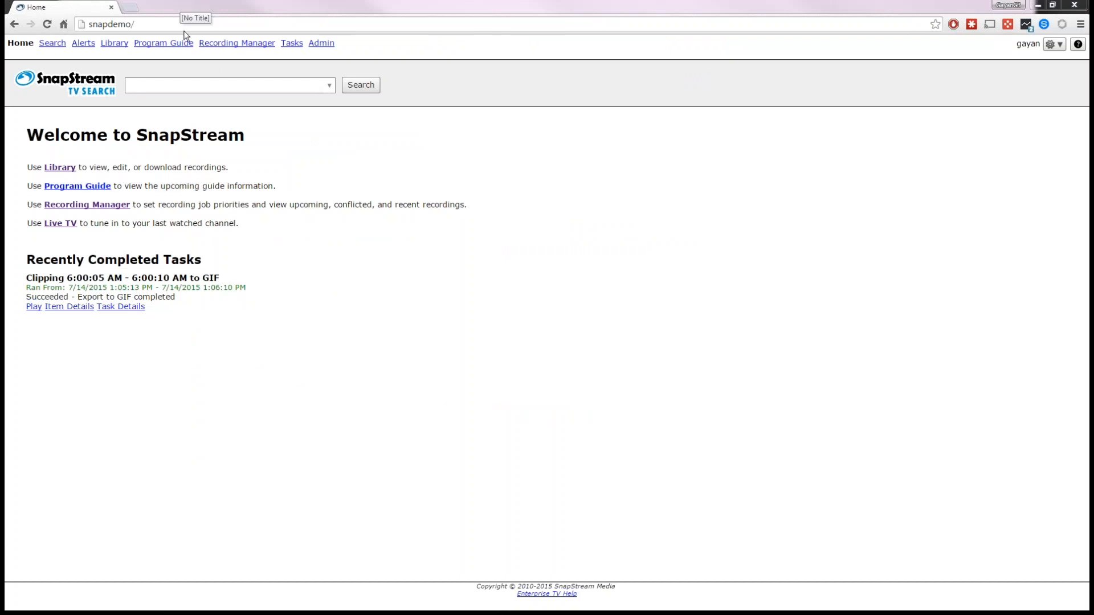
Step: Open the 7/14/2015 1:00 PM Rachael Ray recording from the library for playback
left_click(118, 46)
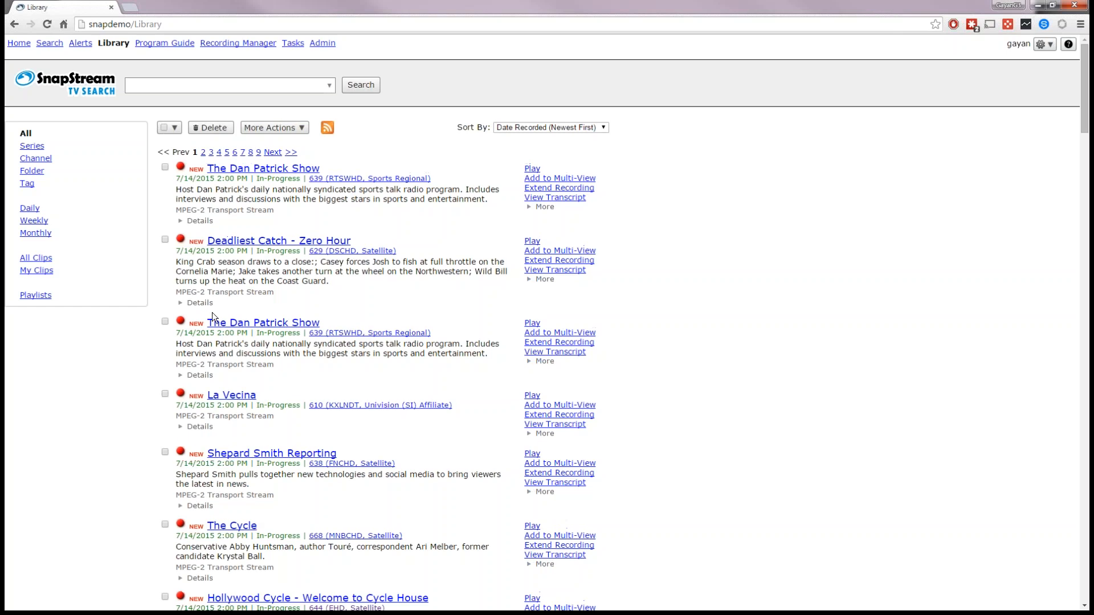
scroll(211, 312, "down", 15)
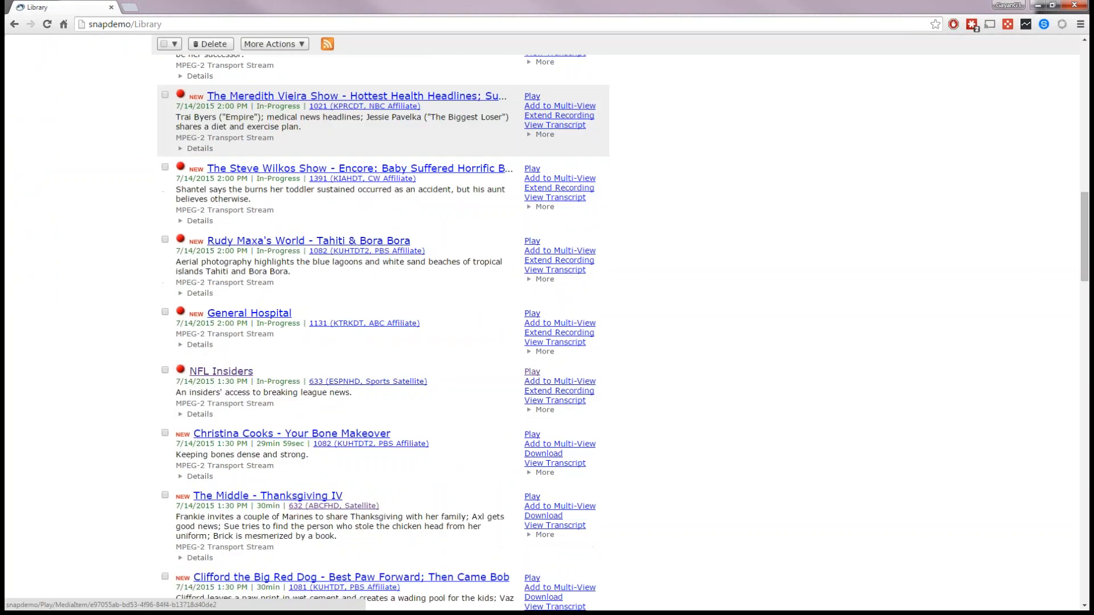
scroll(210, 263, "down", 2)
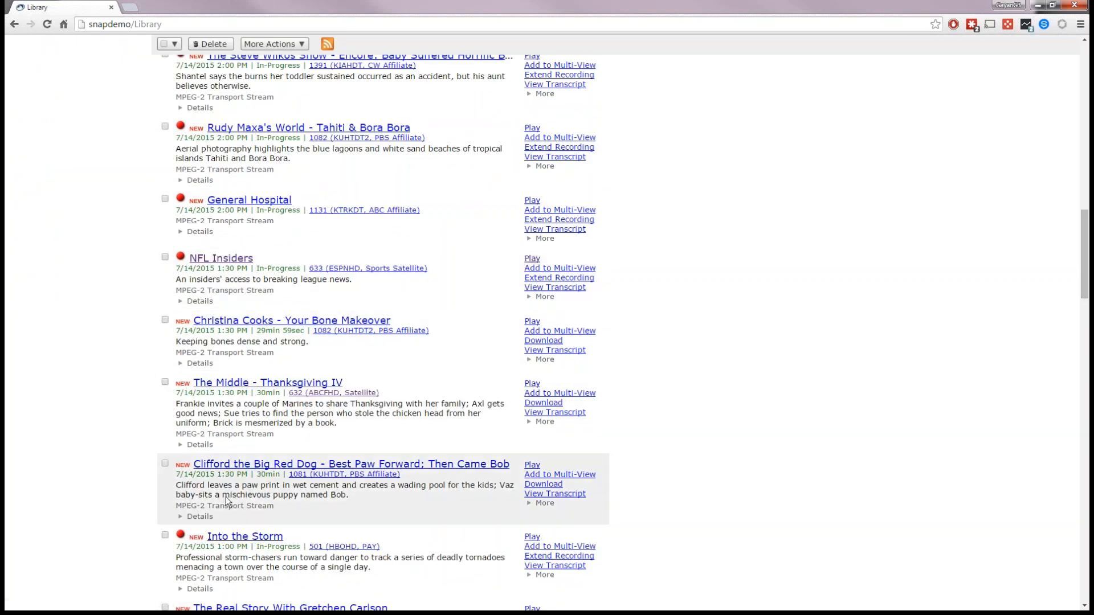
scroll(251, 538, "down", 3)
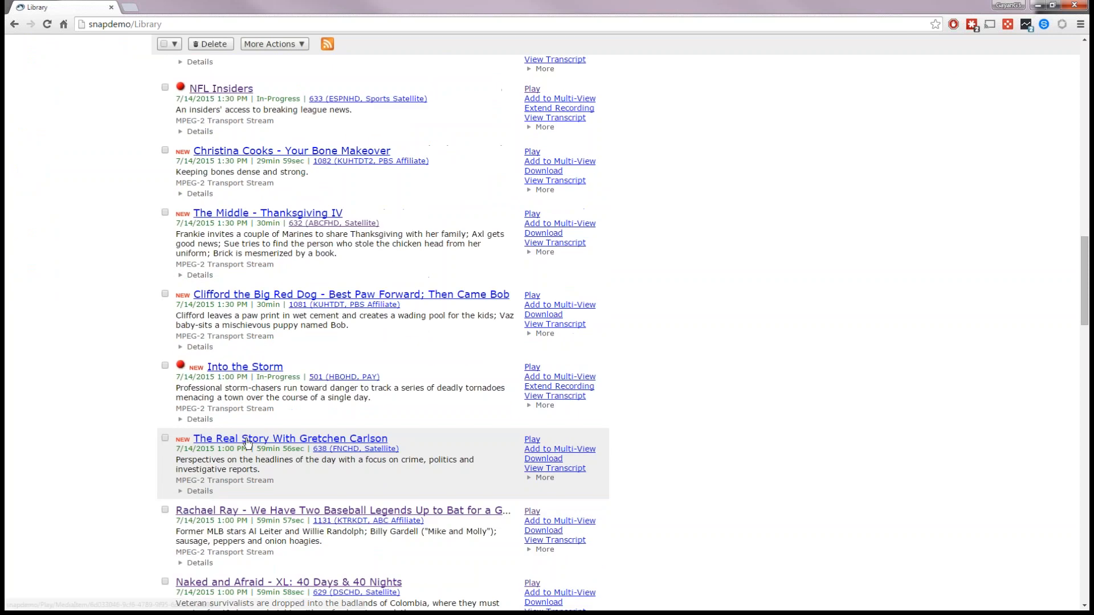
left_click(245, 511)
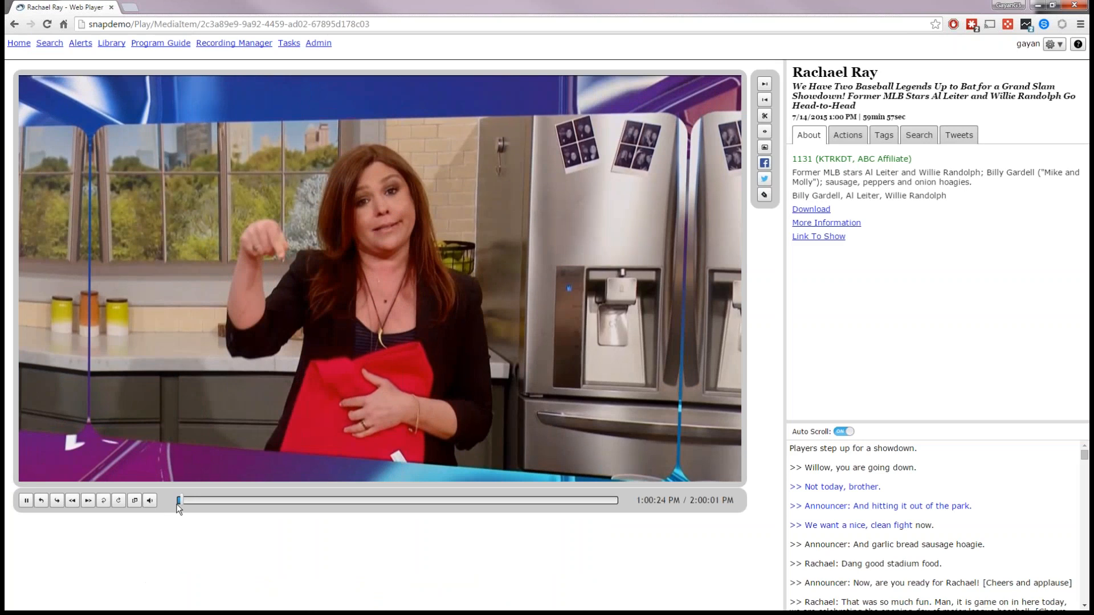
Step: Mark a clip of about 45 seconds in the Rachael Ray recording, from about 1:00:32 PM to 1:01:17 PM
mouse_move(185, 499)
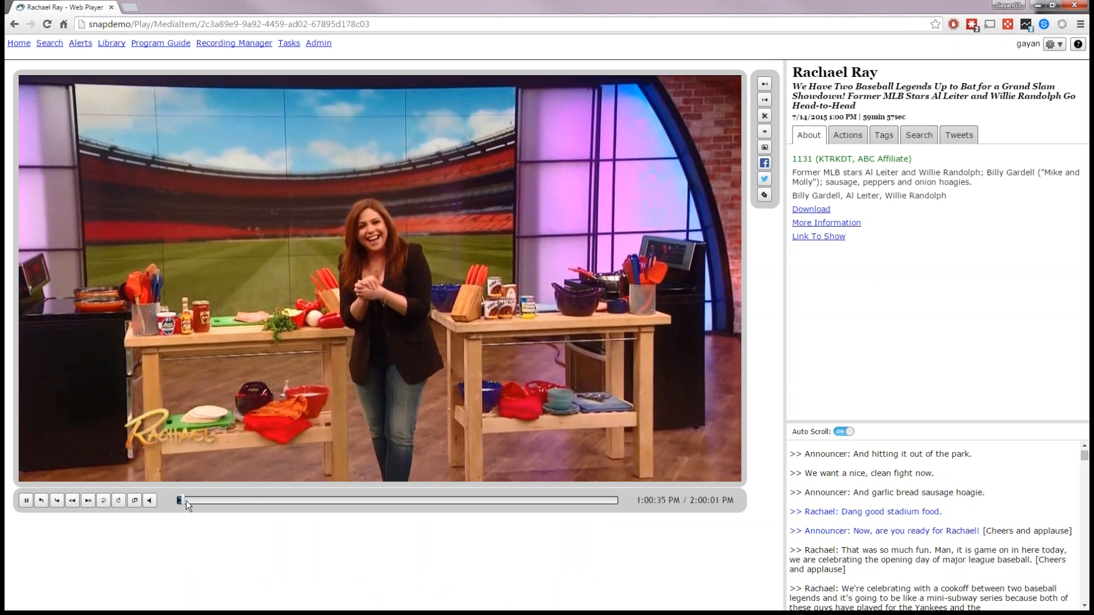
left_click(186, 500)
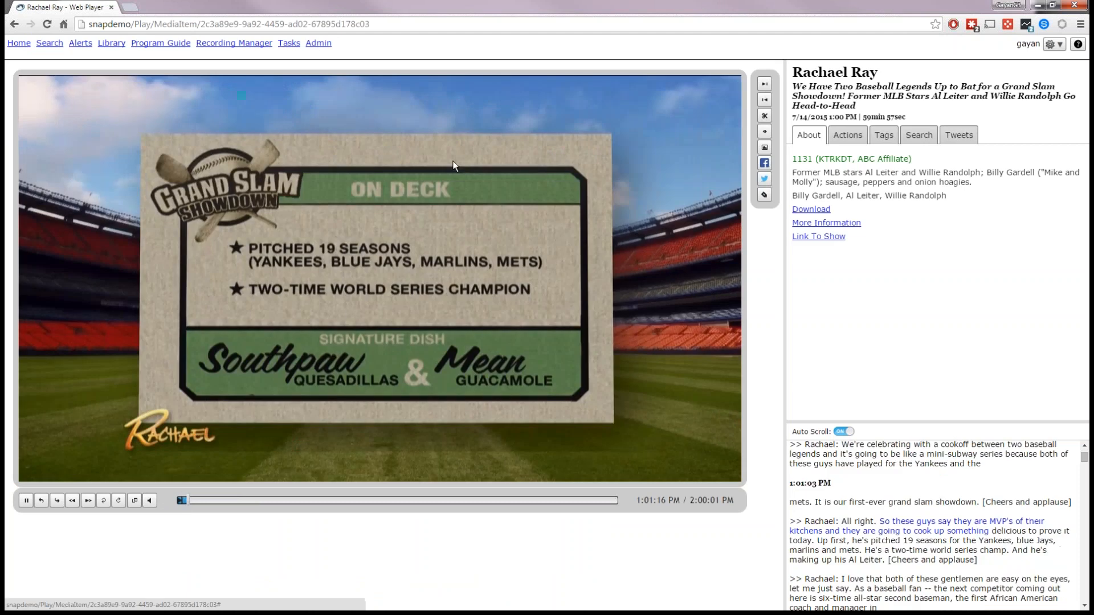
left_click(763, 101)
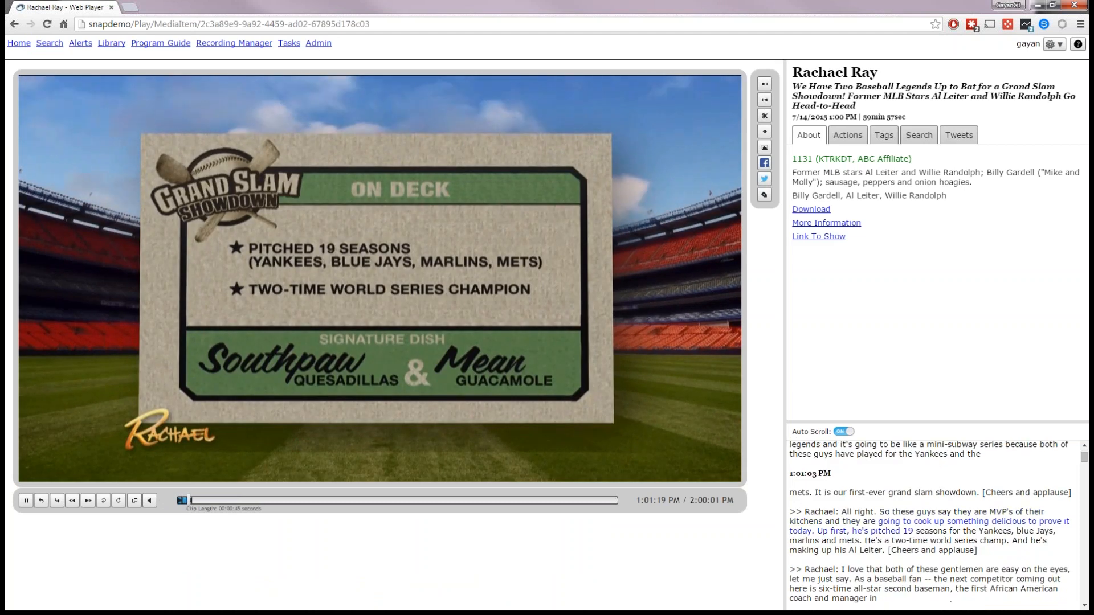
Step: Start clipping the marked range with the Create Animated GIF option and continue to the GIF settings
left_click(765, 116)
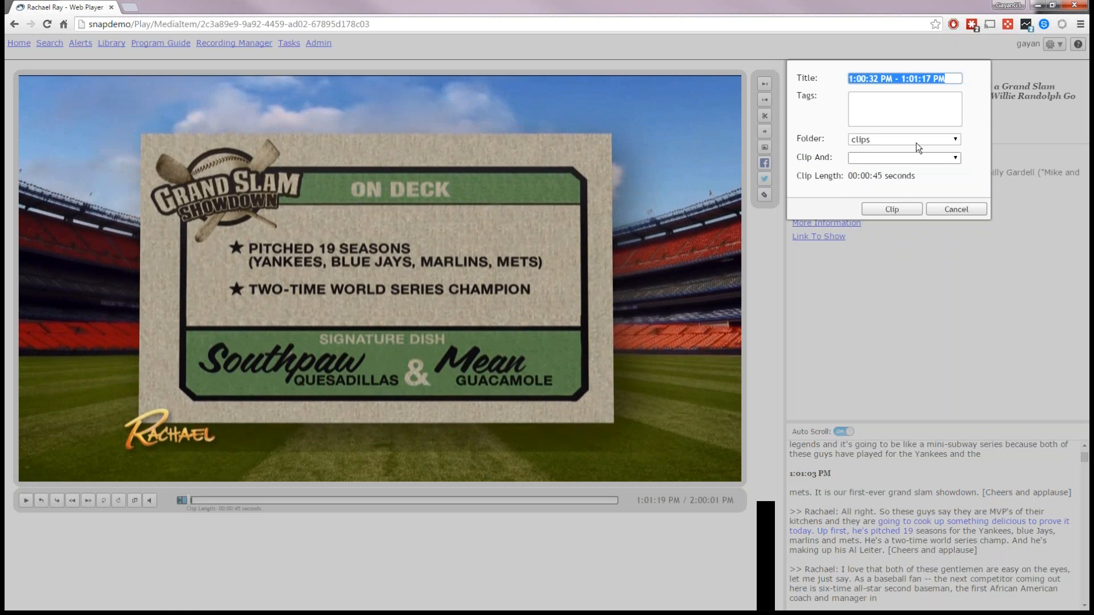
left_click(909, 159)
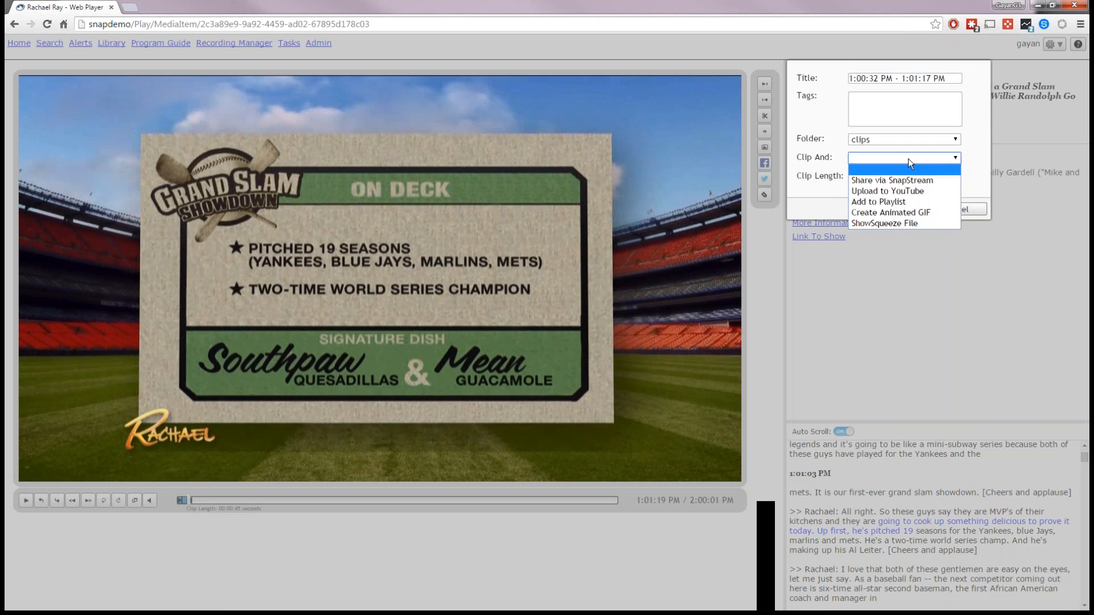
left_click(888, 213)
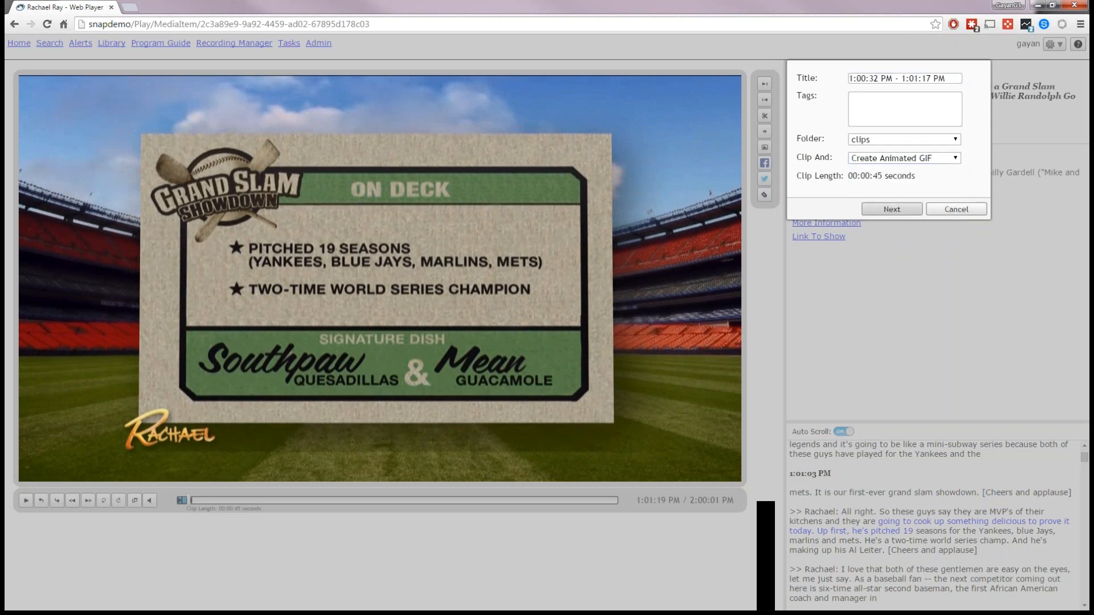
left_click(900, 209)
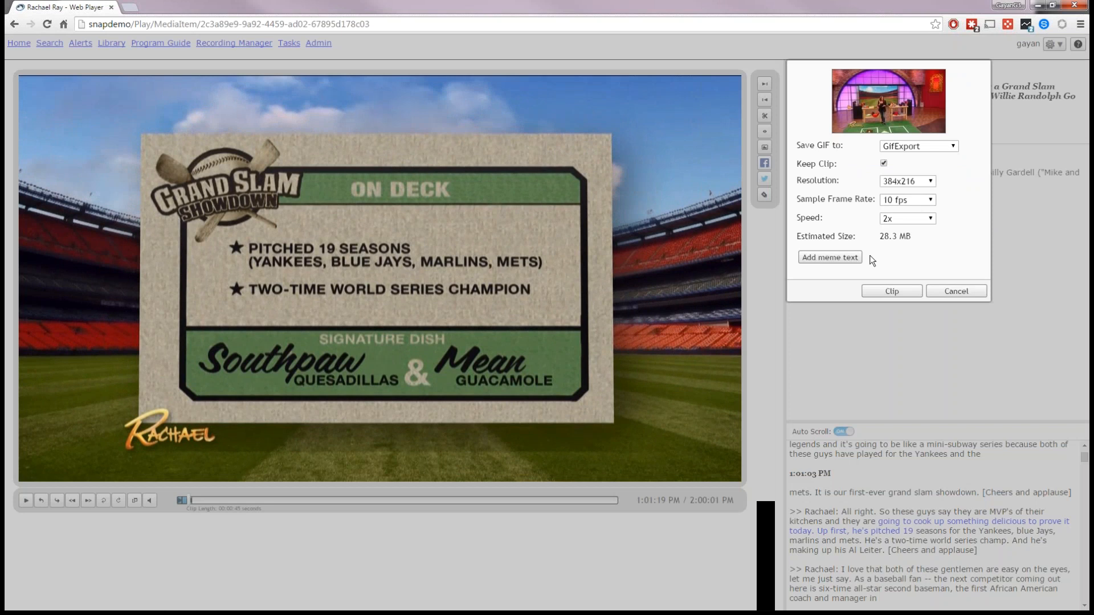
left_click(912, 182)
left_click(967, 184)
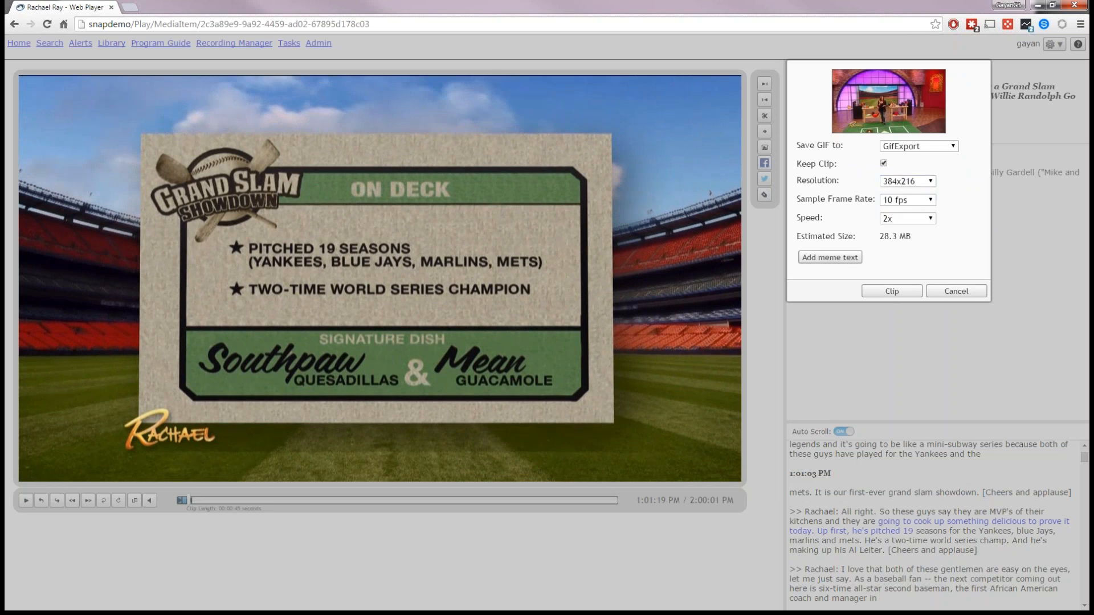
left_click(927, 204)
left_click(970, 206)
left_click(933, 218)
left_click(891, 261)
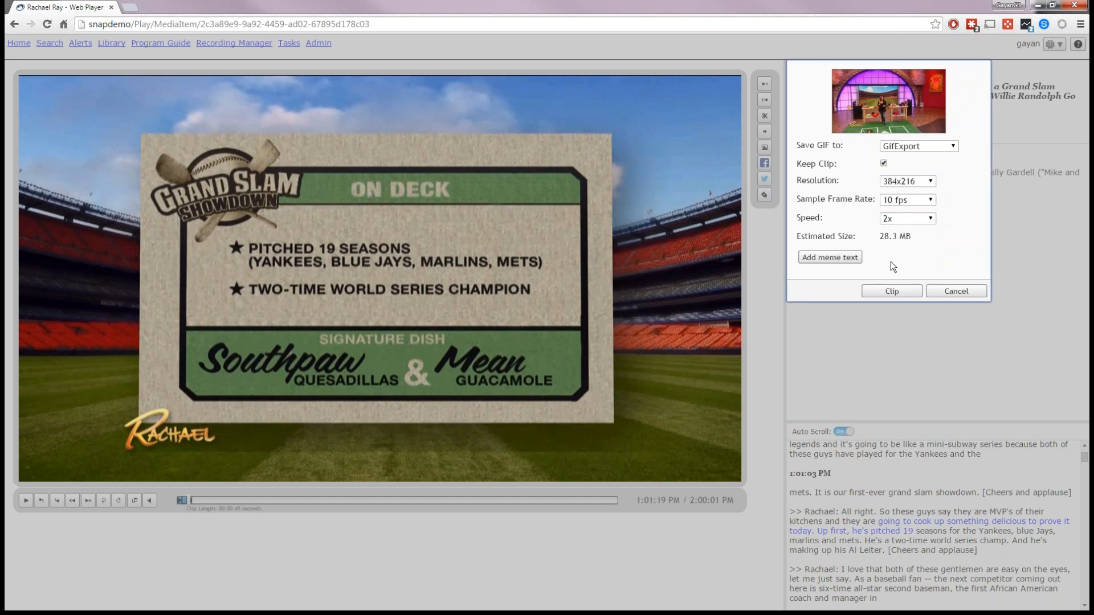
Step: Add meme text to the GIF with "hello" as upper text and "yo" as lower text, and create the clip
left_click(831, 258)
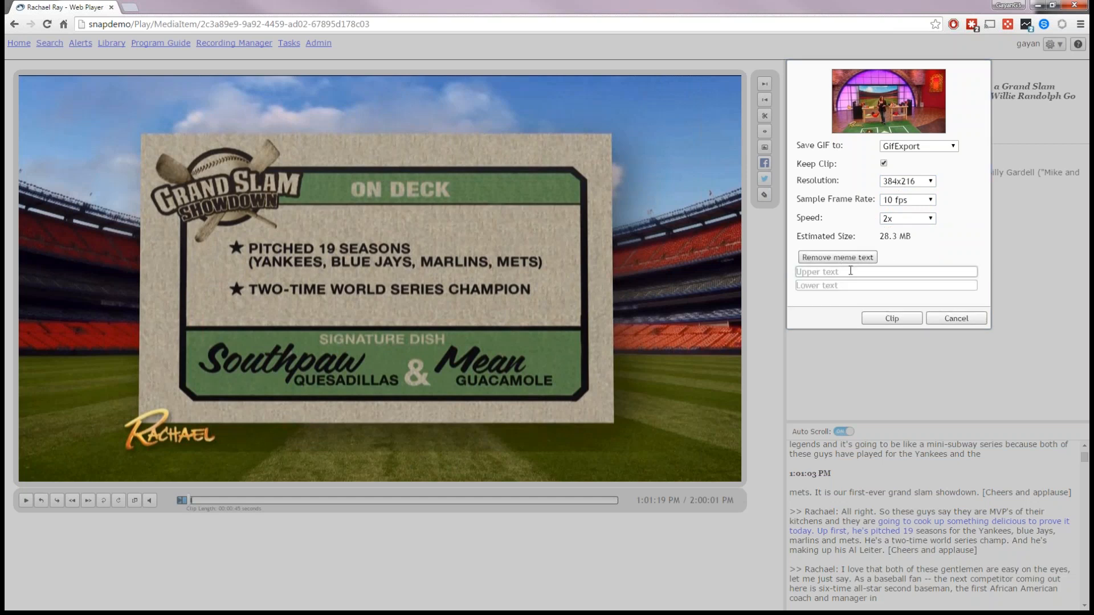
left_click(850, 271)
type("hello")
left_click(866, 285)
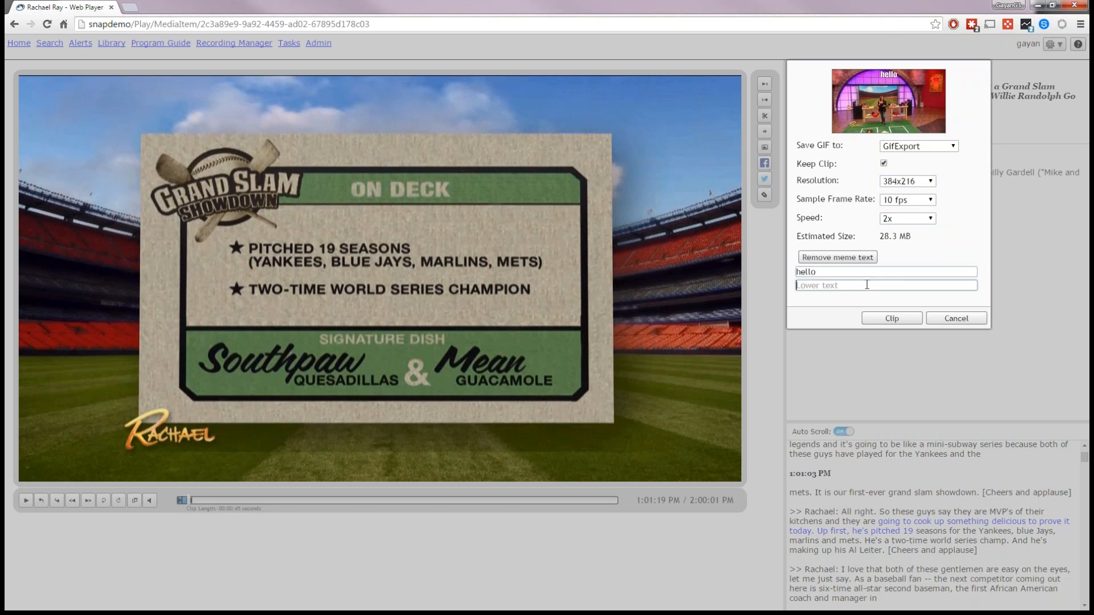
type("yo")
left_click(830, 311)
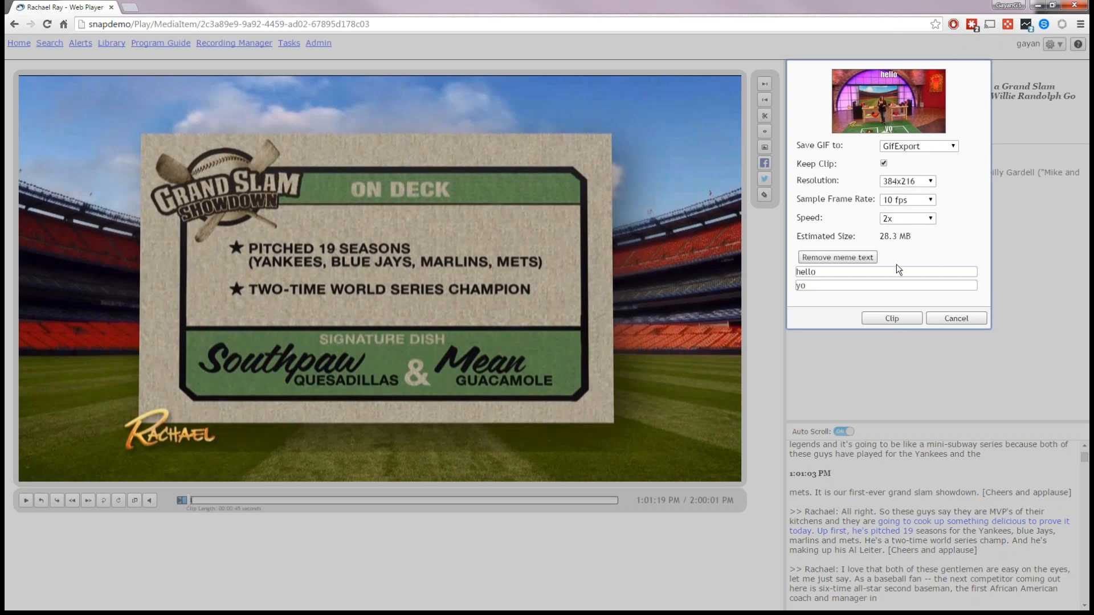
left_click(893, 318)
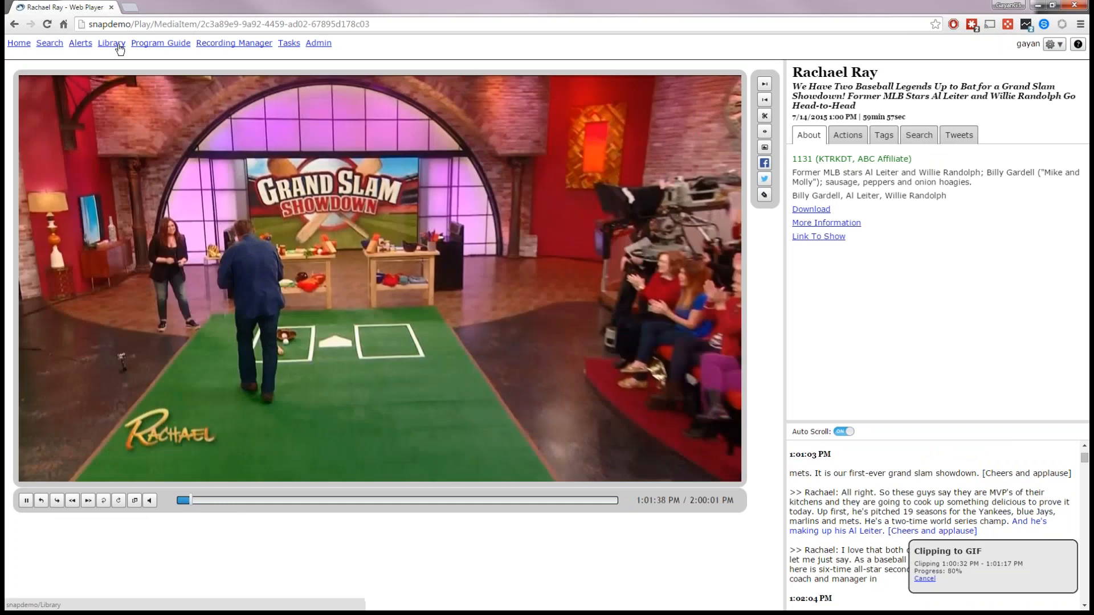
Step: Return to the library and open the in-progress TMZ Live recording for playback
left_click(111, 43)
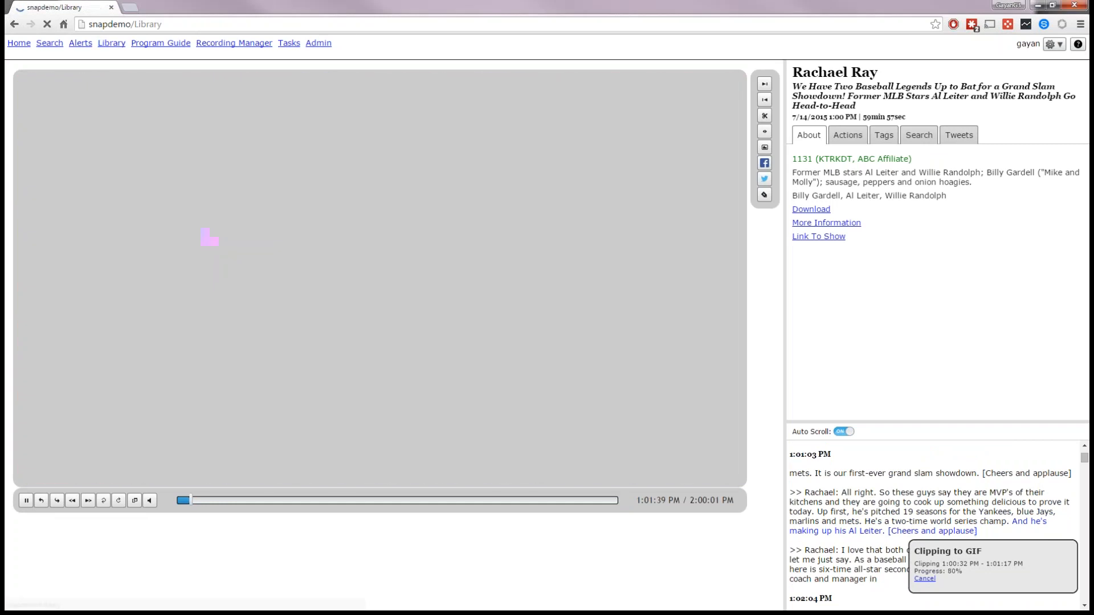
scroll(342, 290, "down", 1)
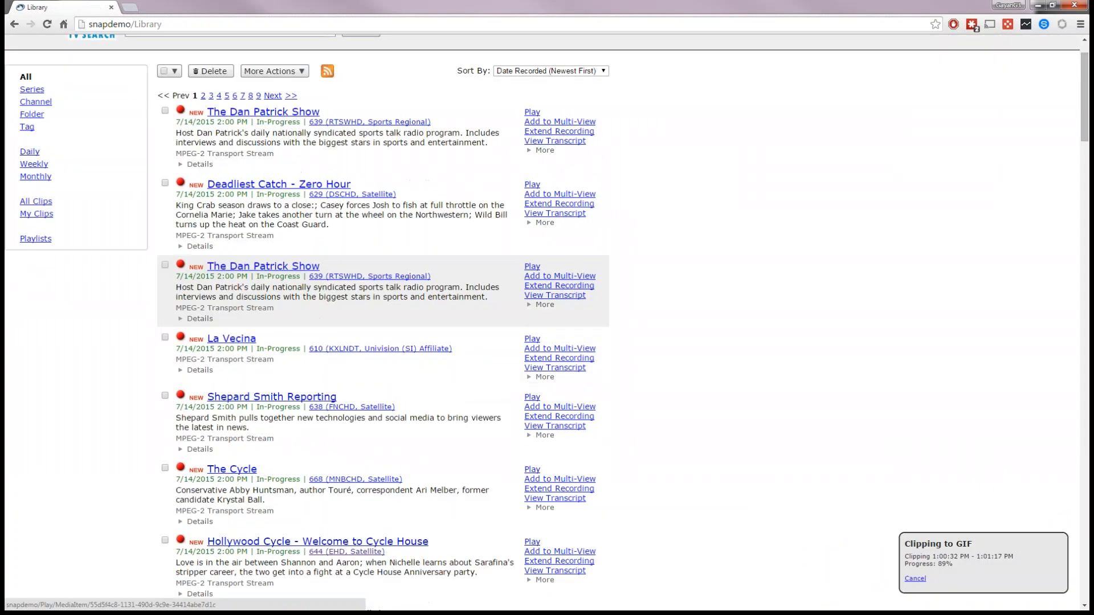
scroll(227, 328, "up", 1)
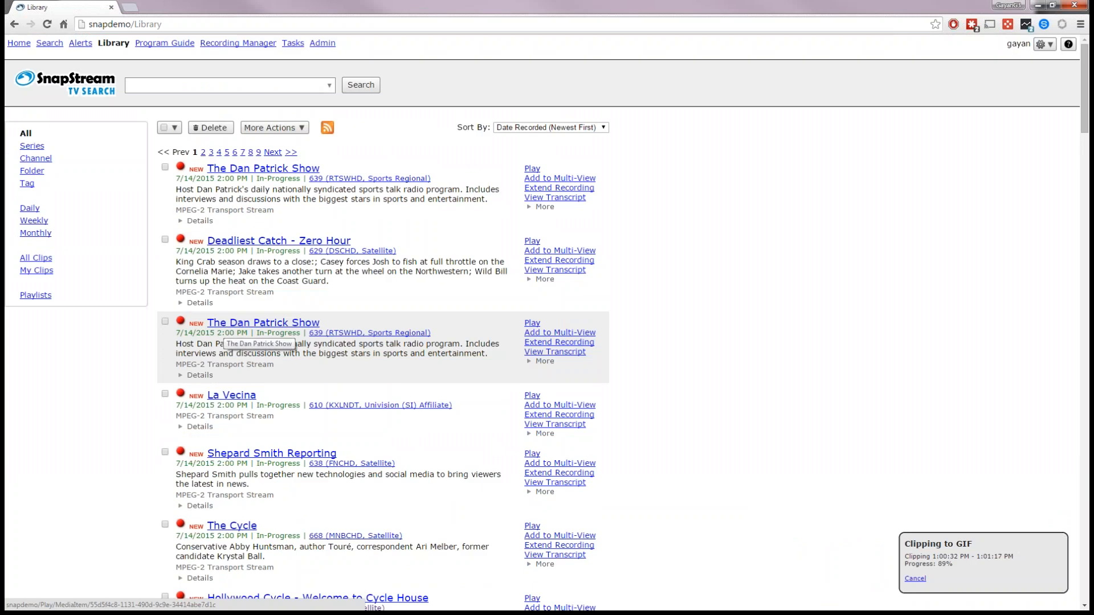
scroll(121, 323, "down", 2)
scroll(121, 323, "down", 4)
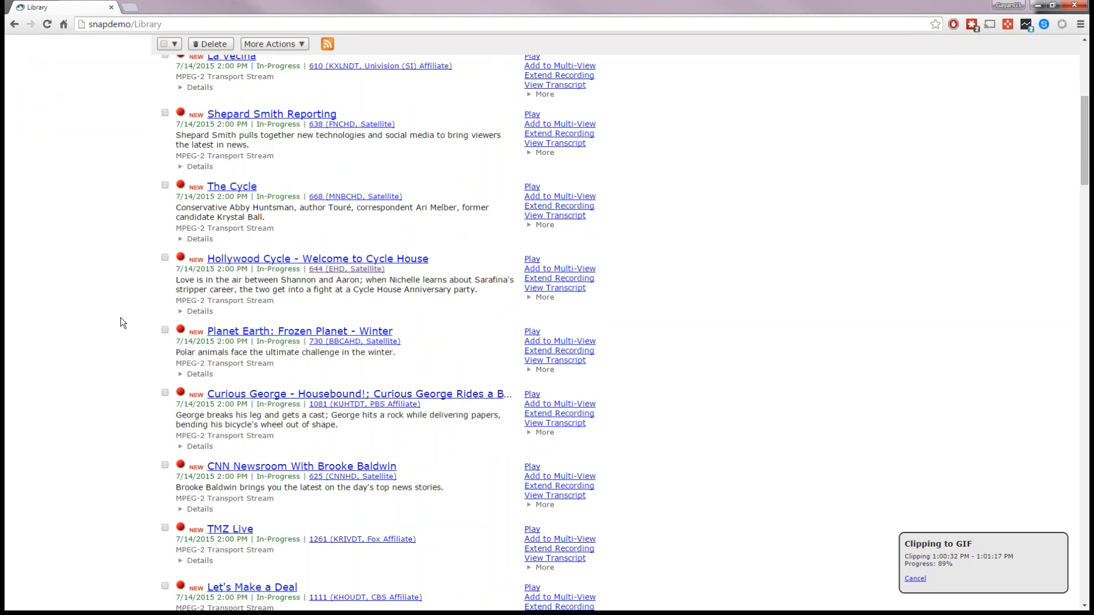
scroll(121, 323, "down", 3)
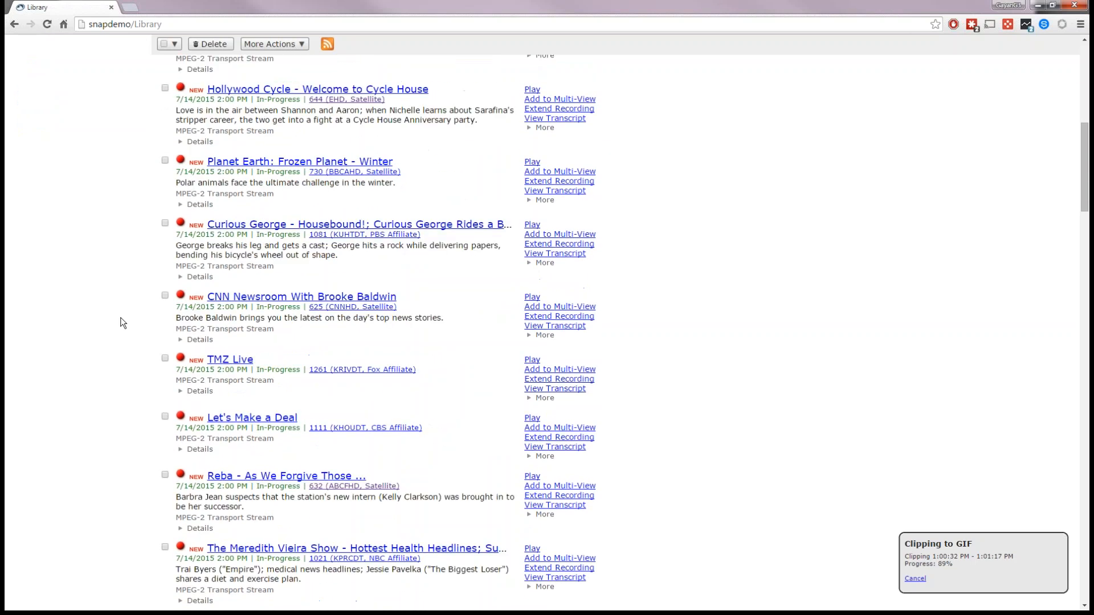
scroll(122, 323, "down", 1)
left_click(245, 304)
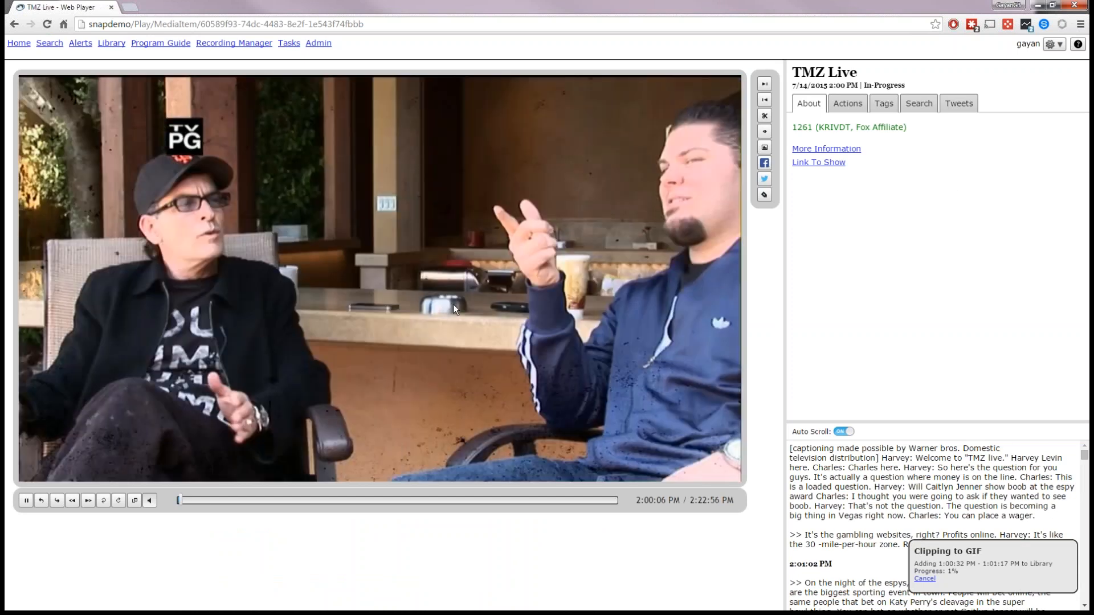
Step: Show the tweets for TMZ Live, enlarge the tweet area and browse to the tweet about Brad and Angelina going to Subway
left_click(959, 103)
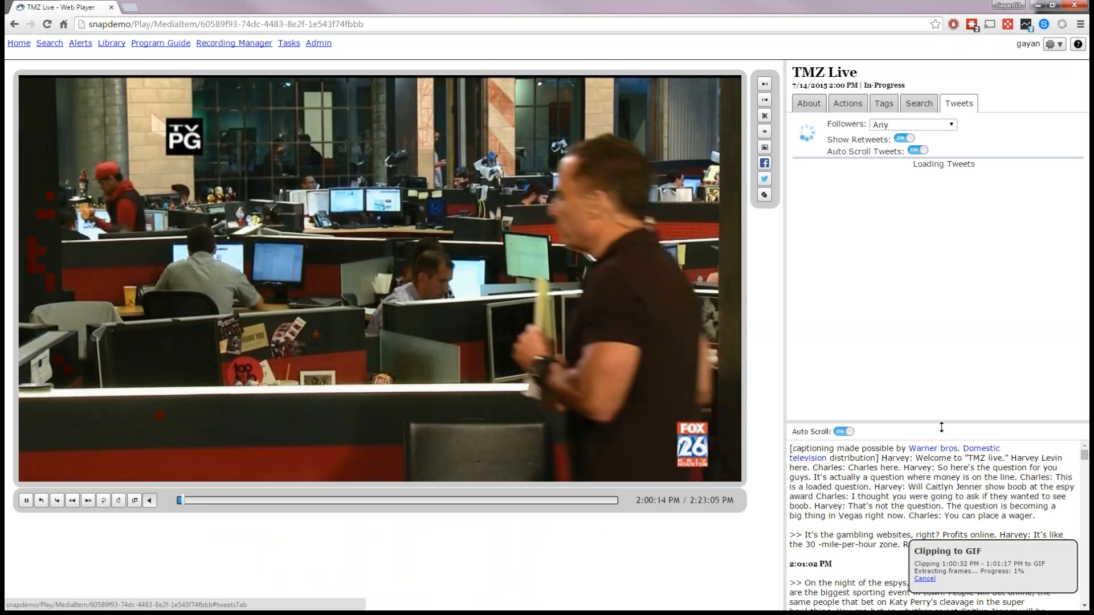
left_click_drag(941, 427, 941, 480)
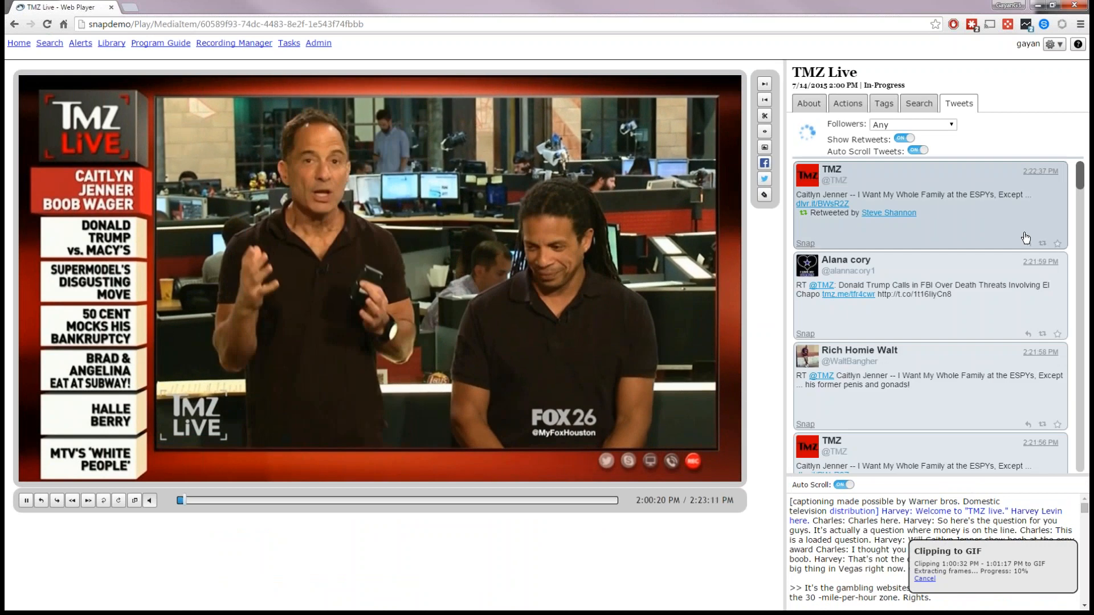
left_click_drag(1080, 183, 1082, 188)
scroll(905, 258, "down", 3)
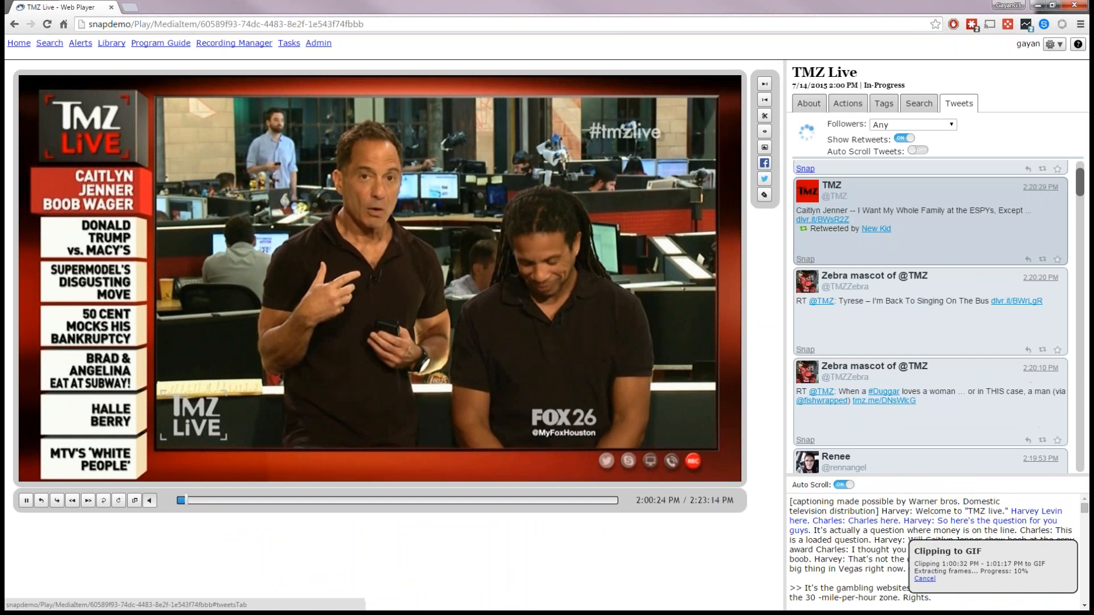
scroll(915, 354, "down", 7)
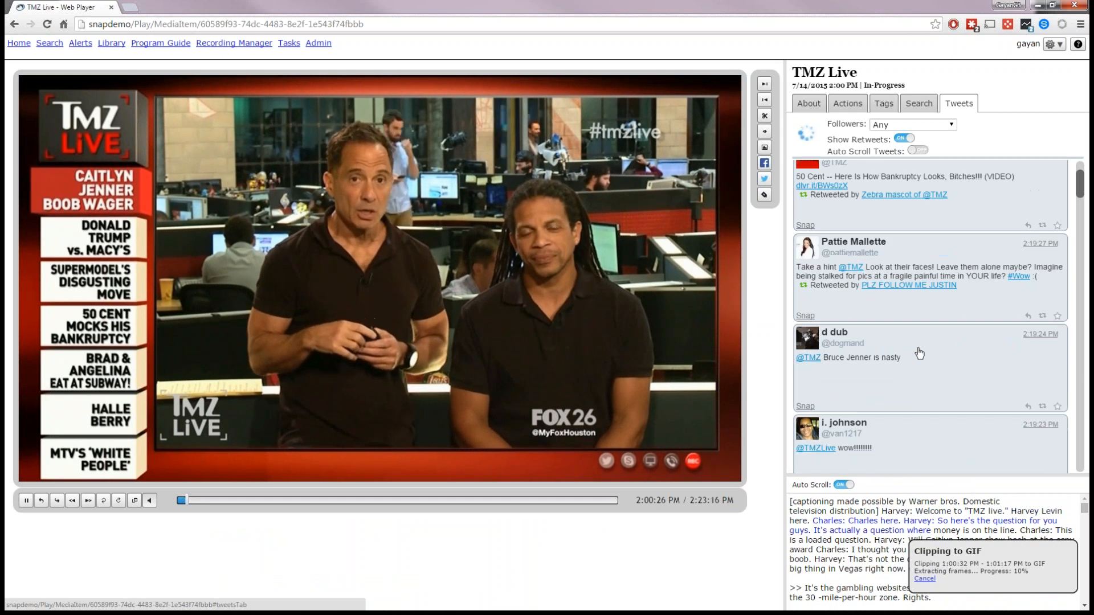
scroll(923, 342, "down", 2)
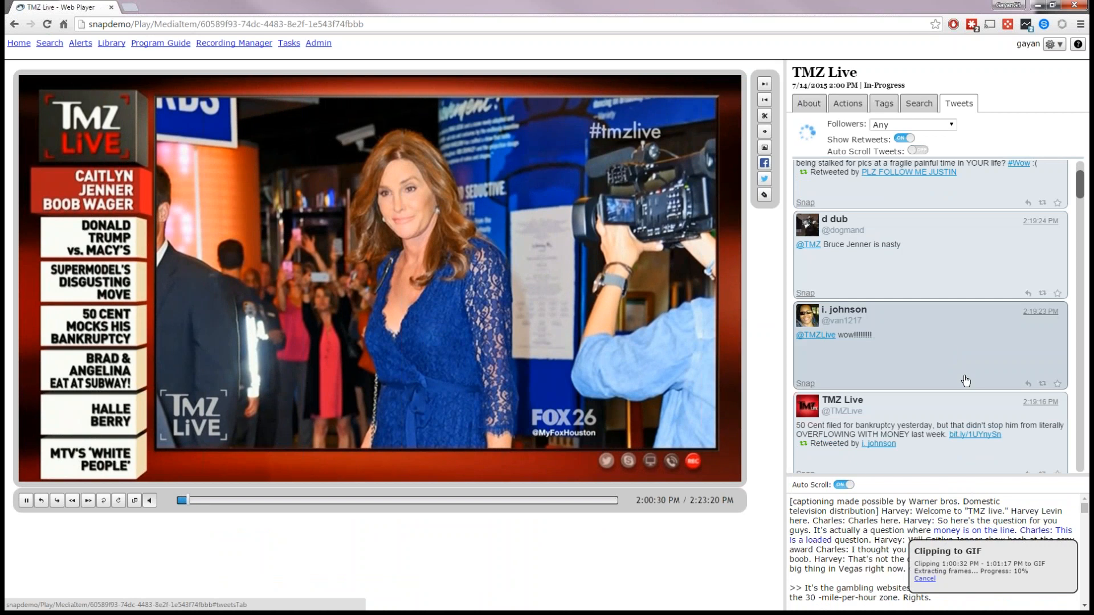
scroll(965, 380, "down", 6)
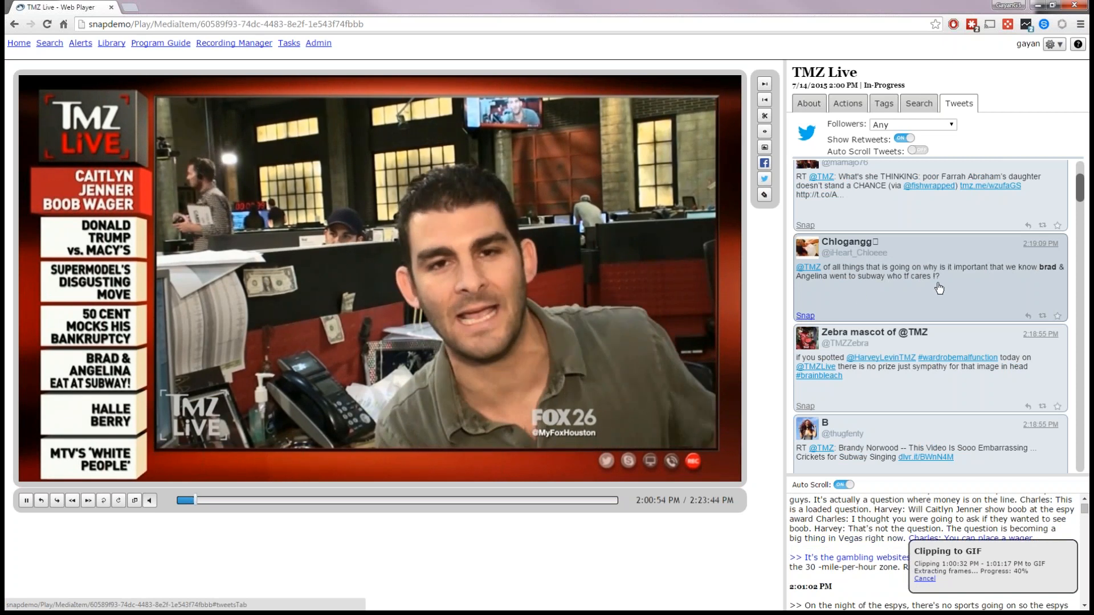
Step: Snap the video to the moment matching the Brad and Angelina tweet and pause it on their picture
left_click(805, 316)
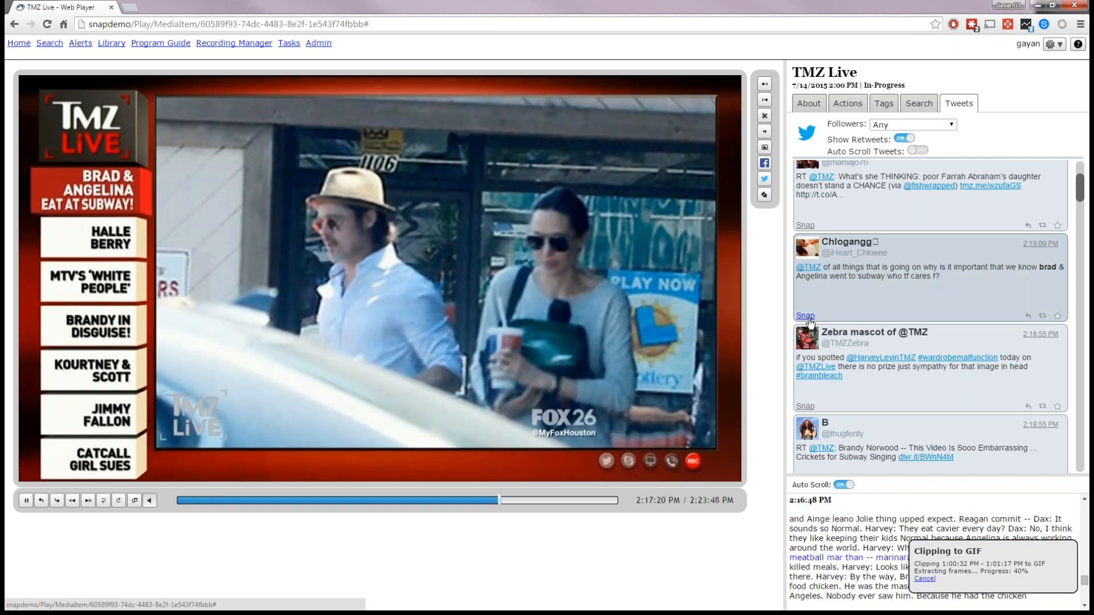
left_click(26, 501)
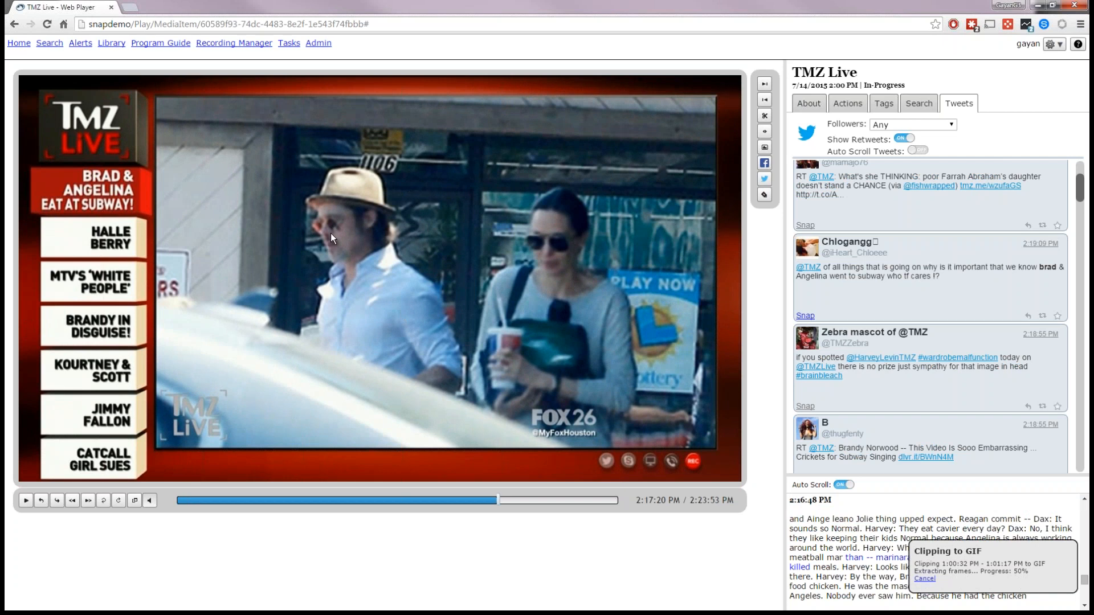
left_click(27, 501)
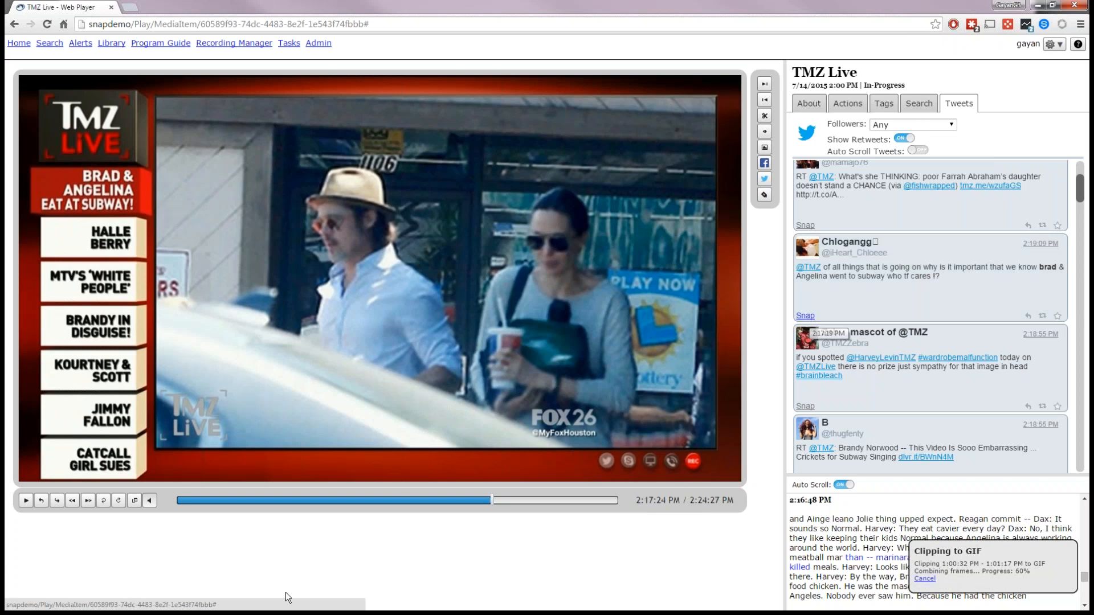
Step: Start a reply to the Brad and Angelina tweet and attach an image of the paused video frame
left_click(1029, 317)
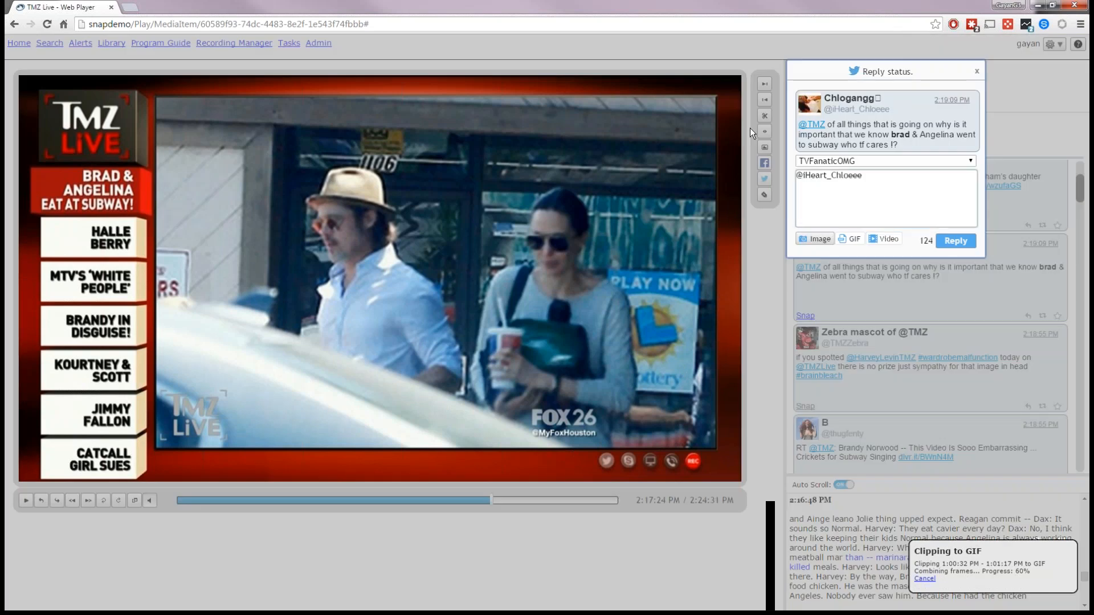
left_click(817, 241)
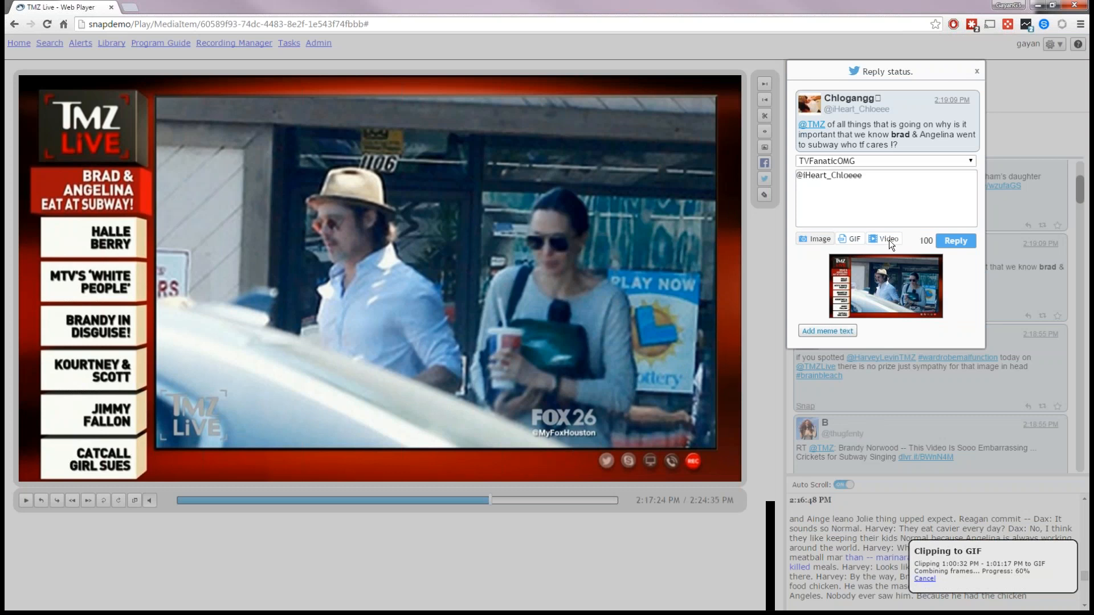
Step: Restart the reply to the Brad and Angelina tweet, attaching the paused frame as an image and keeping TVFanaticOMG as the posting account
left_click(977, 72)
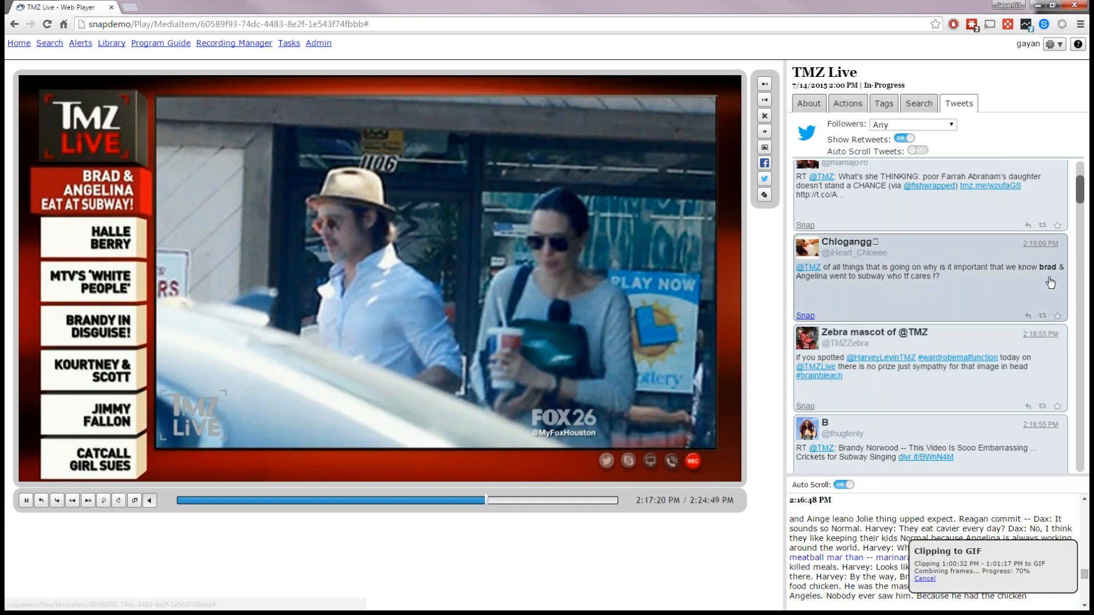
left_click(1028, 316)
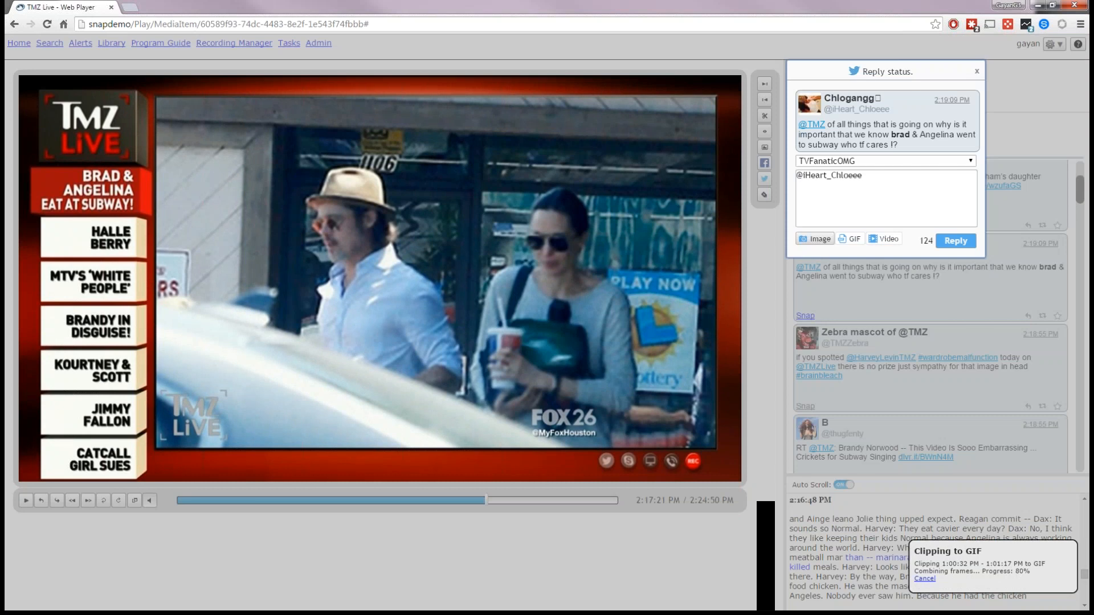
left_click(813, 240)
left_click(914, 156)
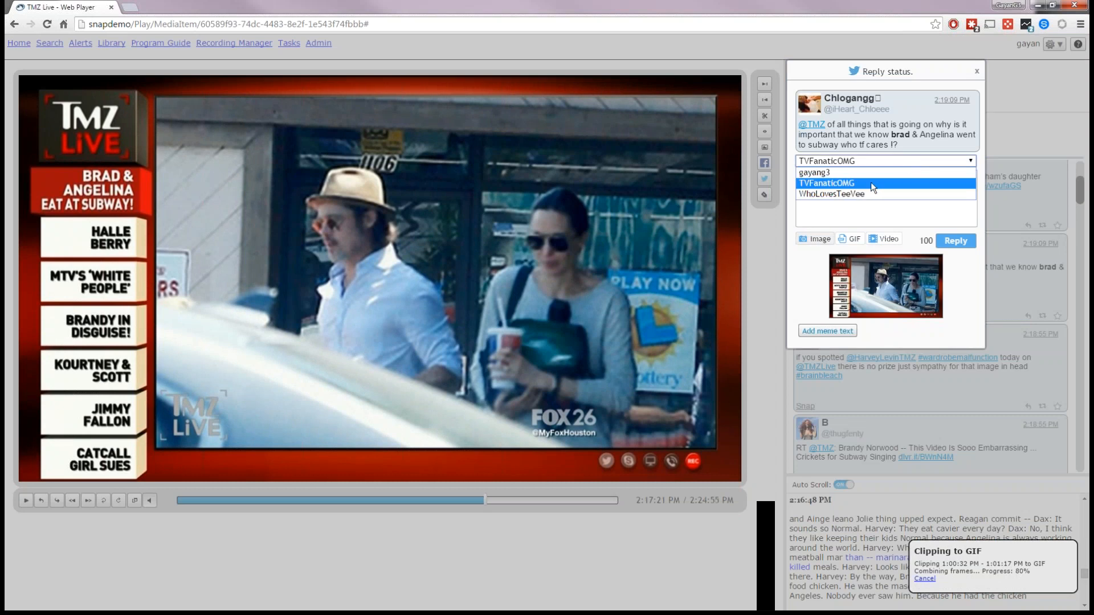
left_click(871, 183)
Step: Add "aren't they cool???" to the reply text and send the reply with the attached image
left_click(879, 175)
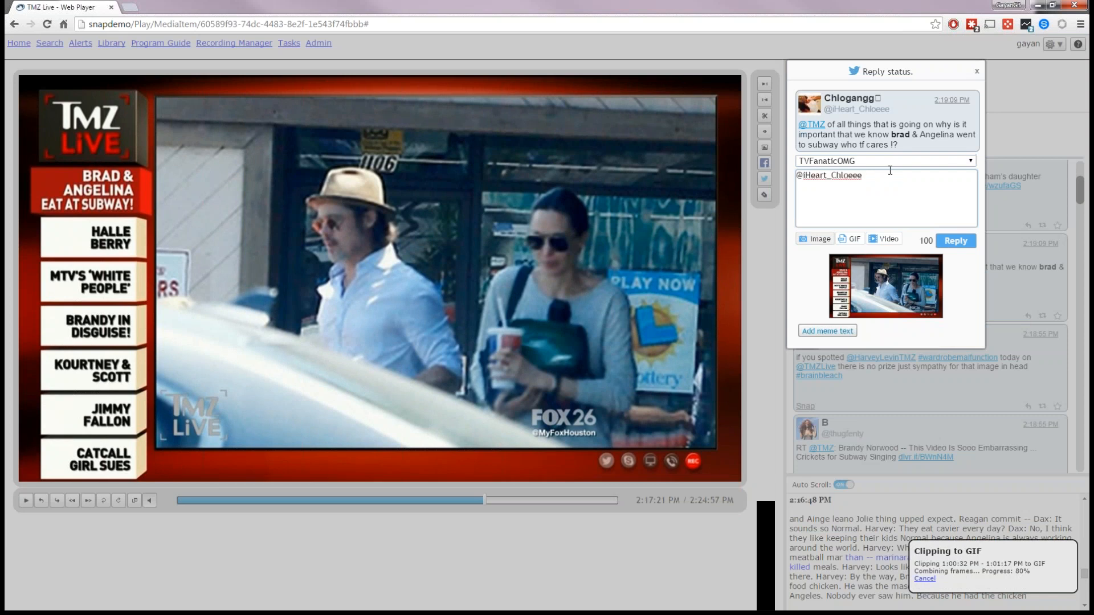
type("aren't they co")
left_click_drag(898, 145, 829, 124)
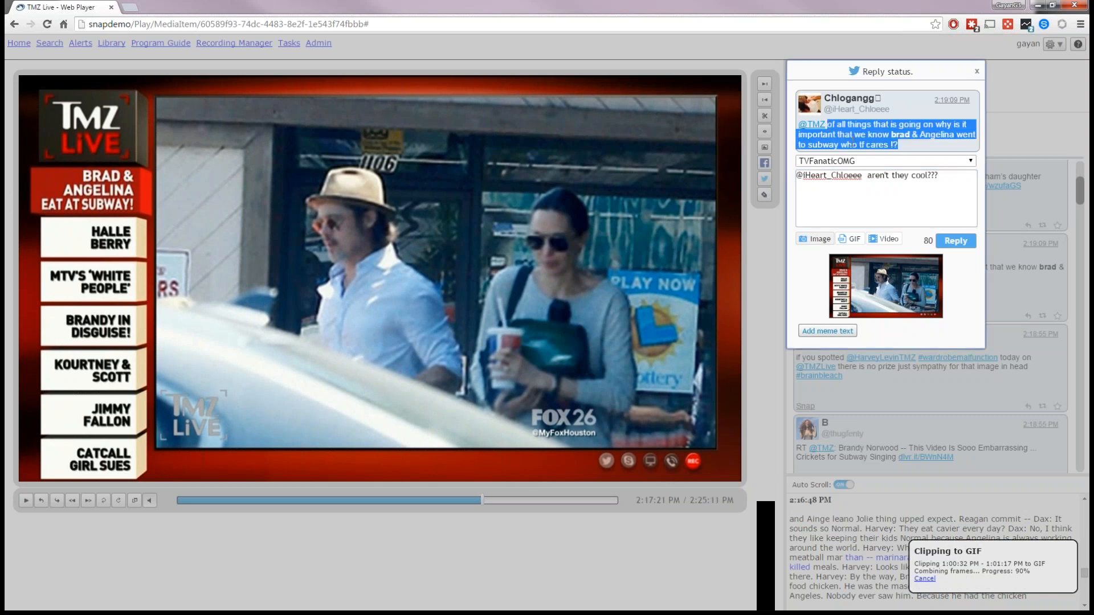
left_click(899, 149)
left_click_drag(898, 145, 797, 124)
left_click(852, 140)
left_click_drag(899, 146, 825, 124)
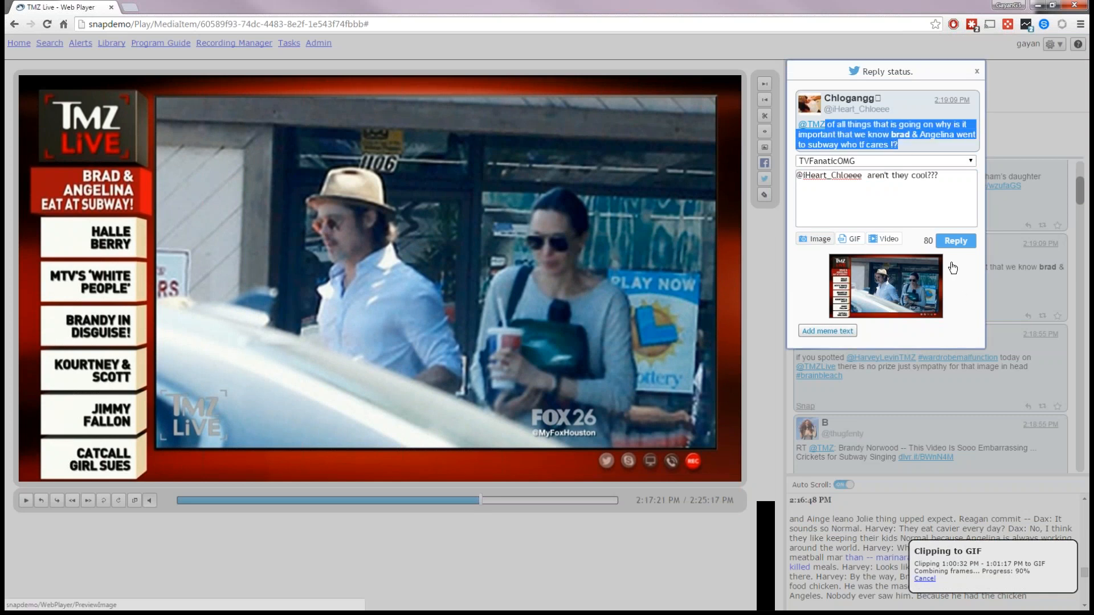
left_click(955, 242)
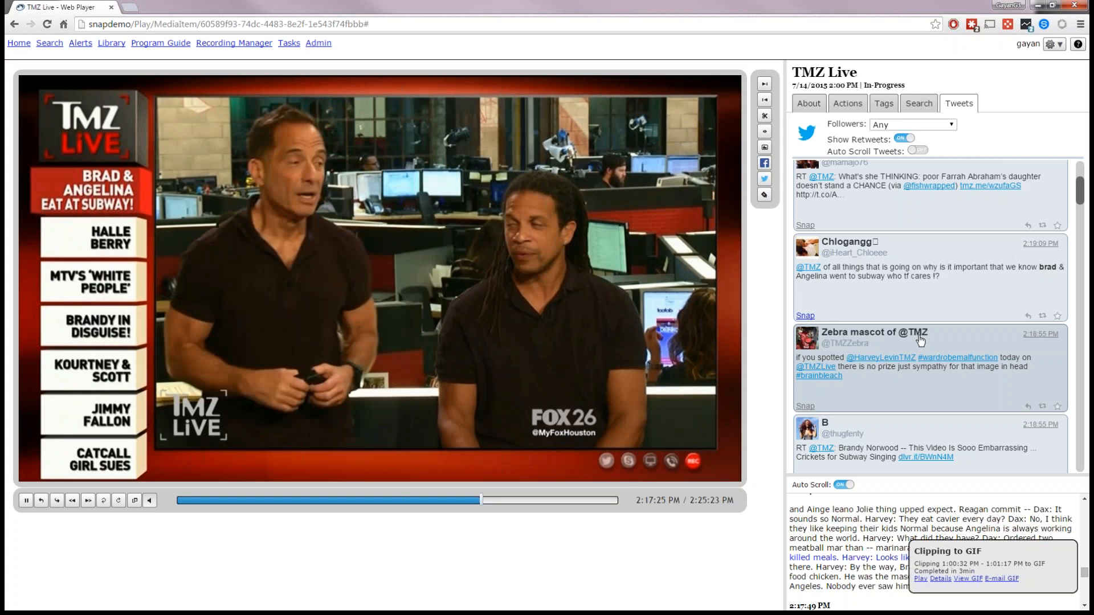
Step: Find the older tweet about Macy's in Houston's Galleria, snap the video to its moment and pause playback
scroll(930, 319, "down", 10)
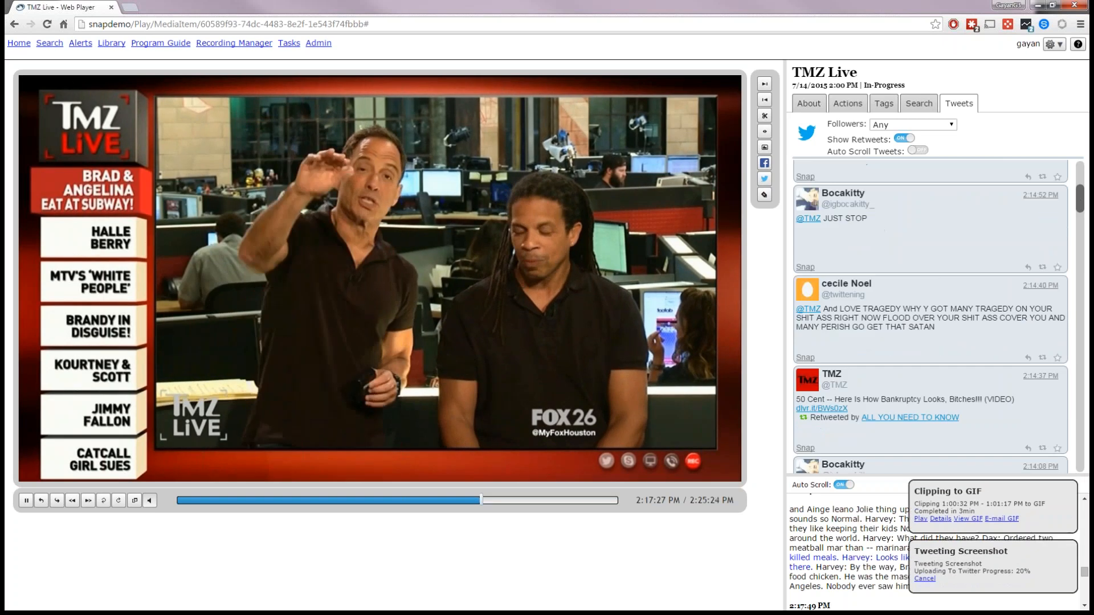
scroll(996, 373, "down", 5)
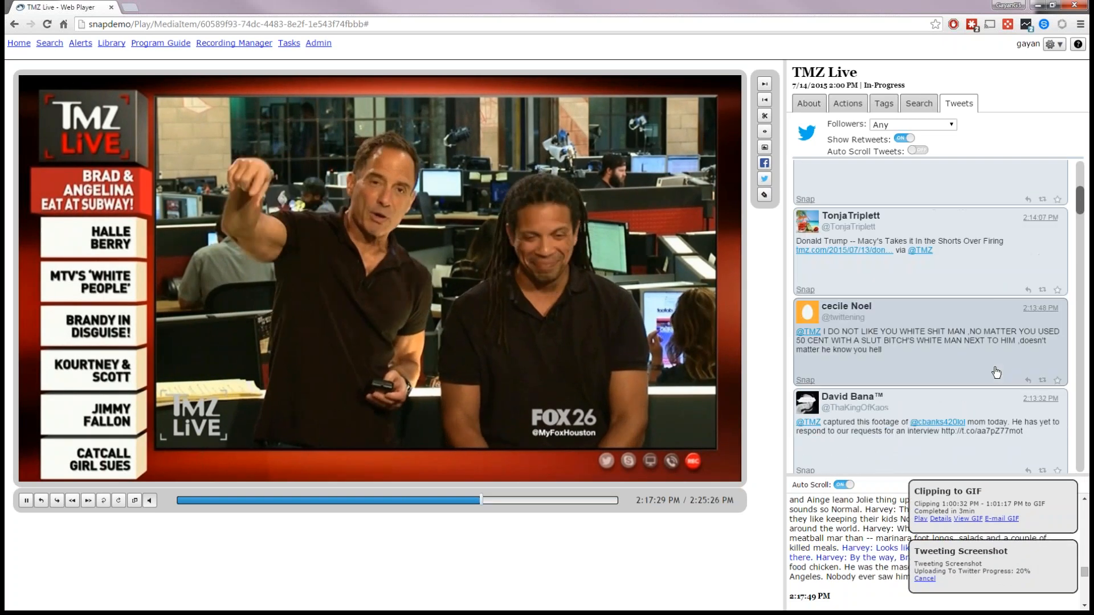
scroll(994, 372, "down", 5)
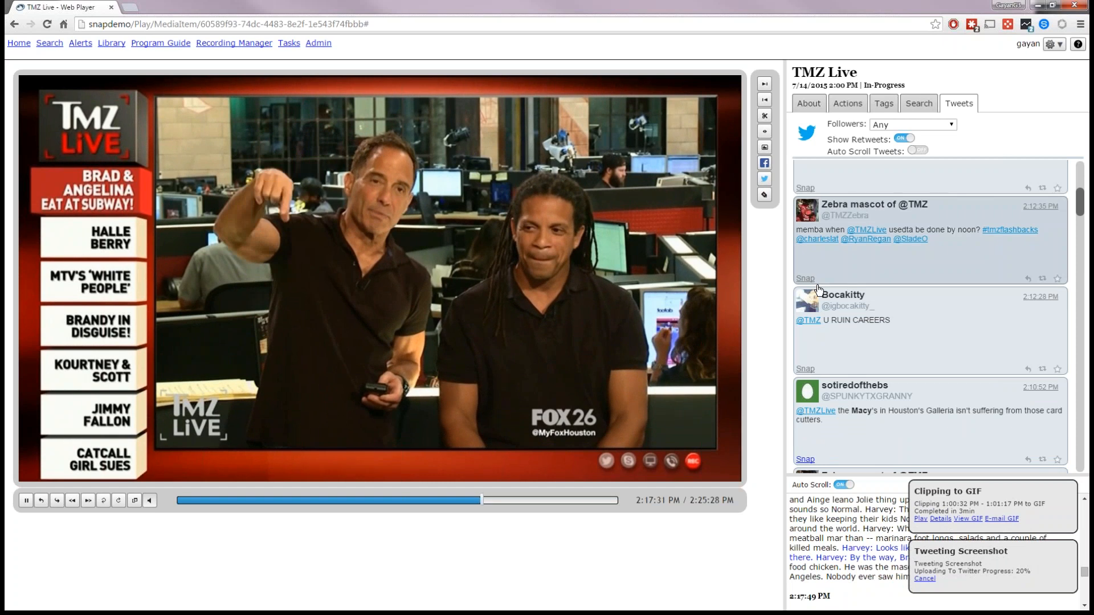
scroll(885, 316, "down", 2)
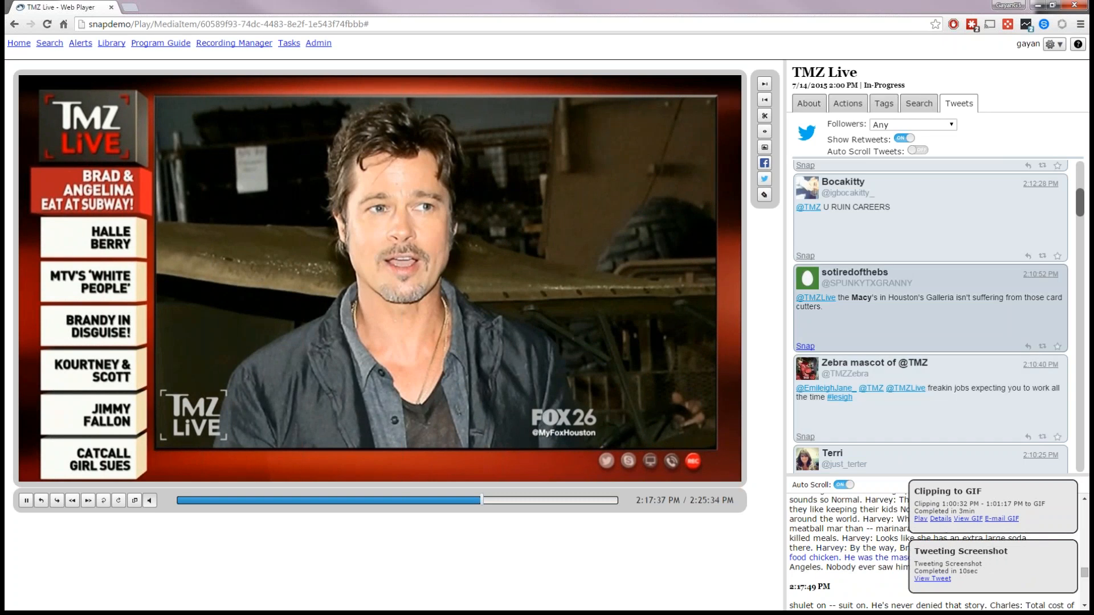
scroll(888, 351, "up", 1)
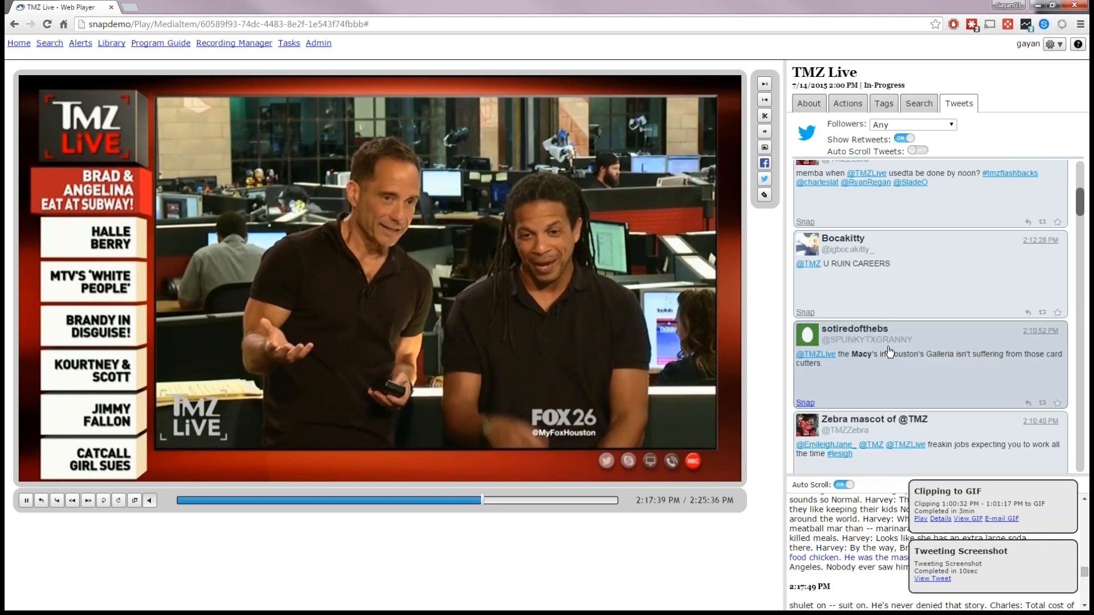
scroll(890, 351, "down", 1)
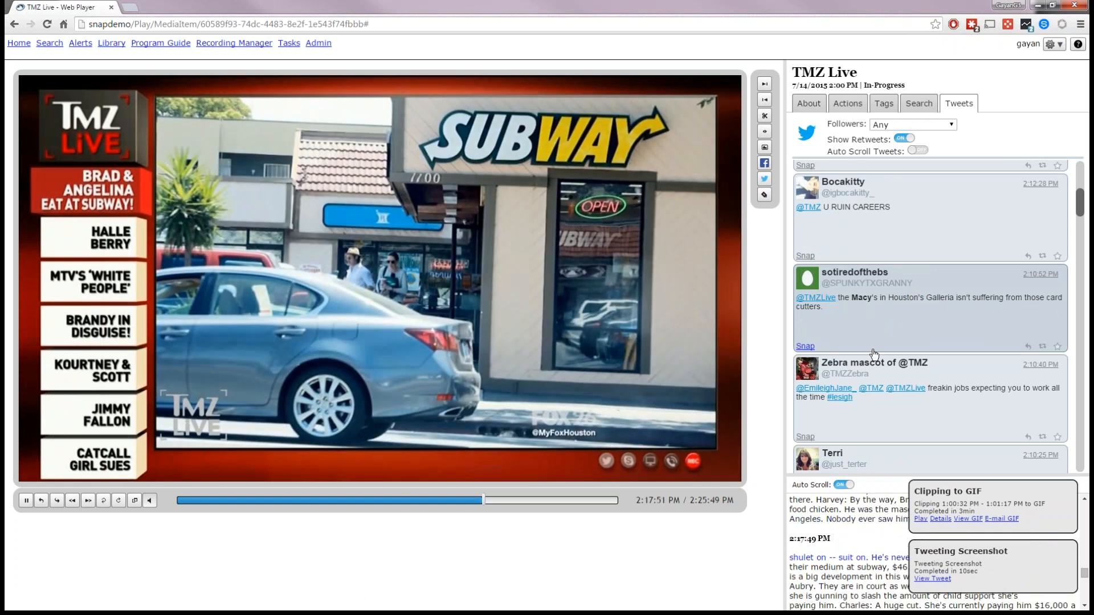
left_click(806, 346)
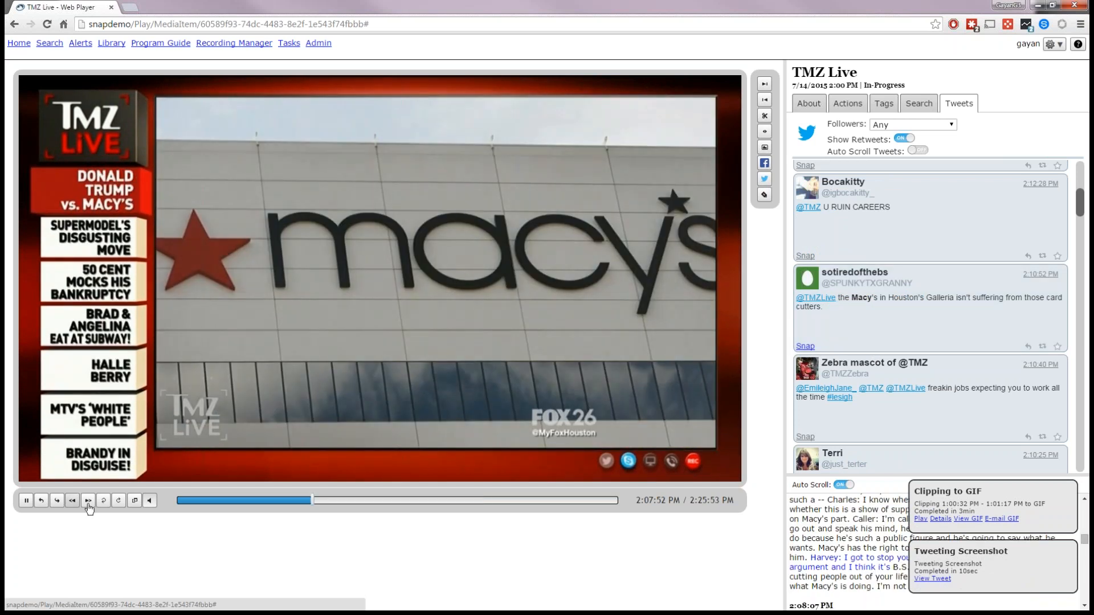
left_click(26, 501)
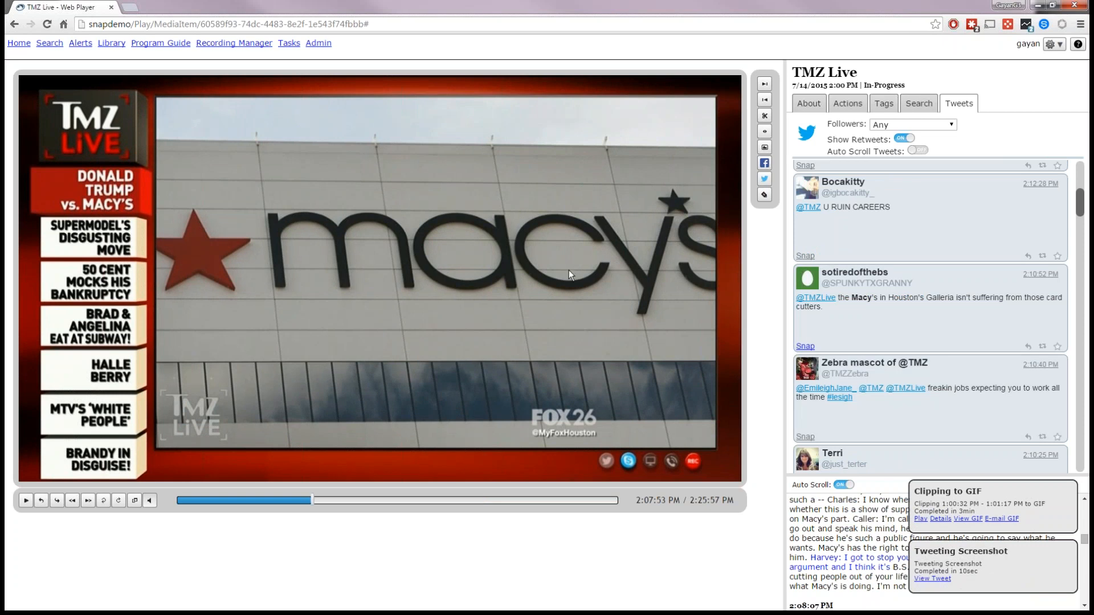
left_click(24, 501)
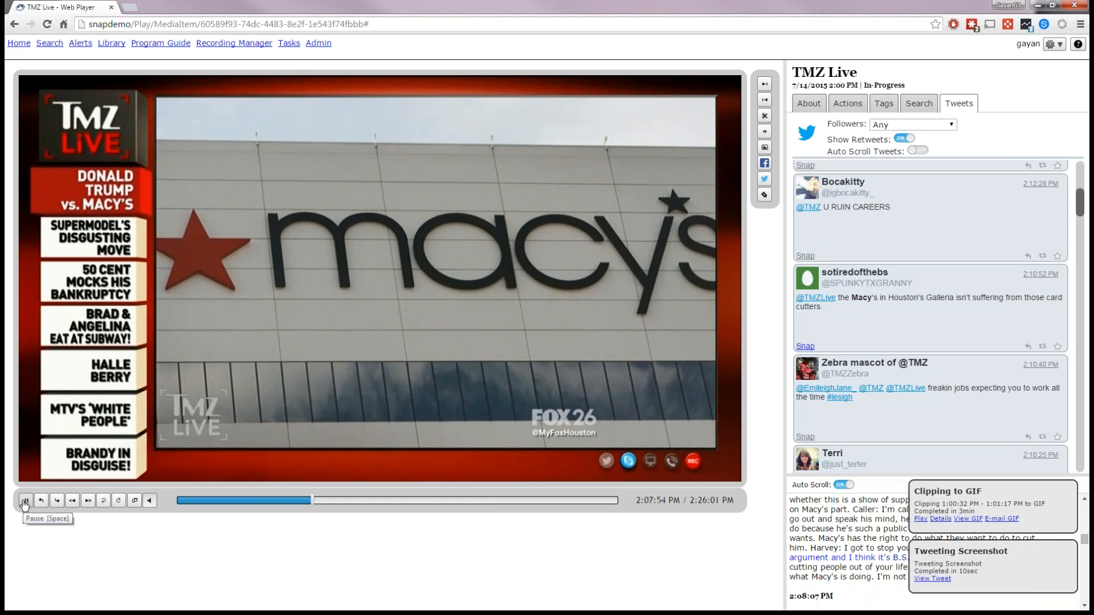
left_click(24, 501)
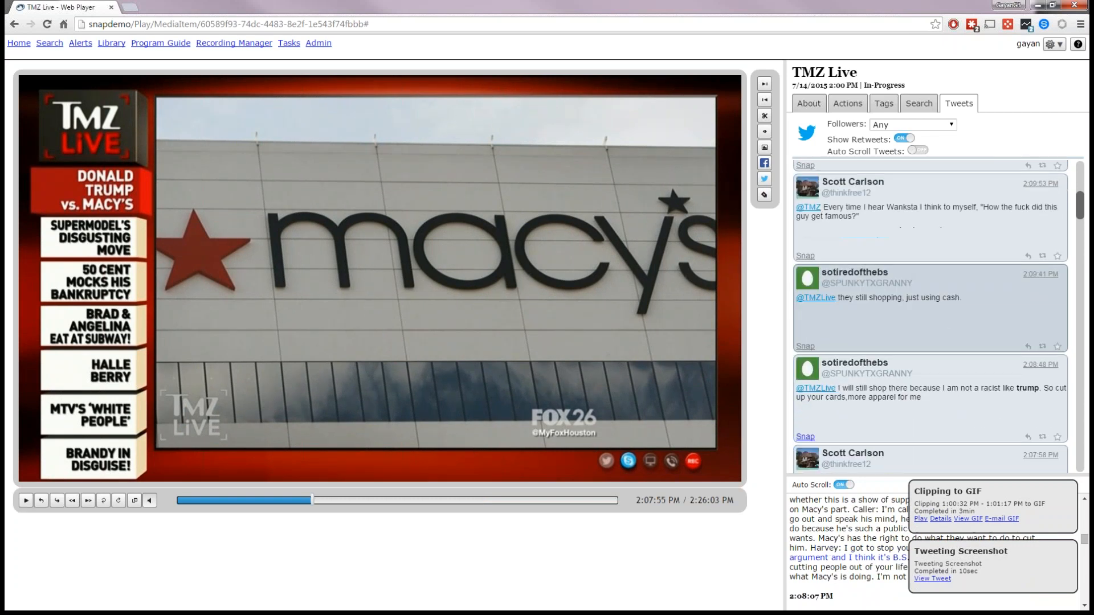
Step: Dismiss the Clipping to GIF and Tweeting Screenshot notifications
scroll(928, 357, "down", 4)
scroll(928, 357, "up", 1)
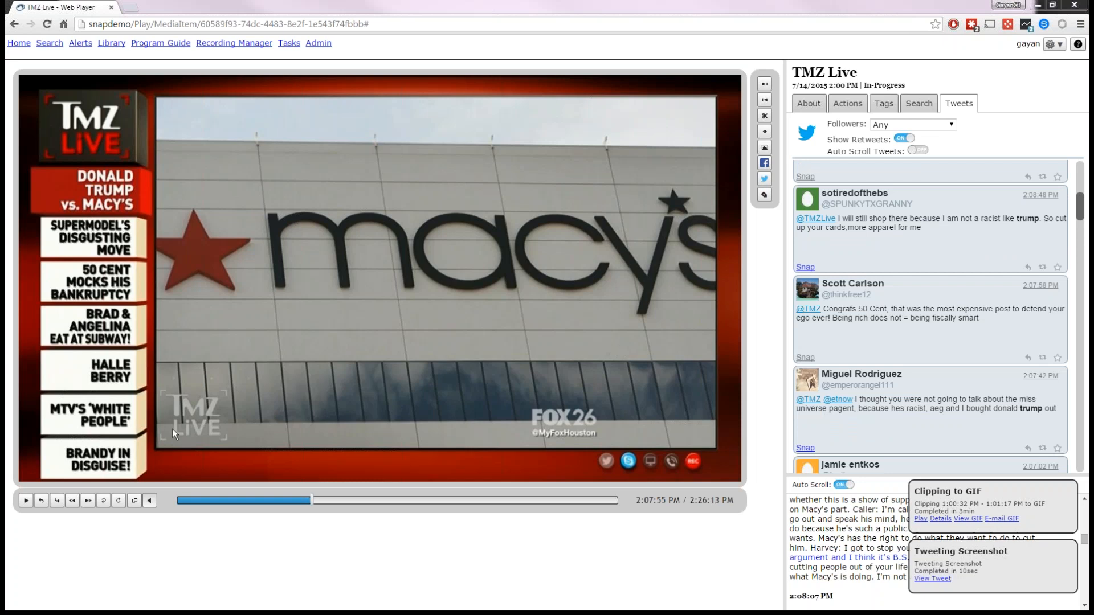
left_click(1067, 492)
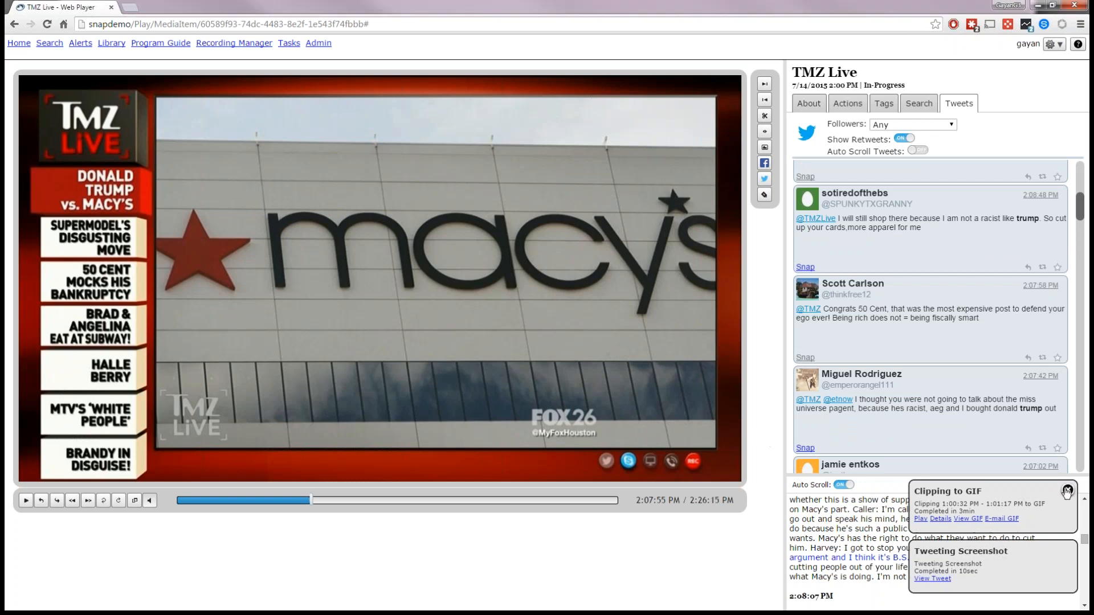
left_click(1067, 492)
left_click(1067, 551)
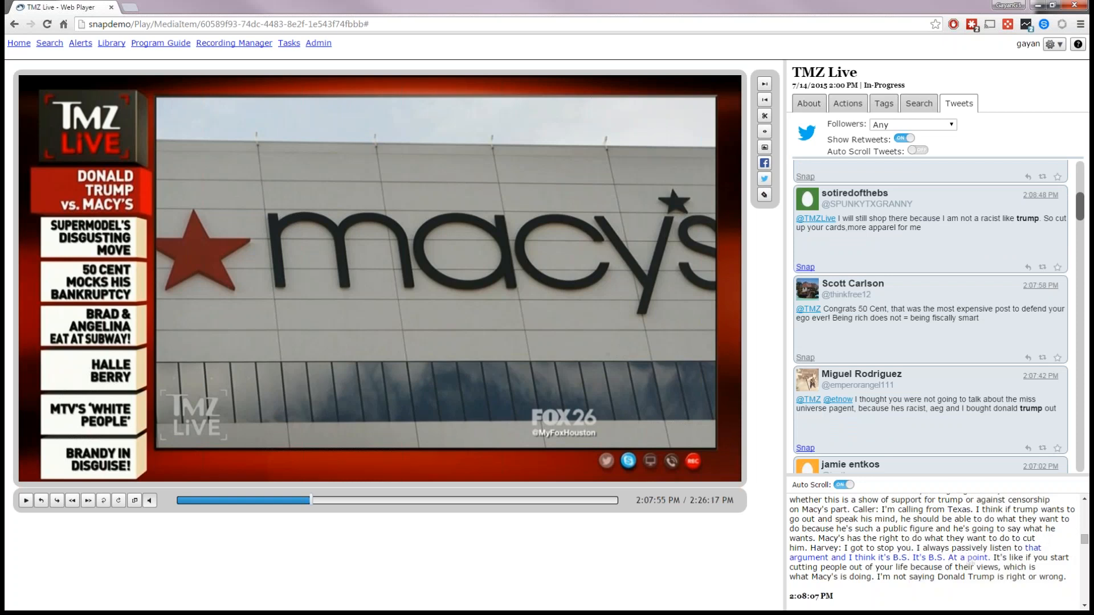
Step: Return to the library and search the recordings for "iran"
left_click(115, 46)
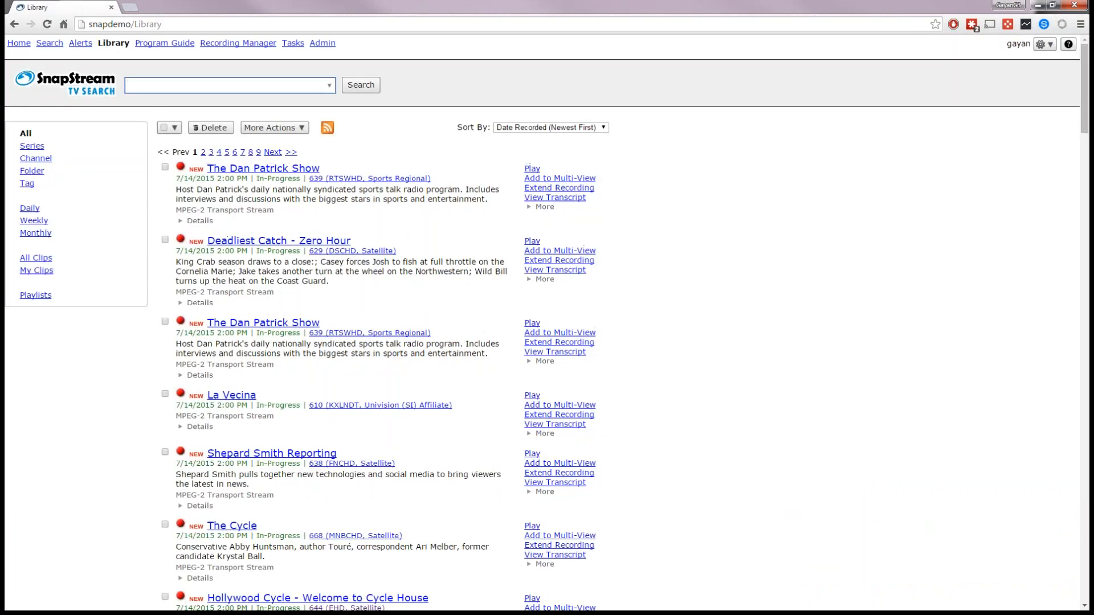
type("i")
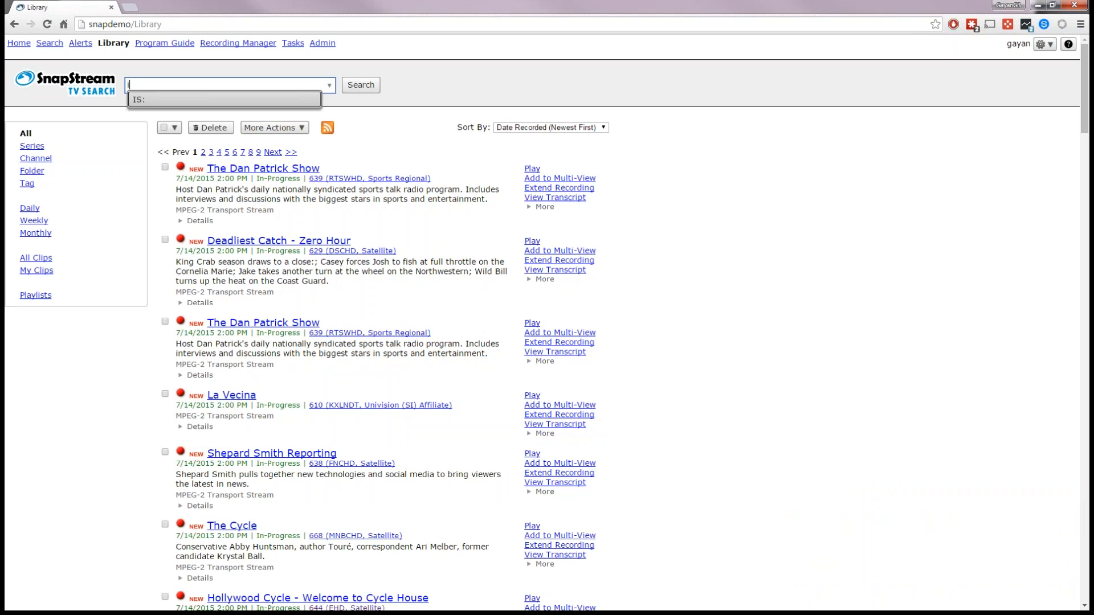
type("nan")
key("Return")
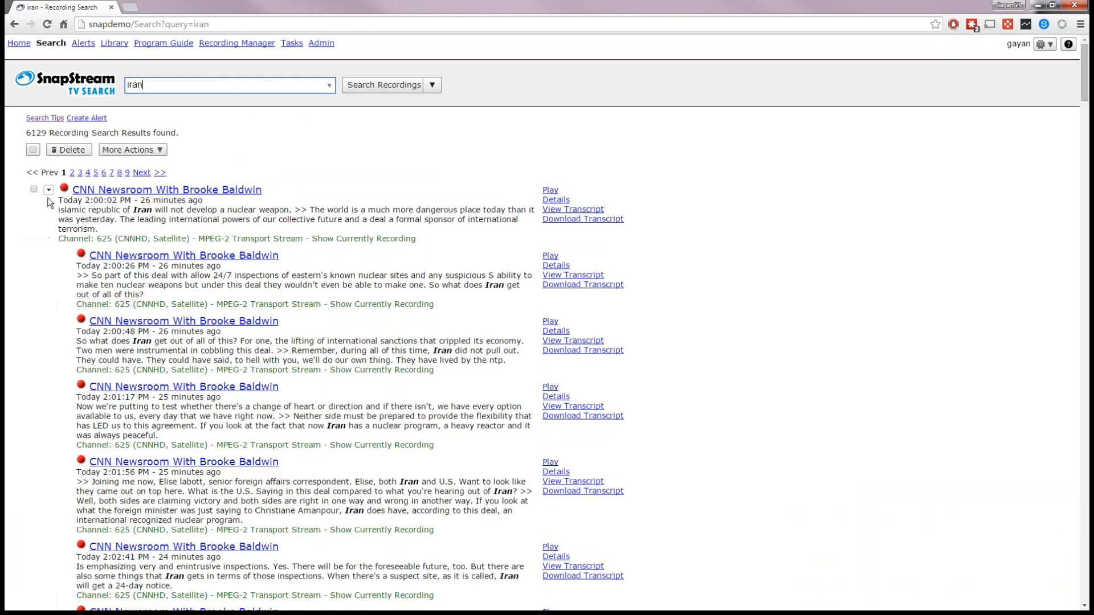
double_click(151, 87)
left_click(262, 152)
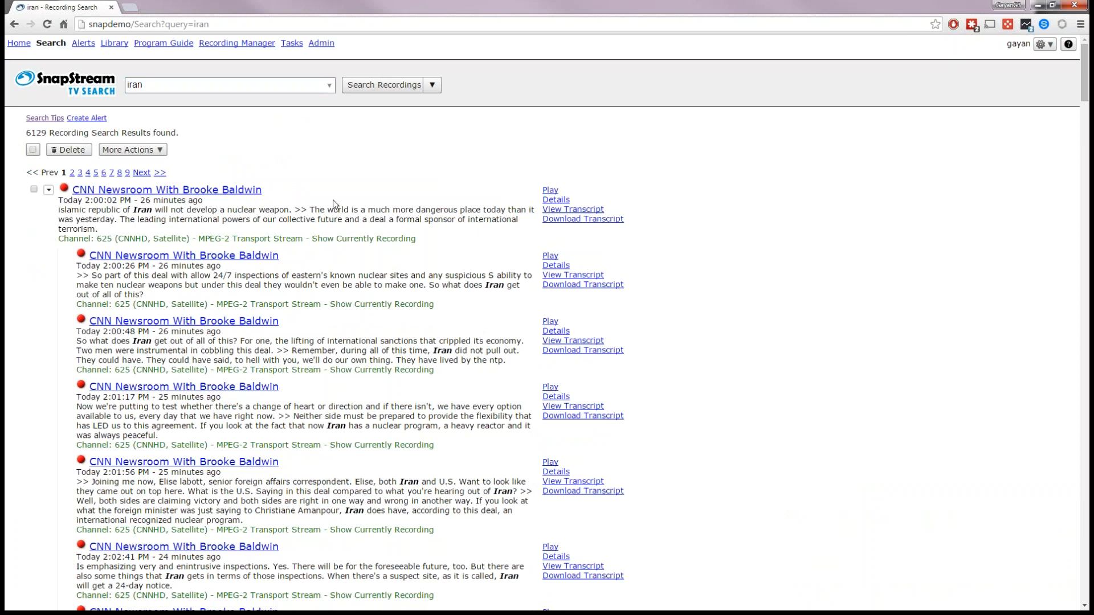
Step: Go to page 3 of the search results and open the MSNBC Live With Thomas Roberts recording from its main entry
scroll(294, 366, "down", 20)
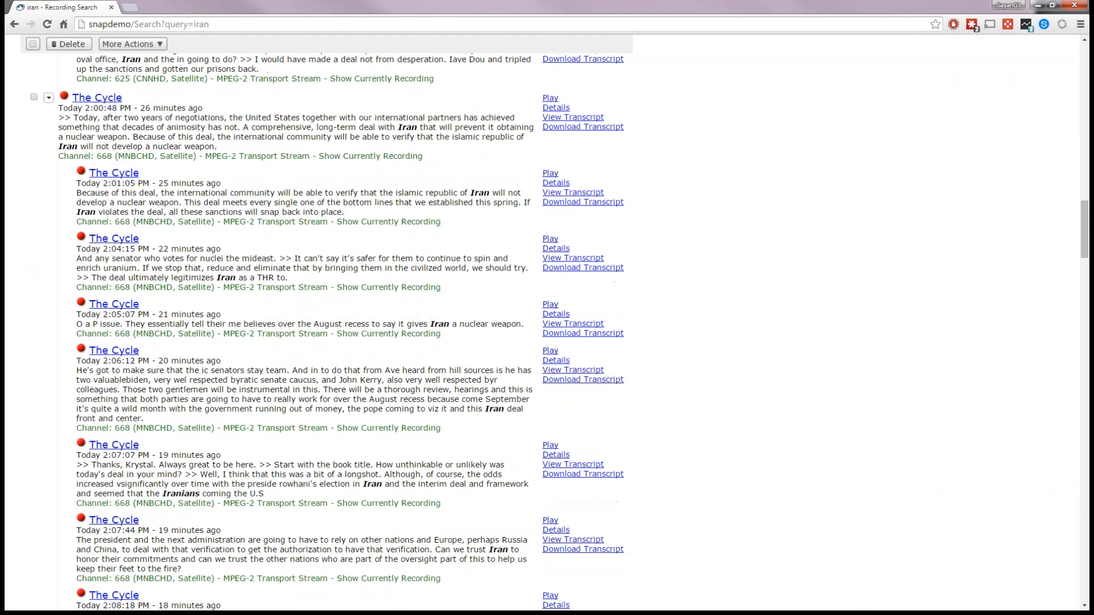
left_click(73, 564)
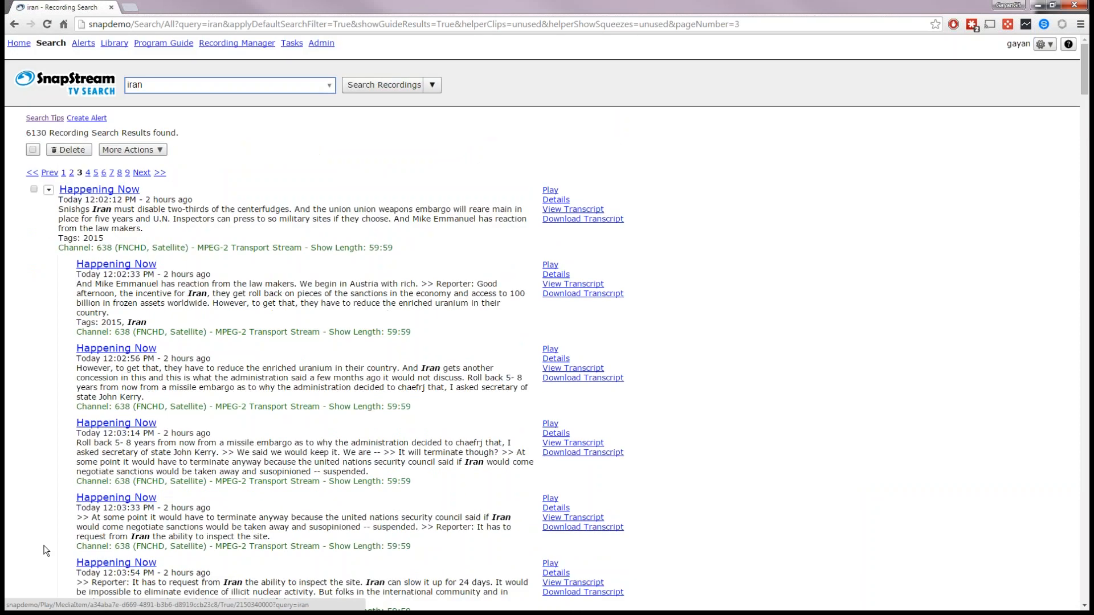
scroll(46, 550, "down", 20)
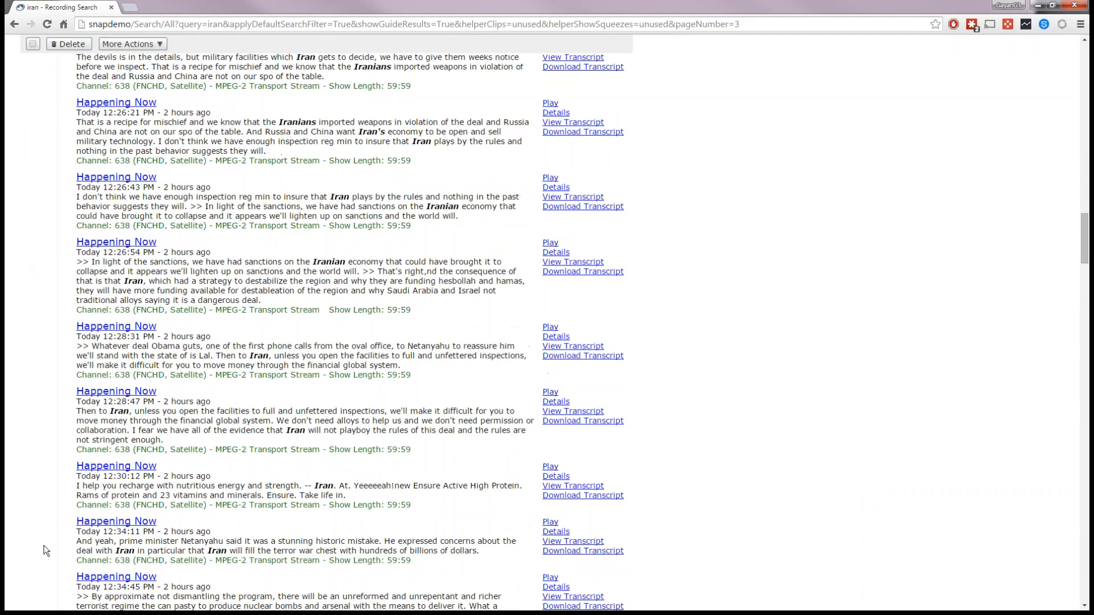
scroll(46, 550, "down", 20)
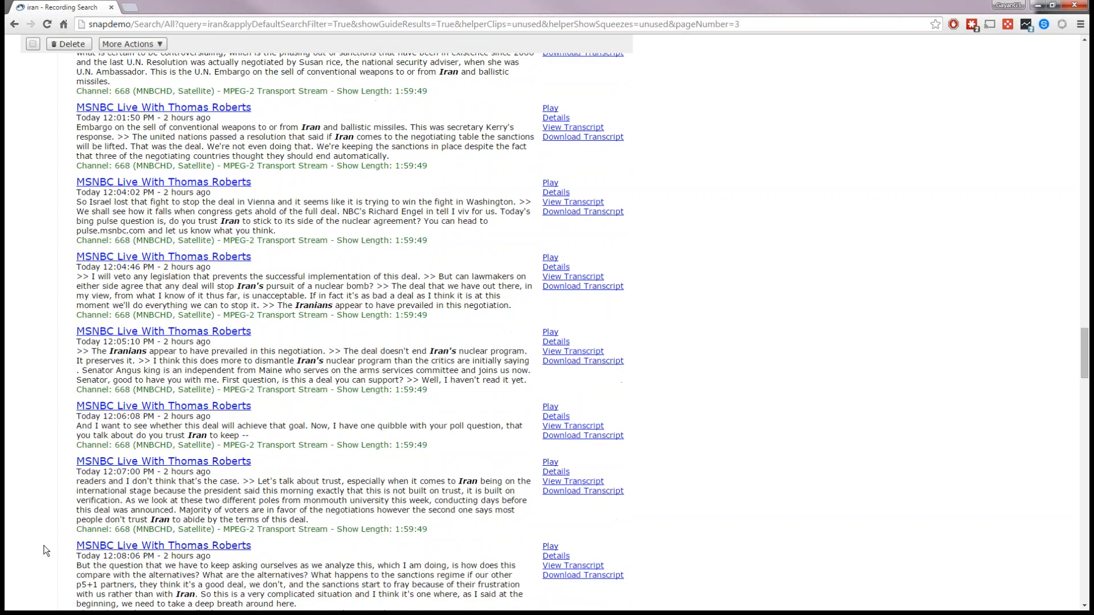
scroll(46, 550, "up", 7)
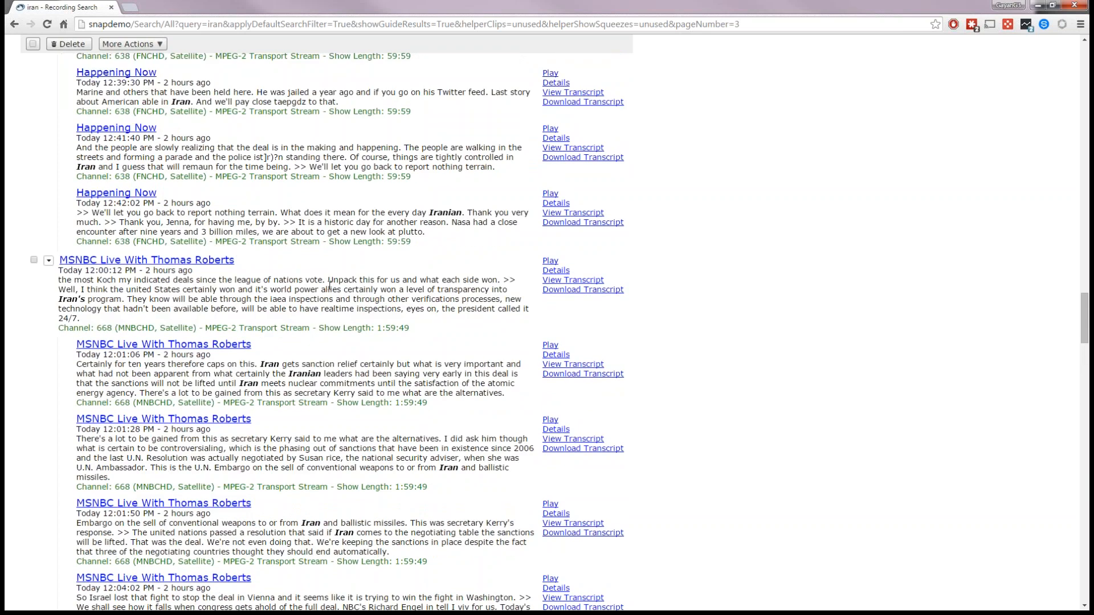
left_click(204, 262)
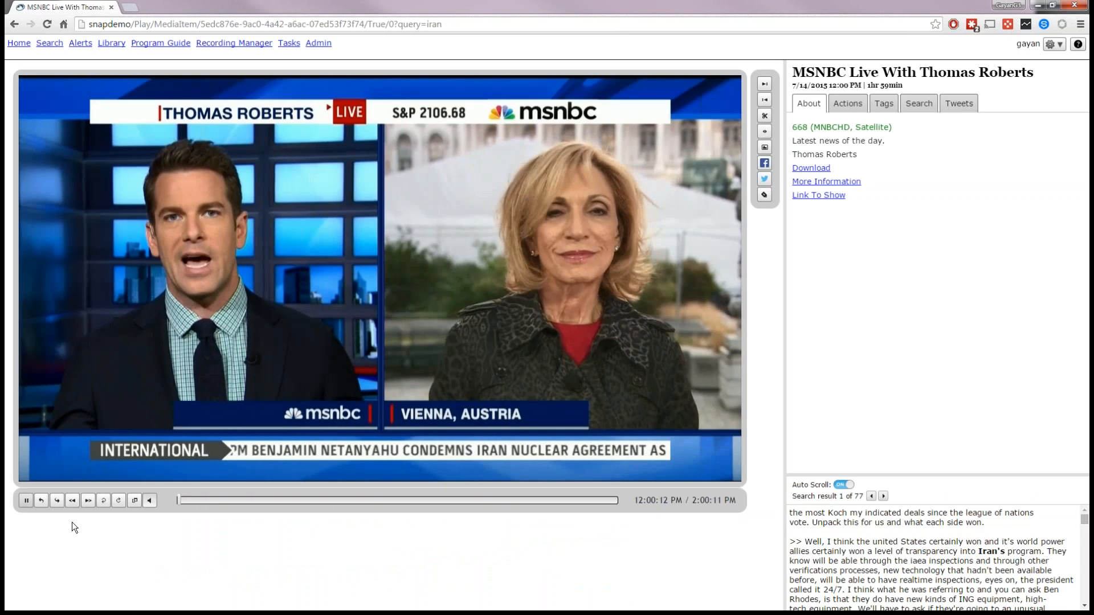
Step: Pause the recording at about 12:00:16 PM and tag the current moment with Iran
mouse_move(170, 501)
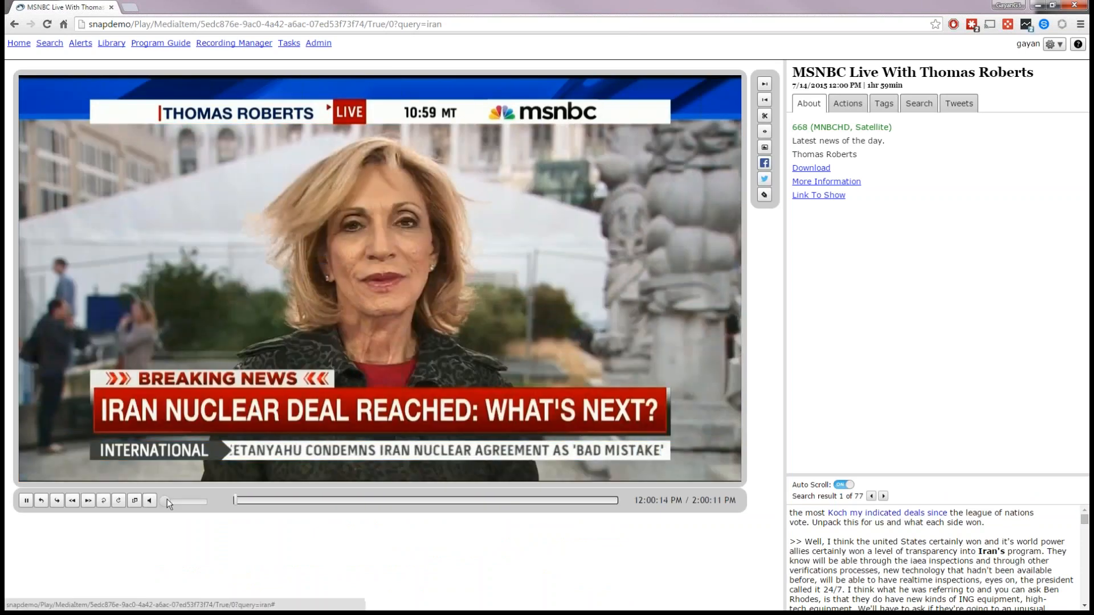
left_click(27, 500)
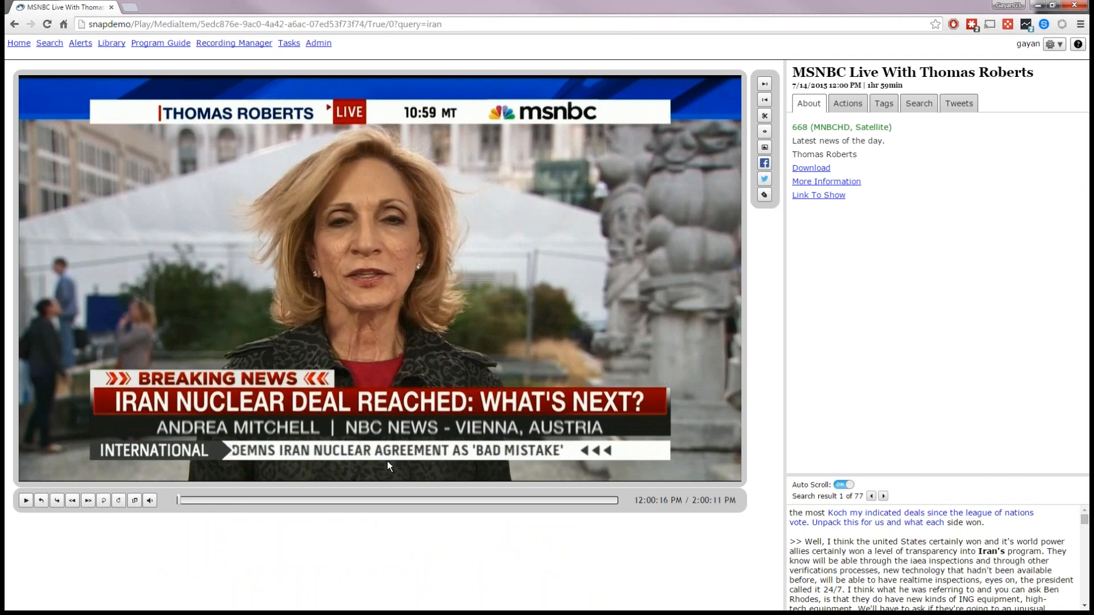
left_click(765, 197)
left_click(830, 106)
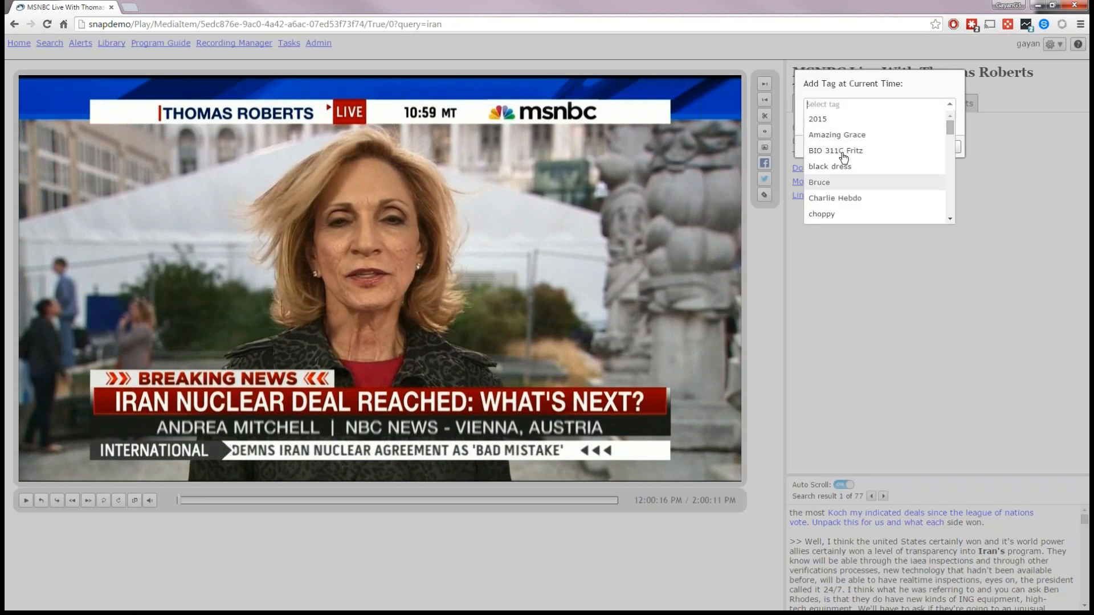
type("ir")
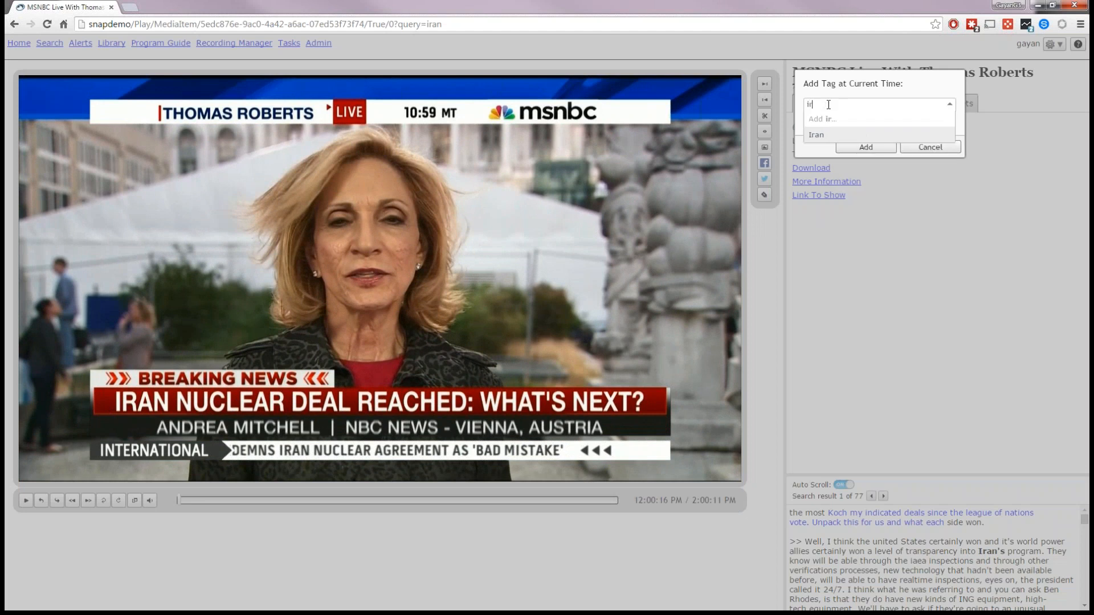
left_click(819, 135)
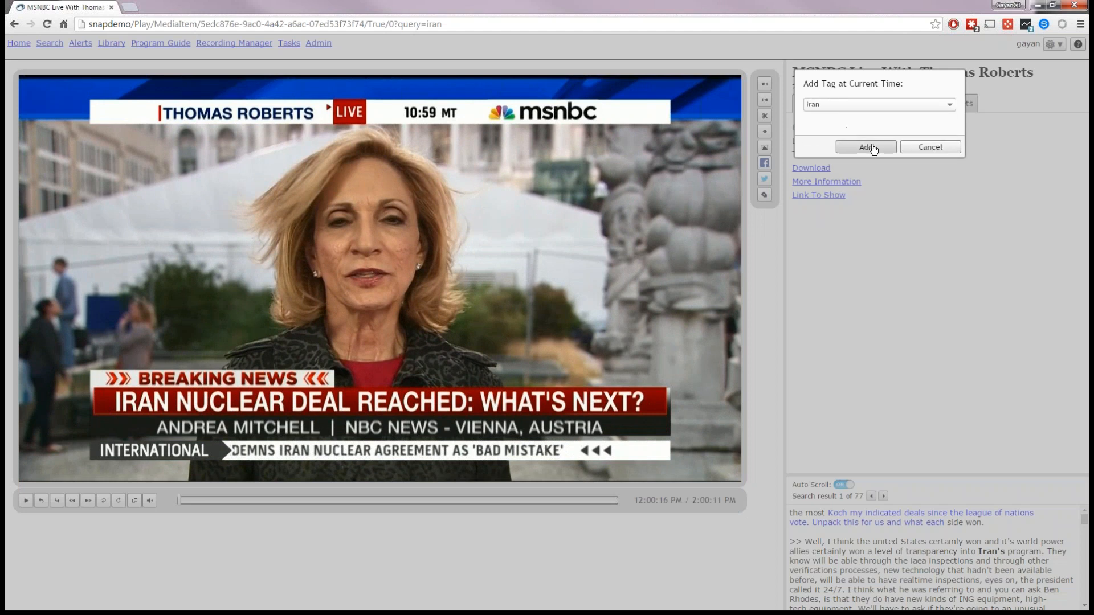
left_click(874, 149)
Step: Resume playback, mark the range from about 12:02:06 PM to 12:05:09 PM and tag that time range with Iran
left_click(26, 503)
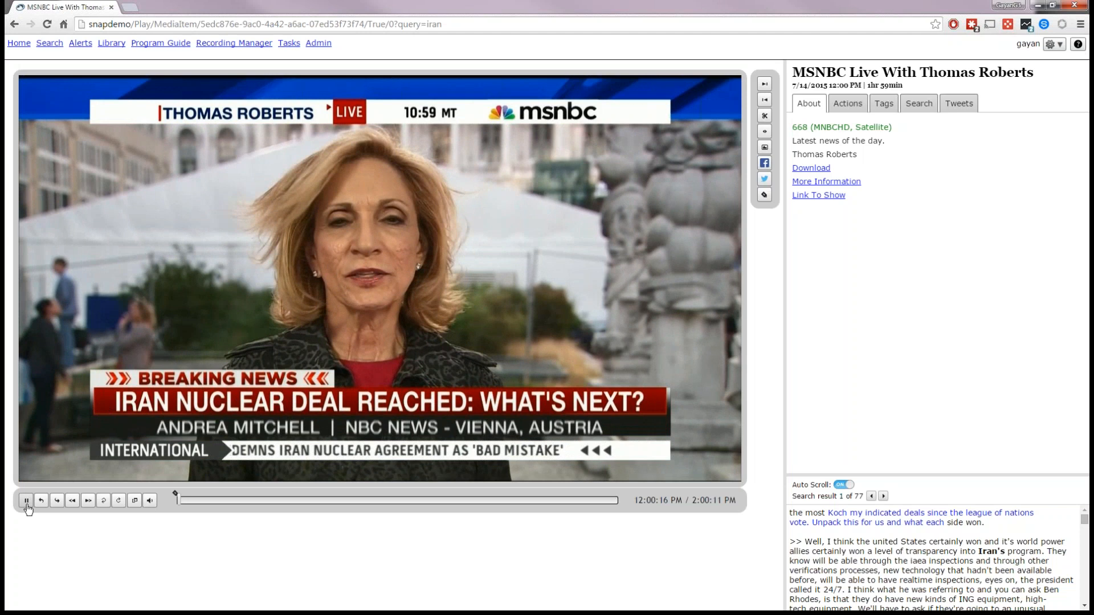
left_click(183, 501)
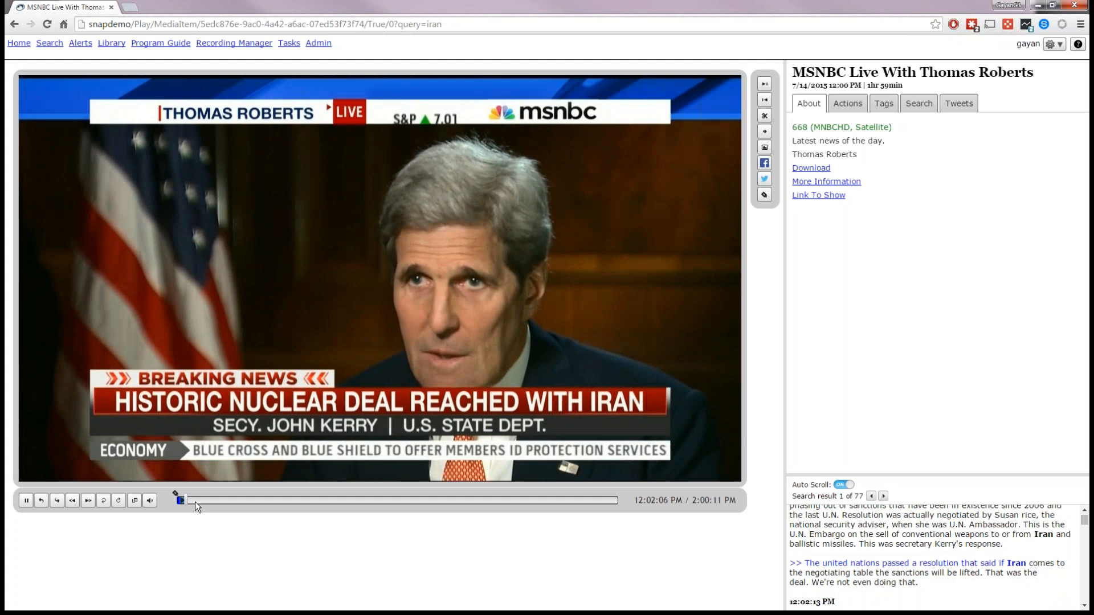
left_click(195, 501)
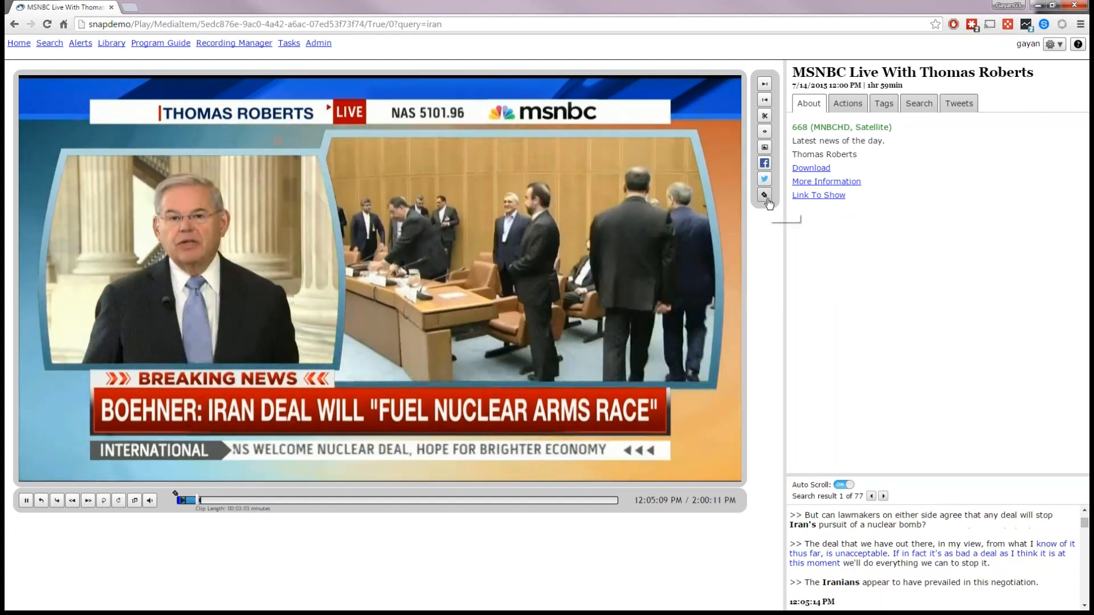
left_click(765, 195)
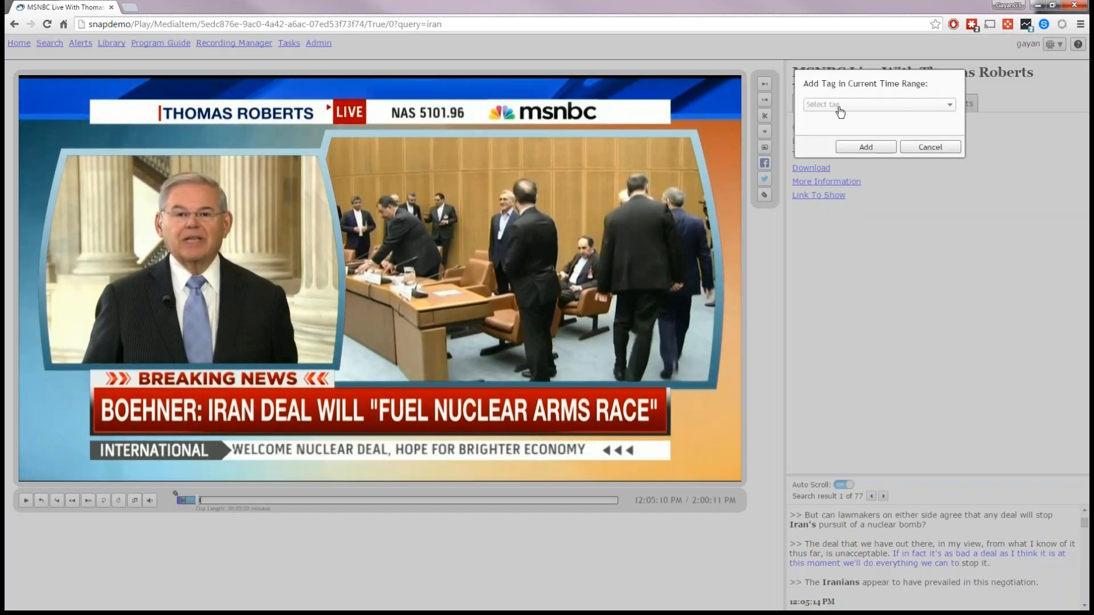
left_click(840, 109)
type("iran")
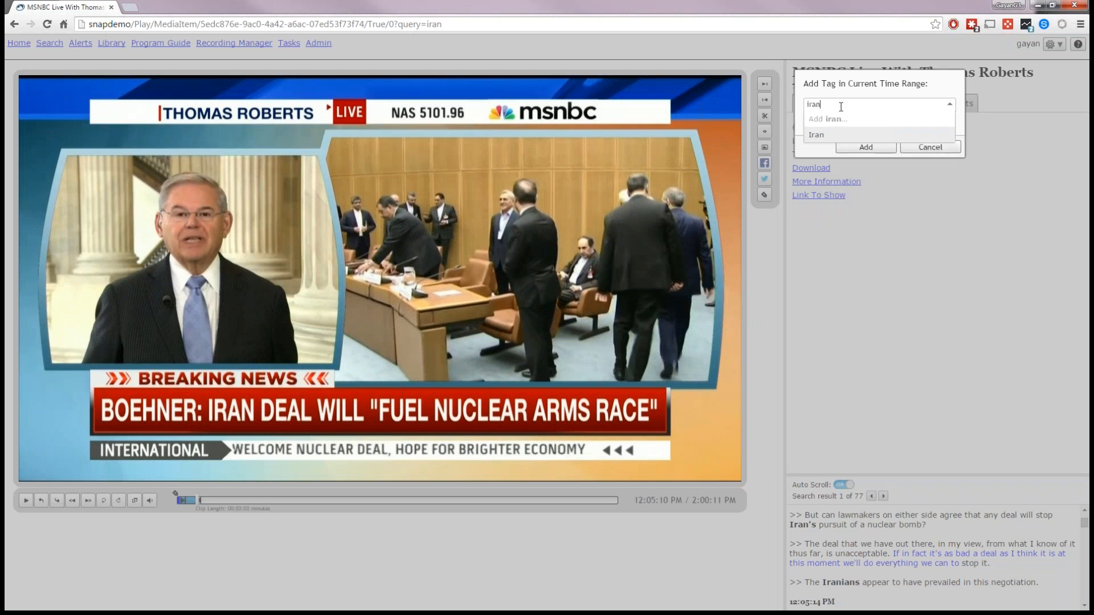
left_click(820, 135)
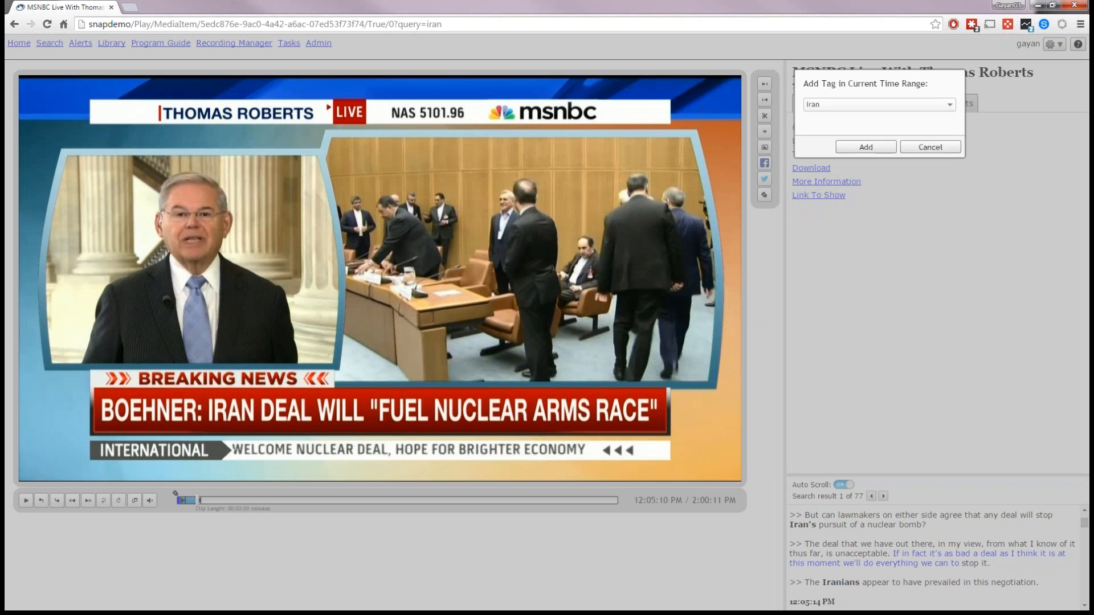
left_click(858, 149)
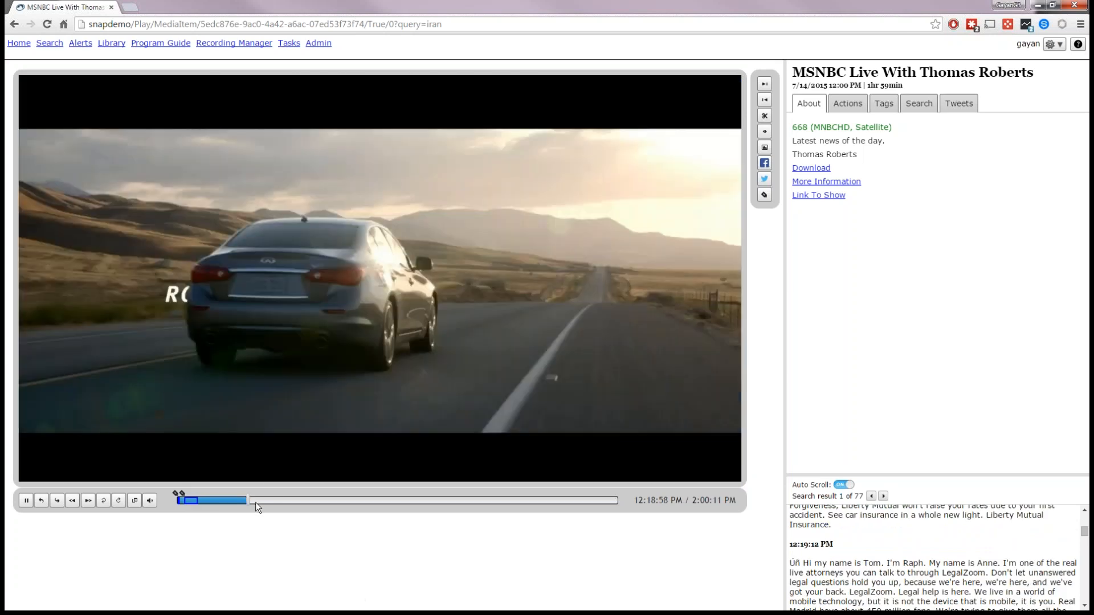
left_click(256, 501)
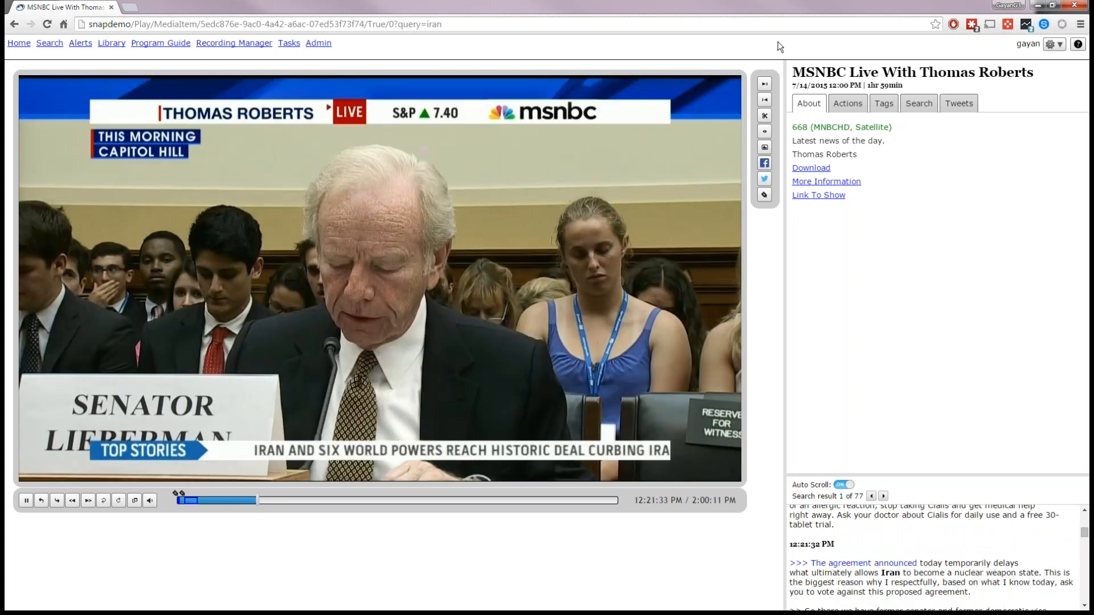
left_click(294, 500)
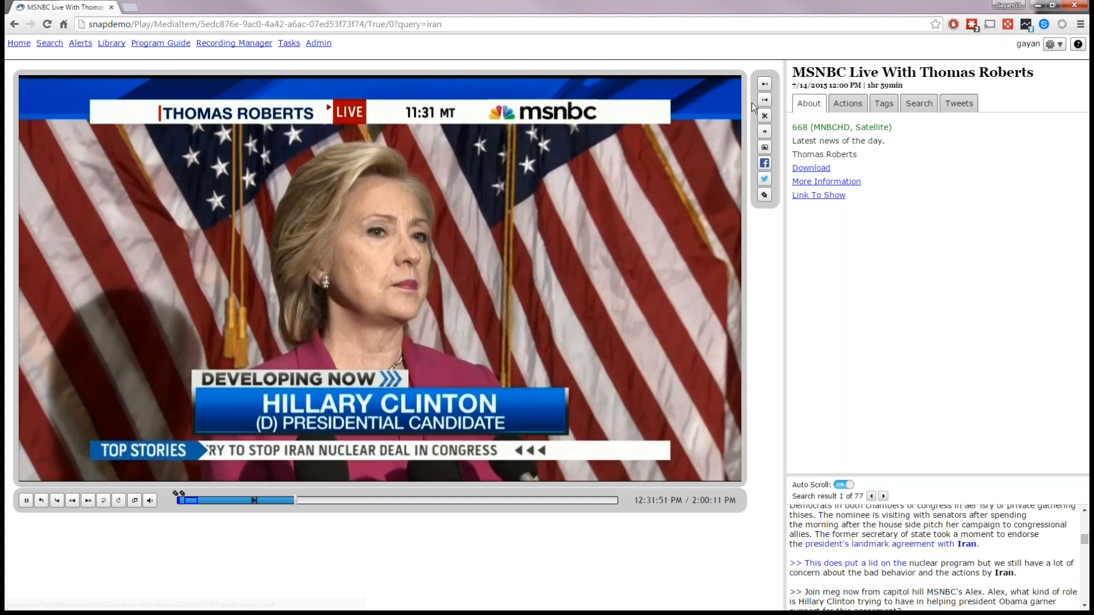
left_click(765, 195)
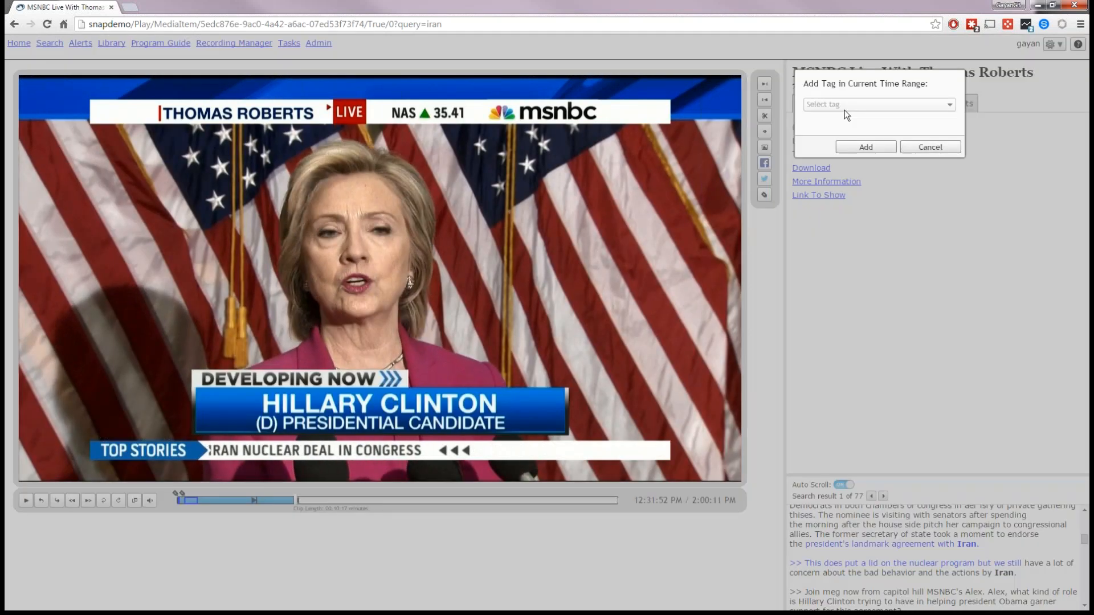
left_click(930, 147)
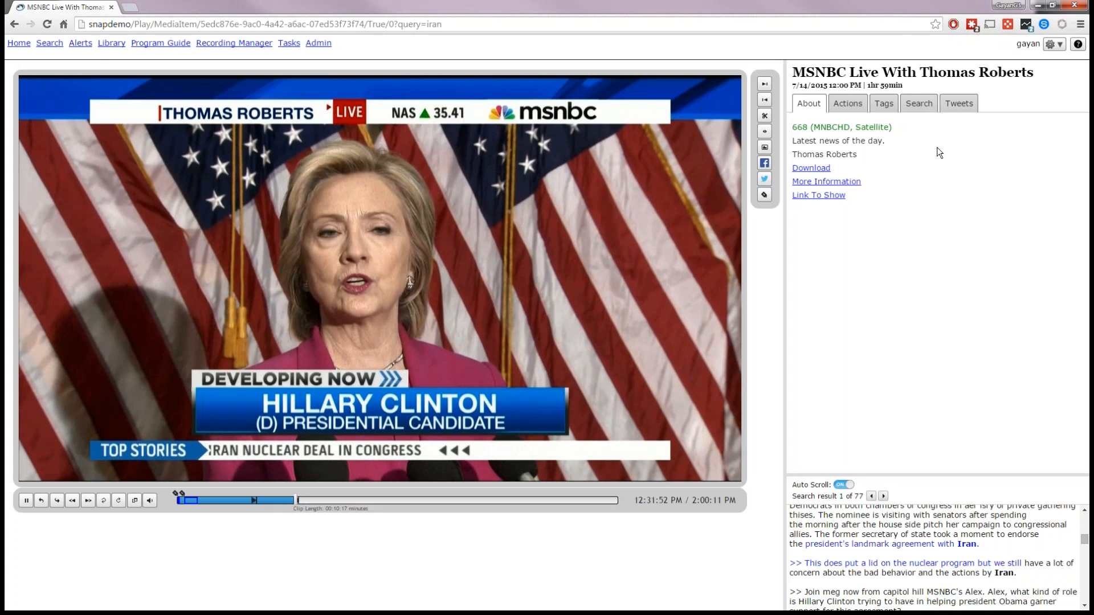
Step: Search the recordings for tag:Iran and examine the tag entries of the MSNBC Live and nested Happening Now results
left_click(50, 43)
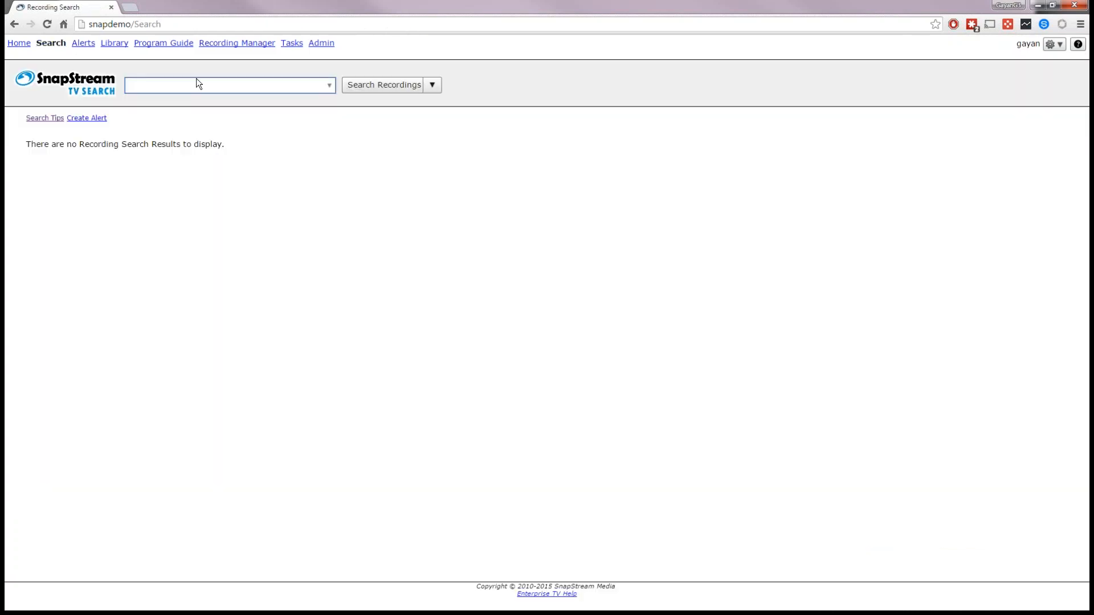
type("tag")
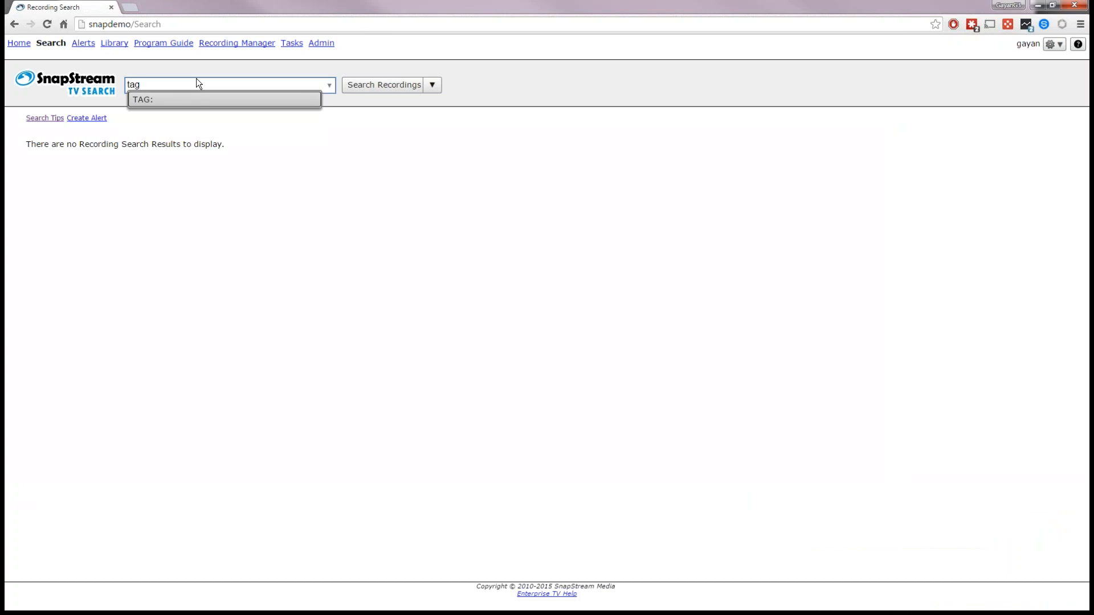
type(":ir")
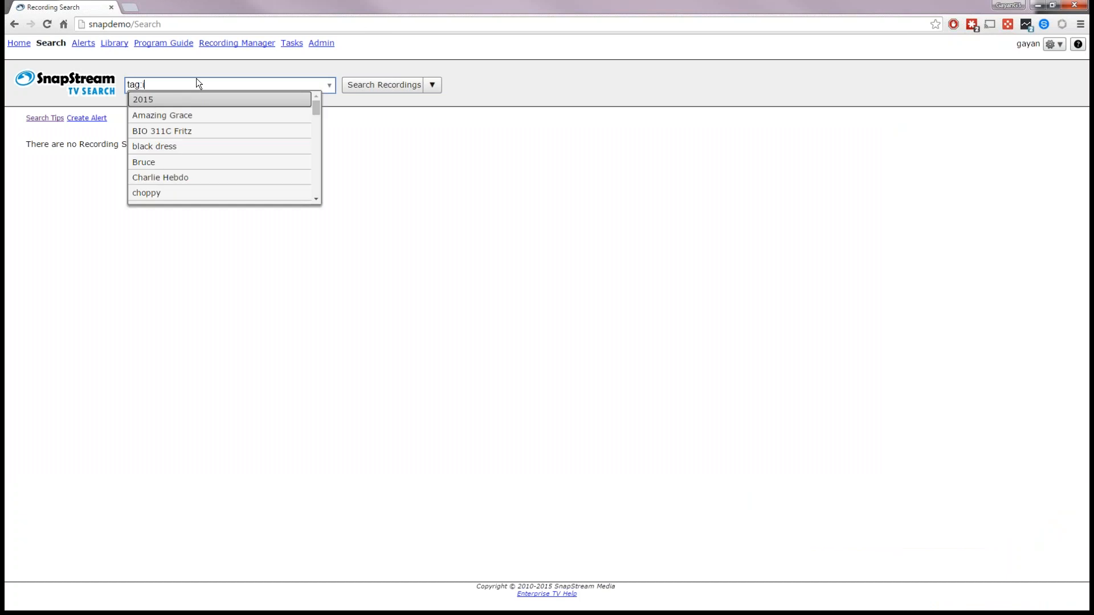
left_click(193, 101)
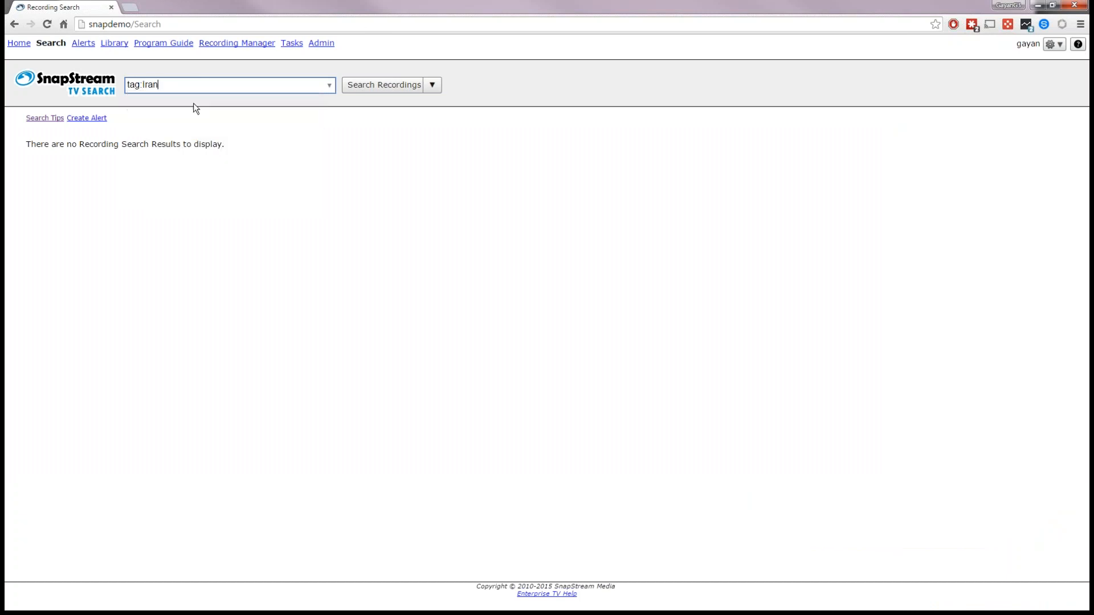
key("Return")
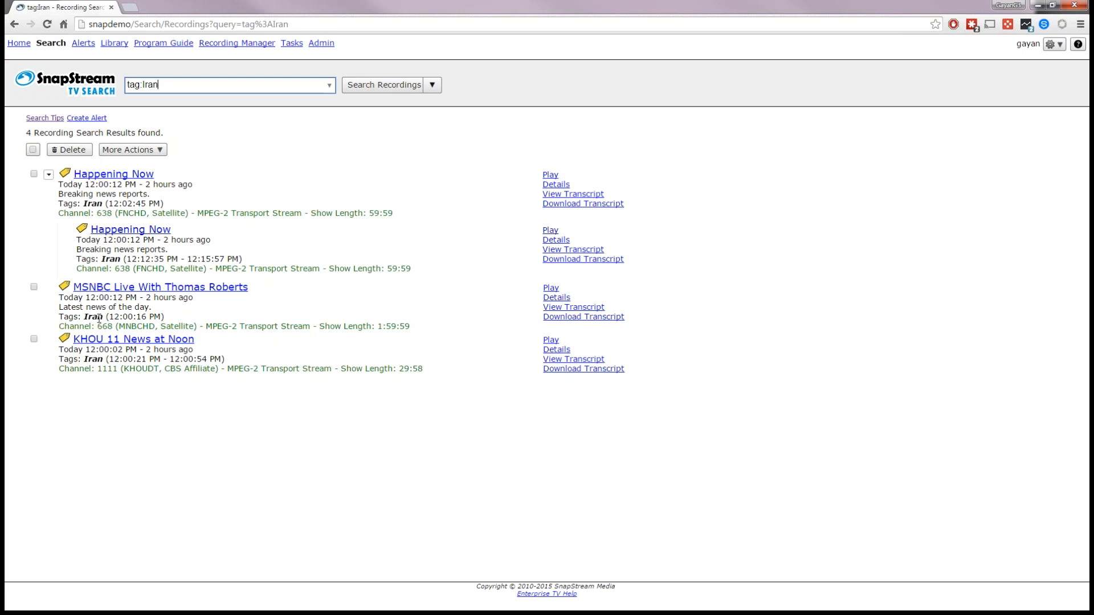
double_click(99, 316)
left_click(210, 316)
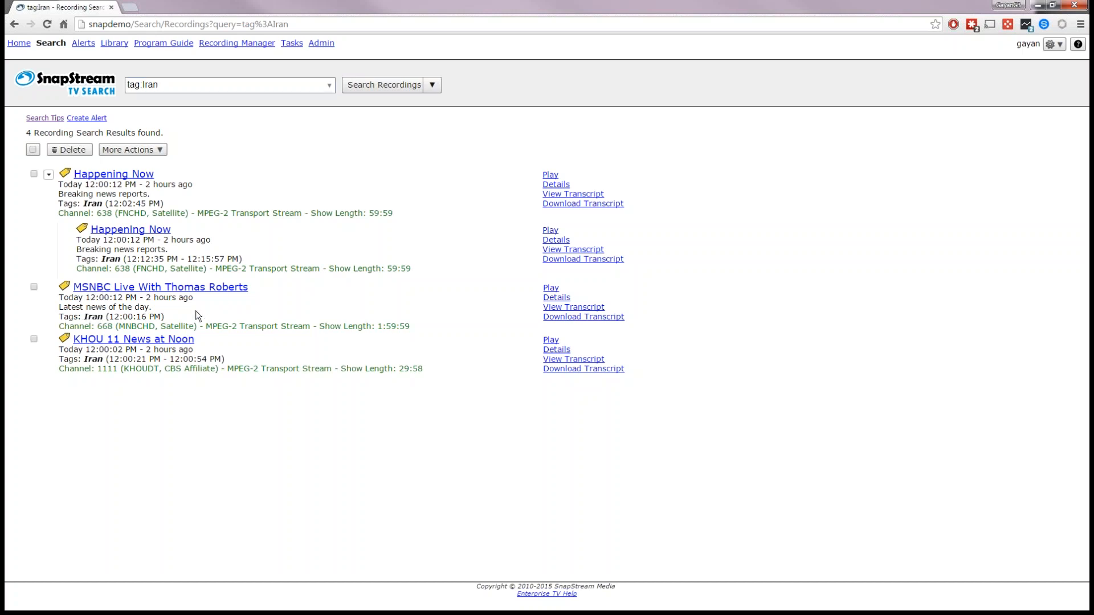
double_click(103, 259)
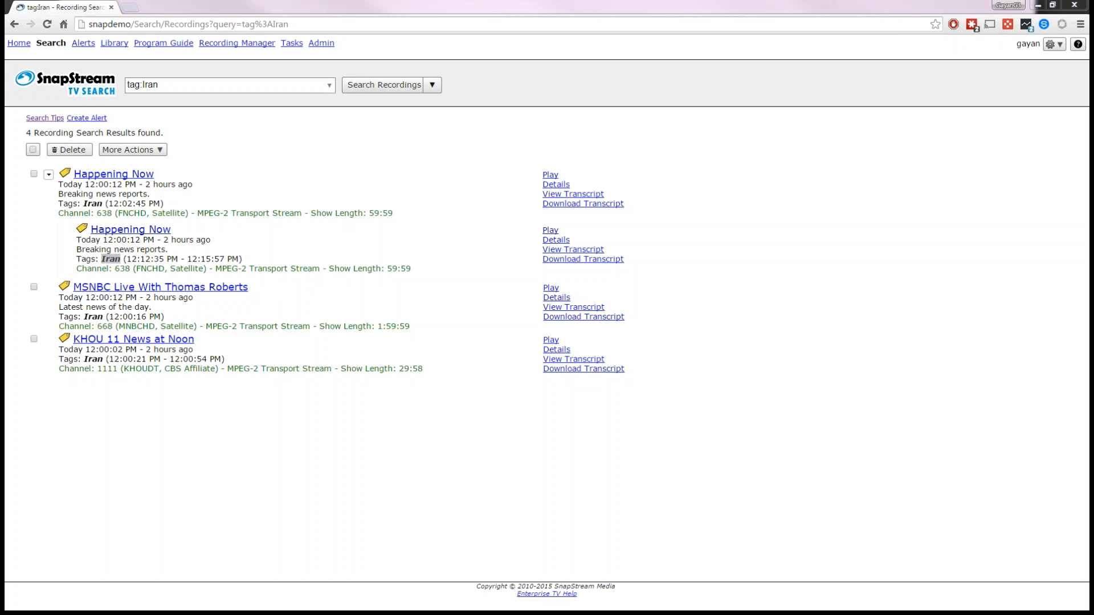
Step: Add the Happening Now, MSNBC Live With Thomas Roberts and KHOU 11 News at Noon results to the Iran playlist
left_click(34, 174)
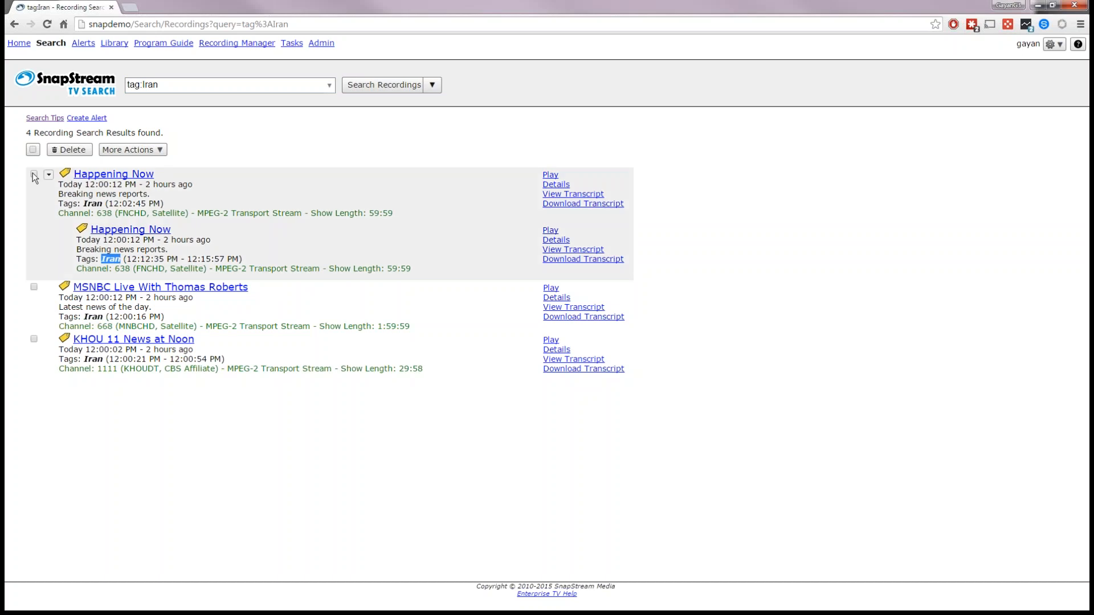
left_click(34, 288)
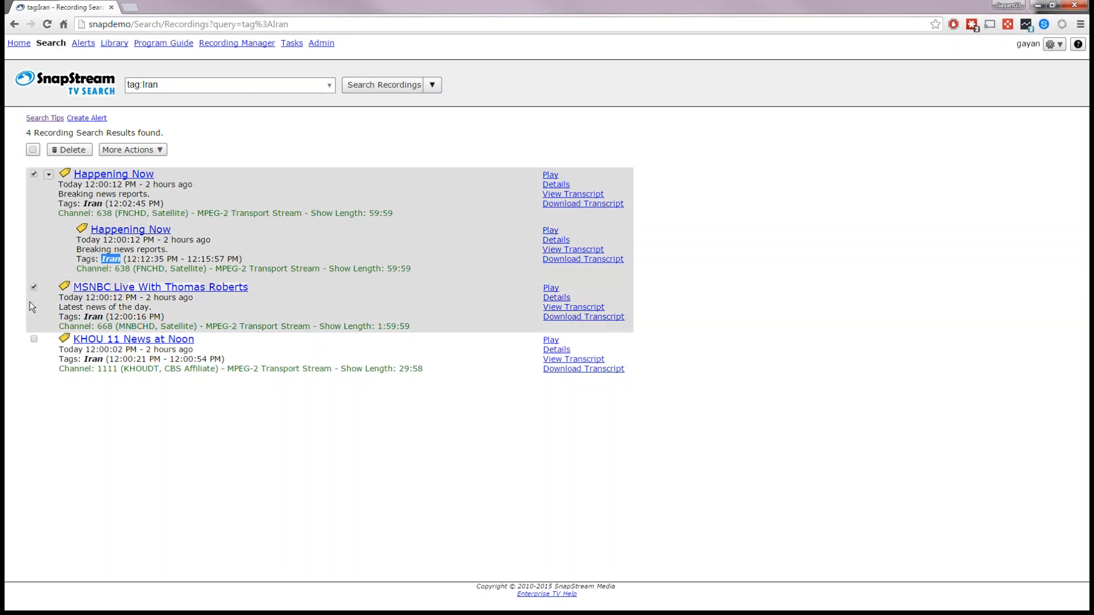
left_click(34, 339)
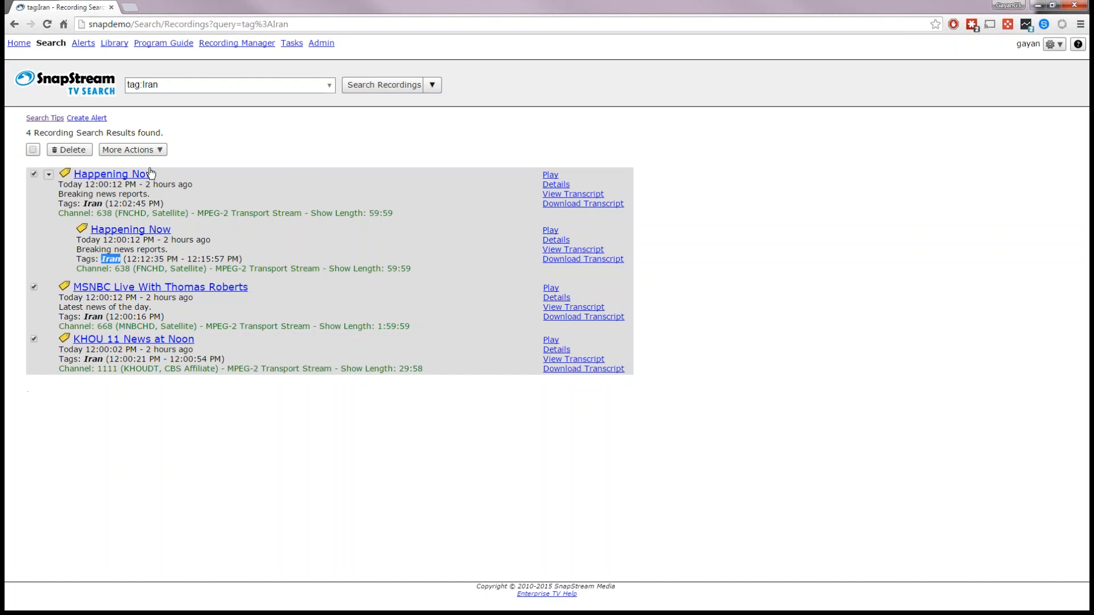
left_click(152, 151)
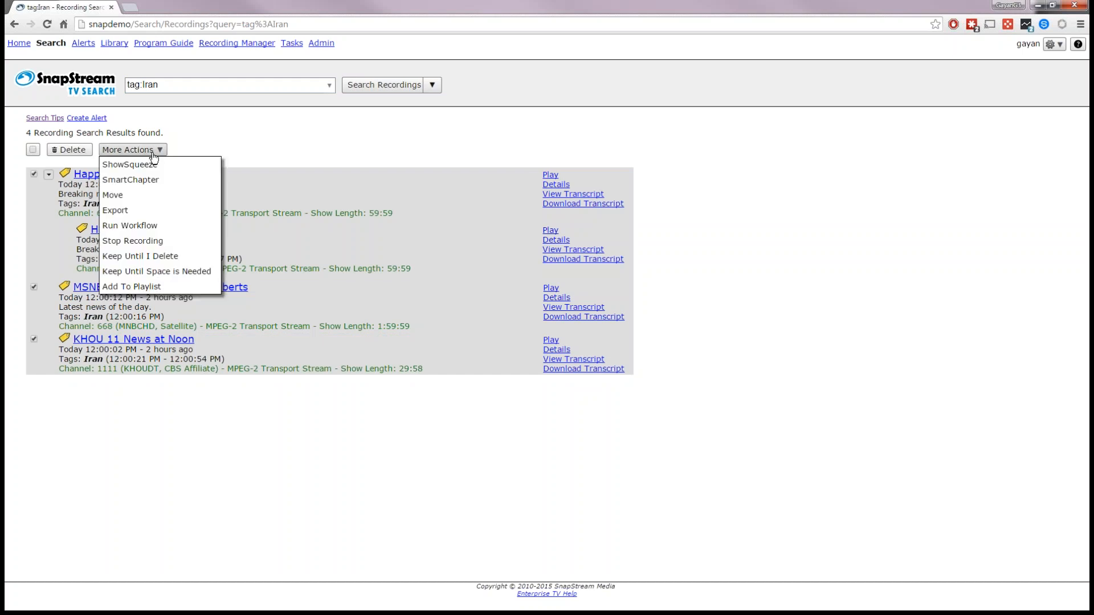
left_click(154, 289)
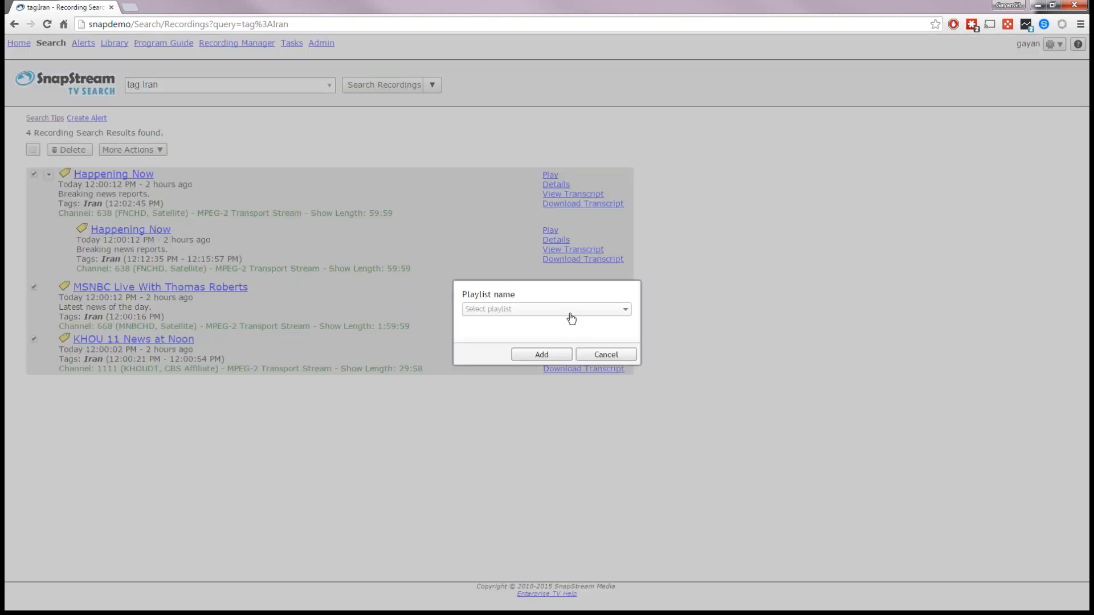
left_click(569, 313)
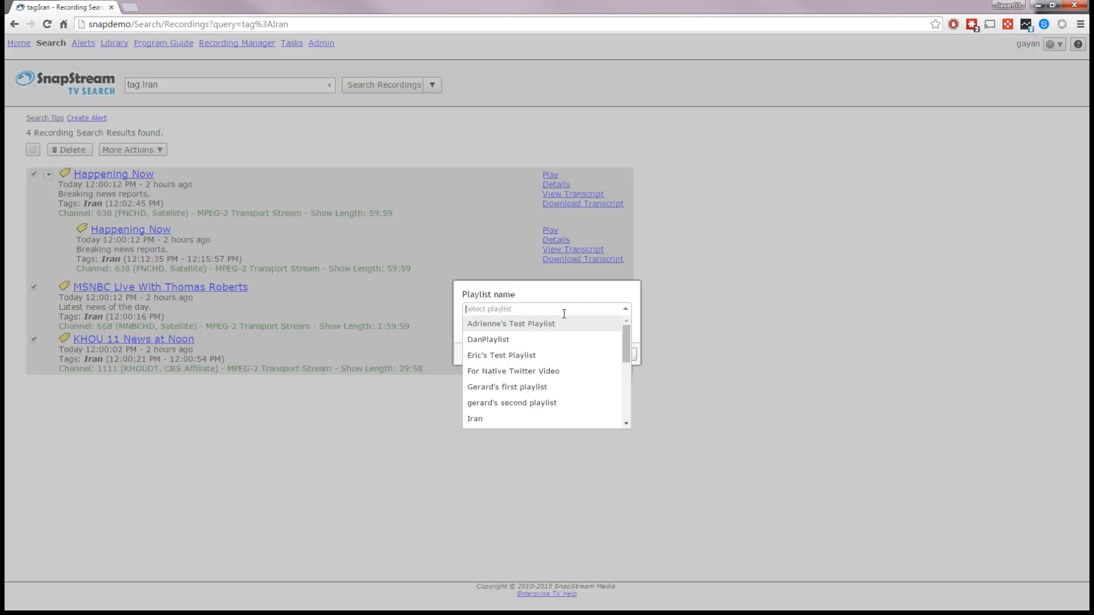
left_click(500, 421)
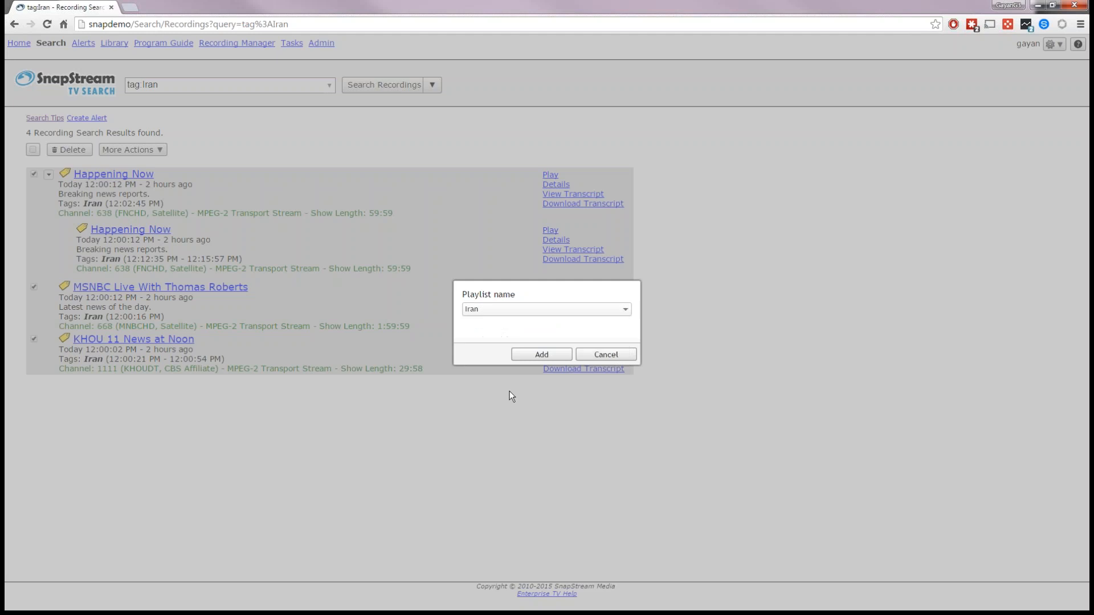
left_click(531, 357)
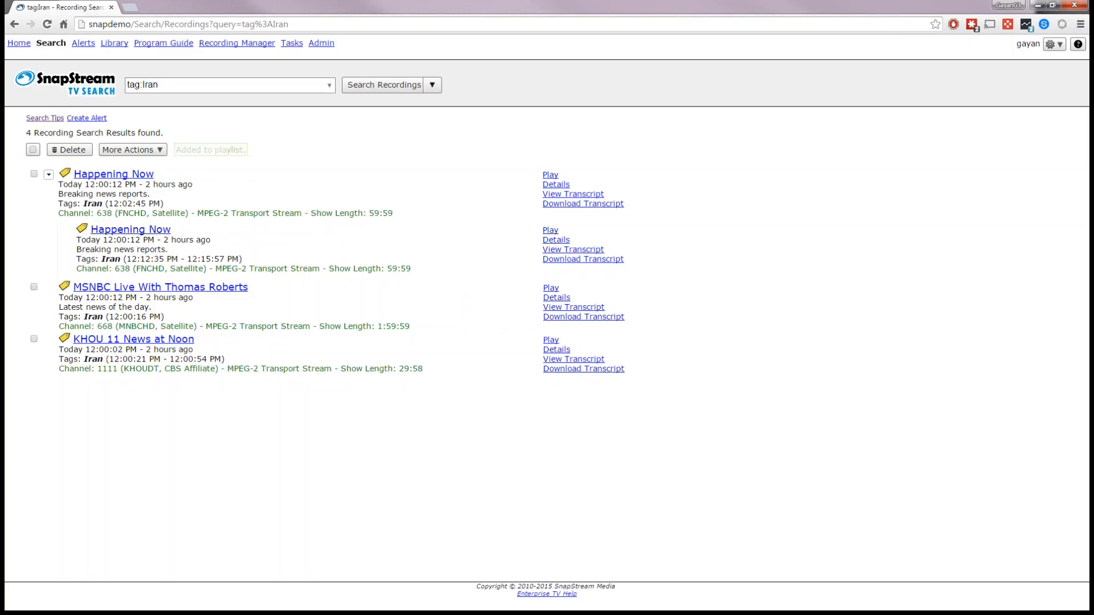
Step: Go to the library's playlists, expand the details of the Iran playlist and open it for editing
left_click(114, 43)
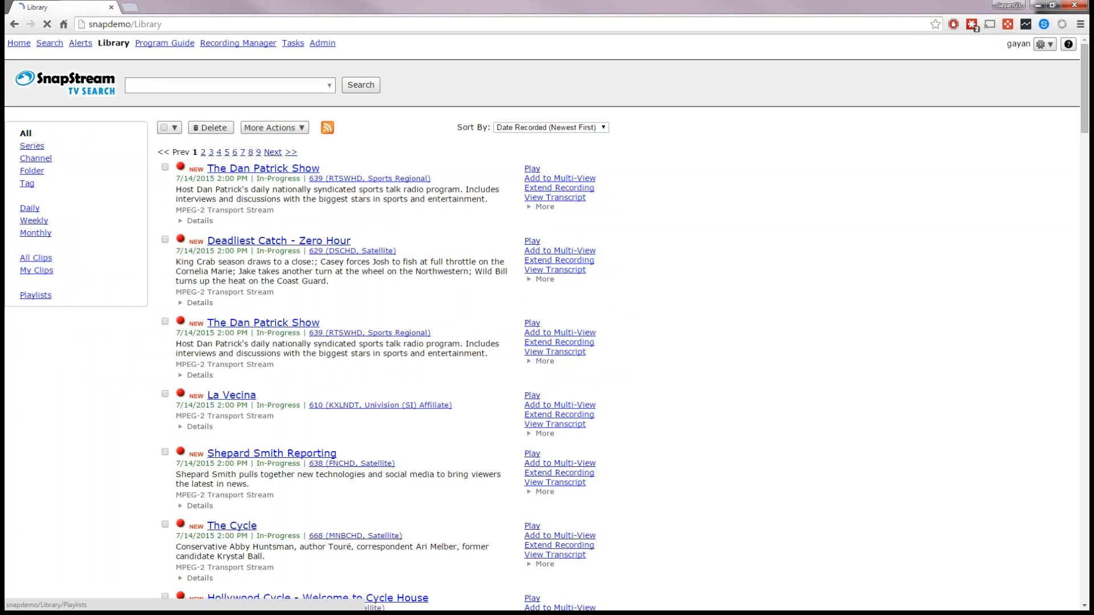
left_click(35, 295)
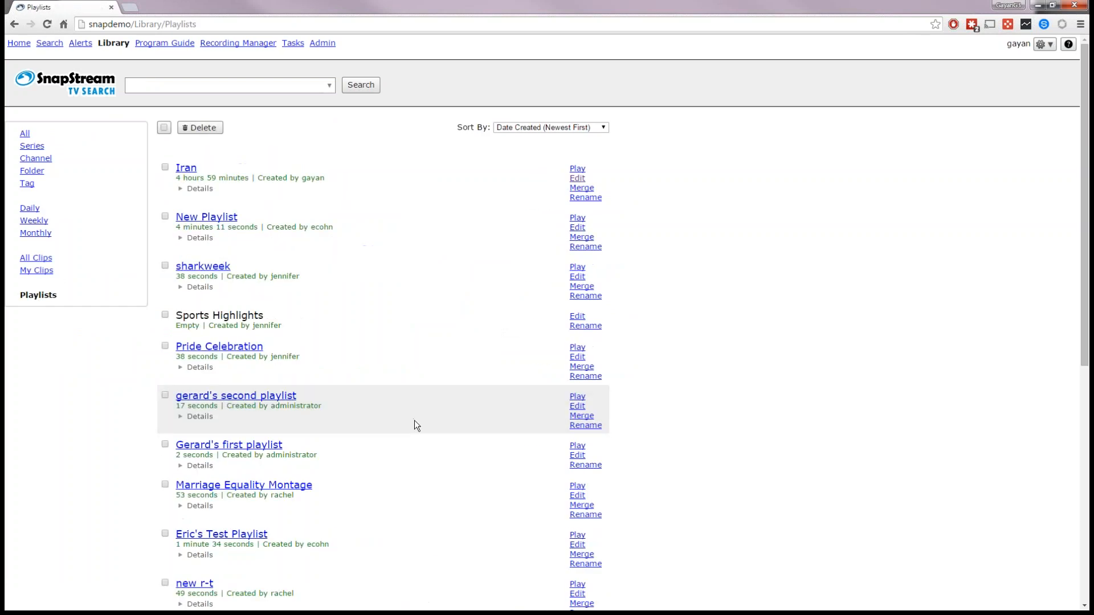
left_click(188, 189)
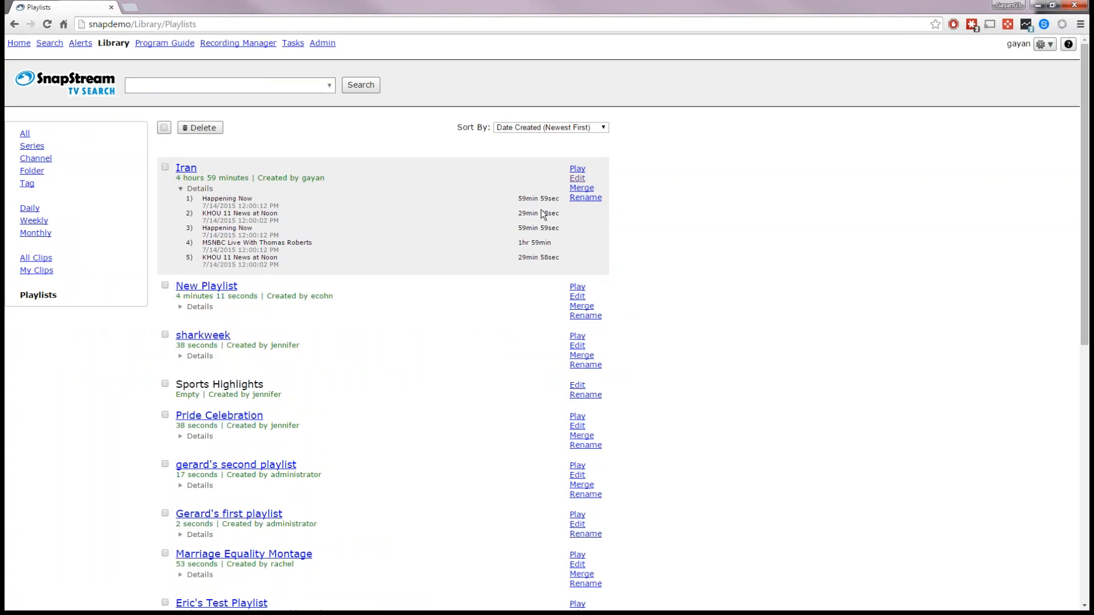
left_click(577, 178)
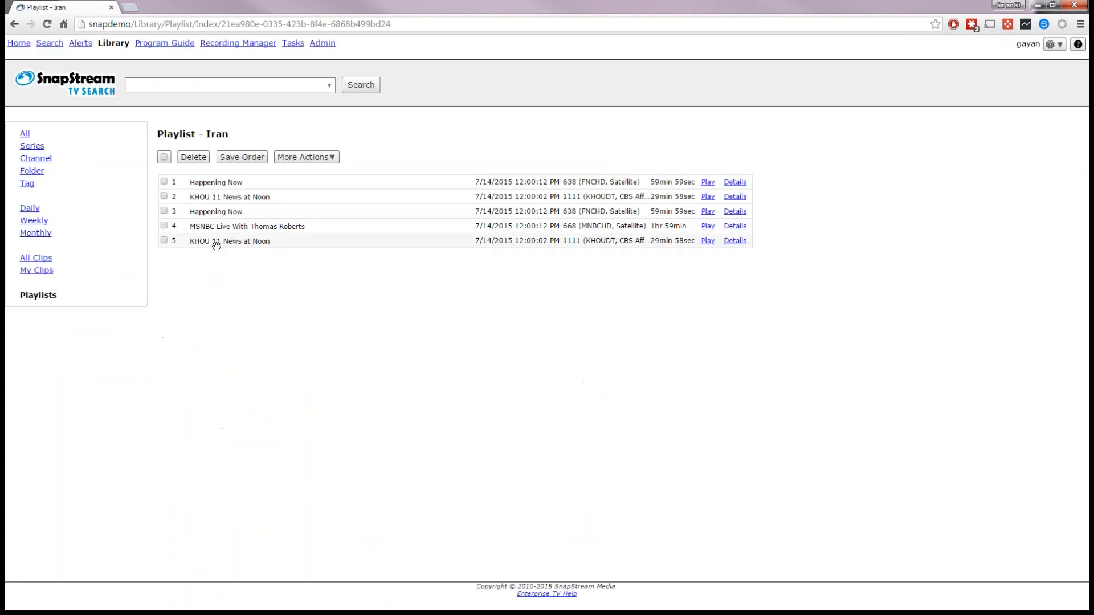
Step: Reorder the Iran playlist so both KHOU 11 News at Noon items follow MSNBC Live With Thomas Roberts, and save the order
left_click_drag(215, 242, 216, 199)
left_click_drag(231, 240, 236, 209)
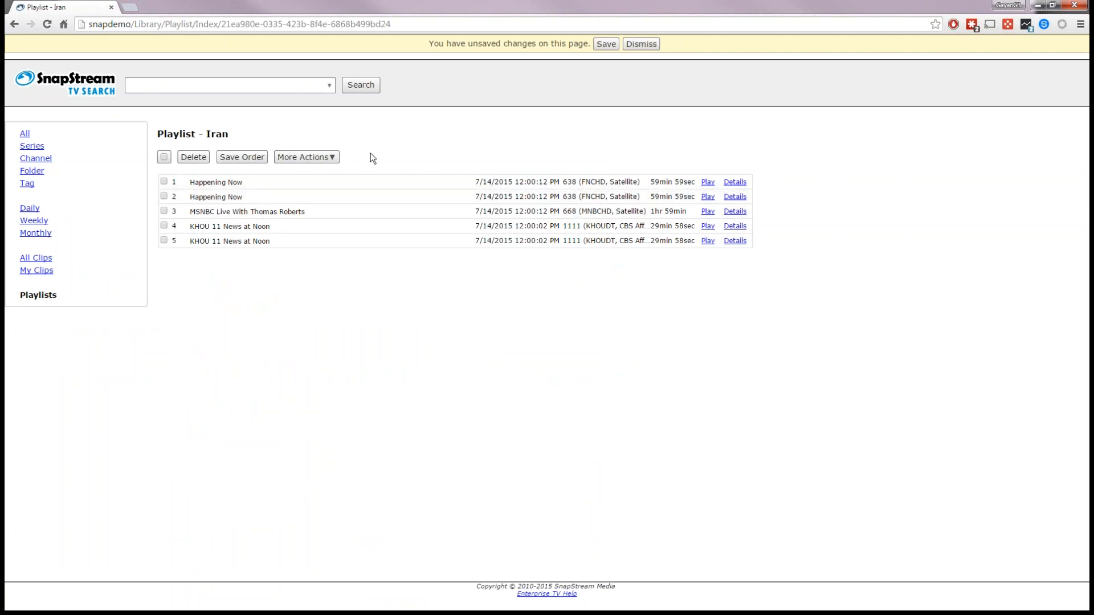
left_click(244, 159)
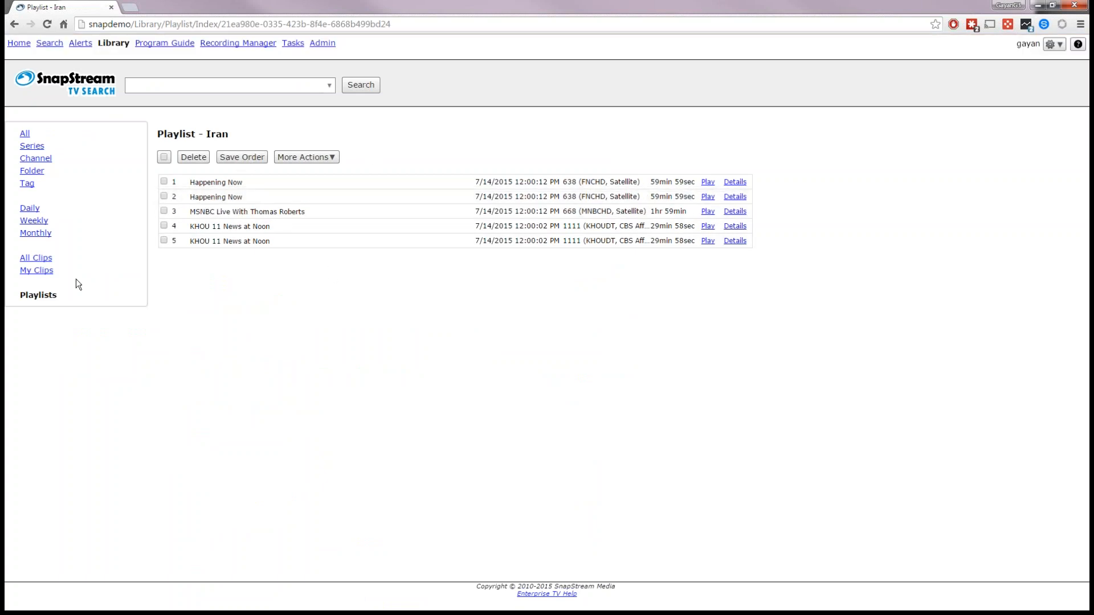
Step: Return to the playlists and merge the Iran playlist as "Iran montage" in H.264 format at 1920x1080p quality
left_click(43, 296)
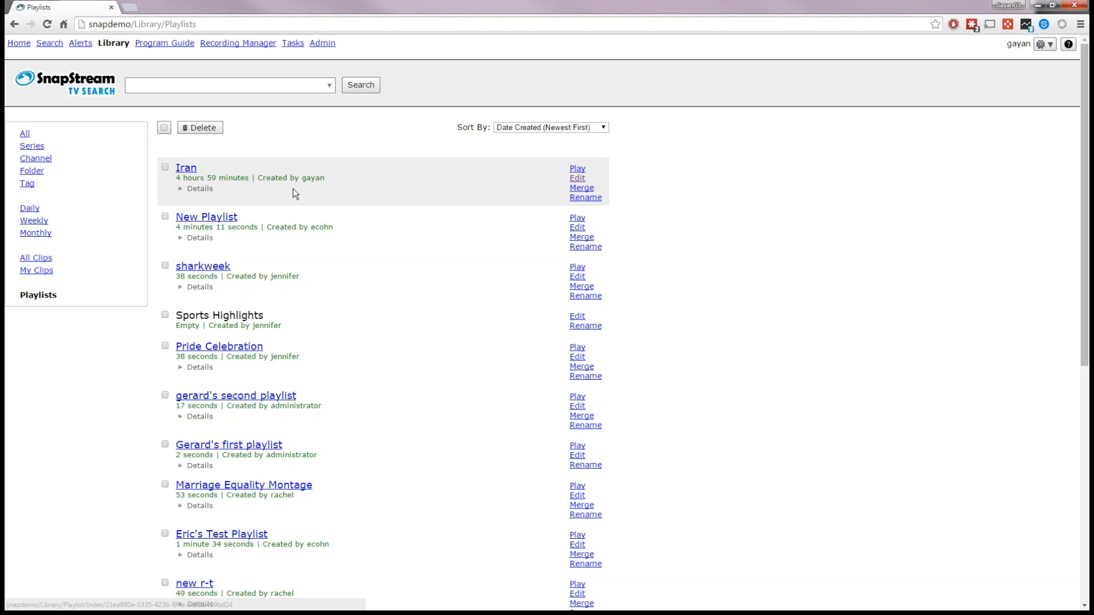
left_click(582, 188)
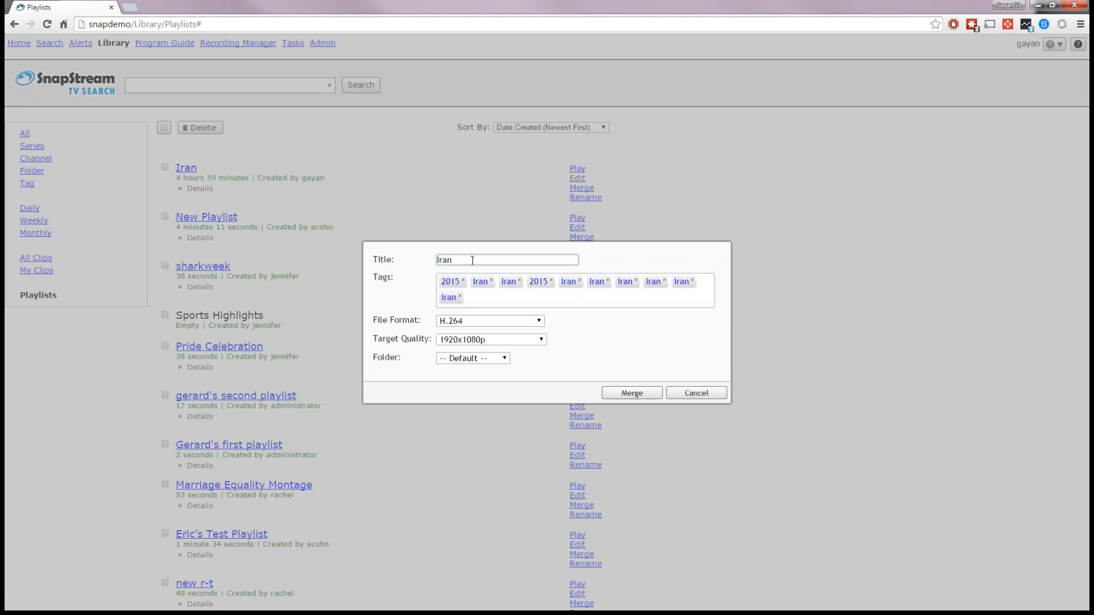
type("montage")
left_click(628, 342)
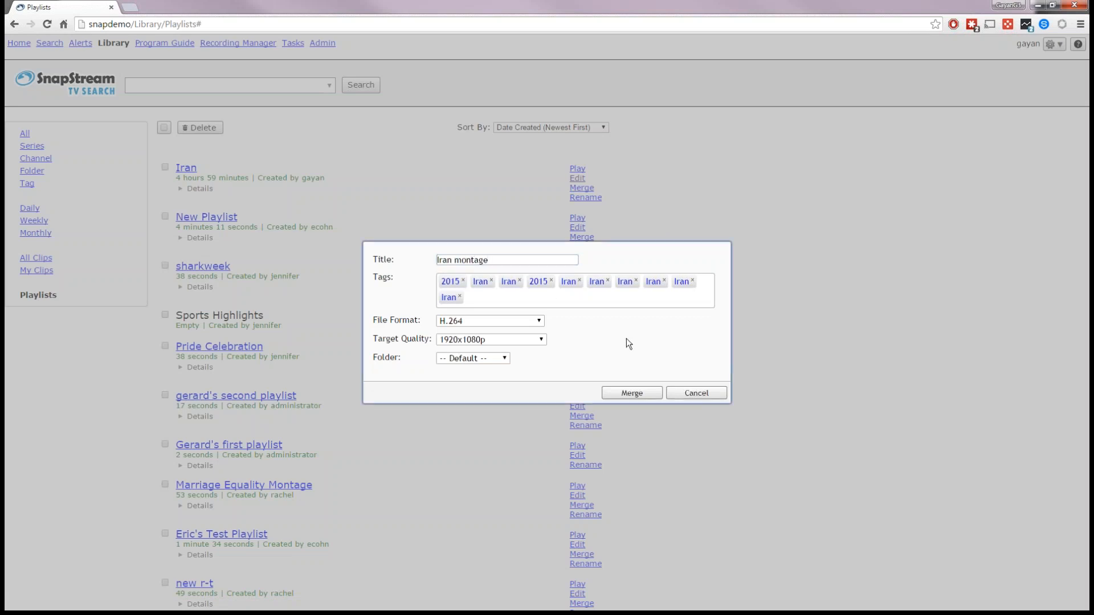
left_click(503, 324)
left_click(542, 326)
left_click(513, 340)
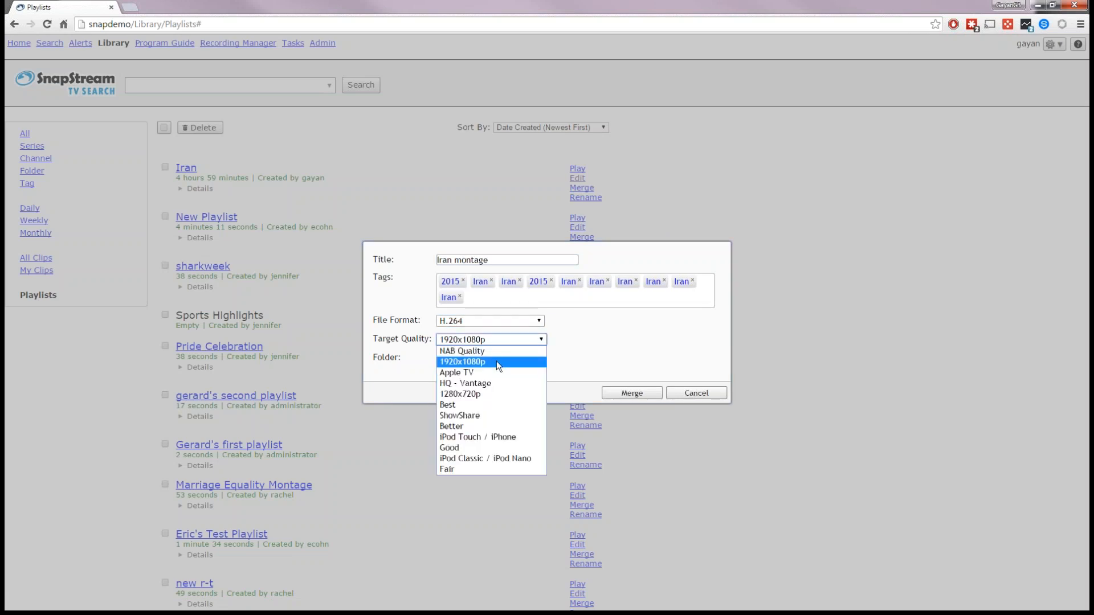
left_click(496, 363)
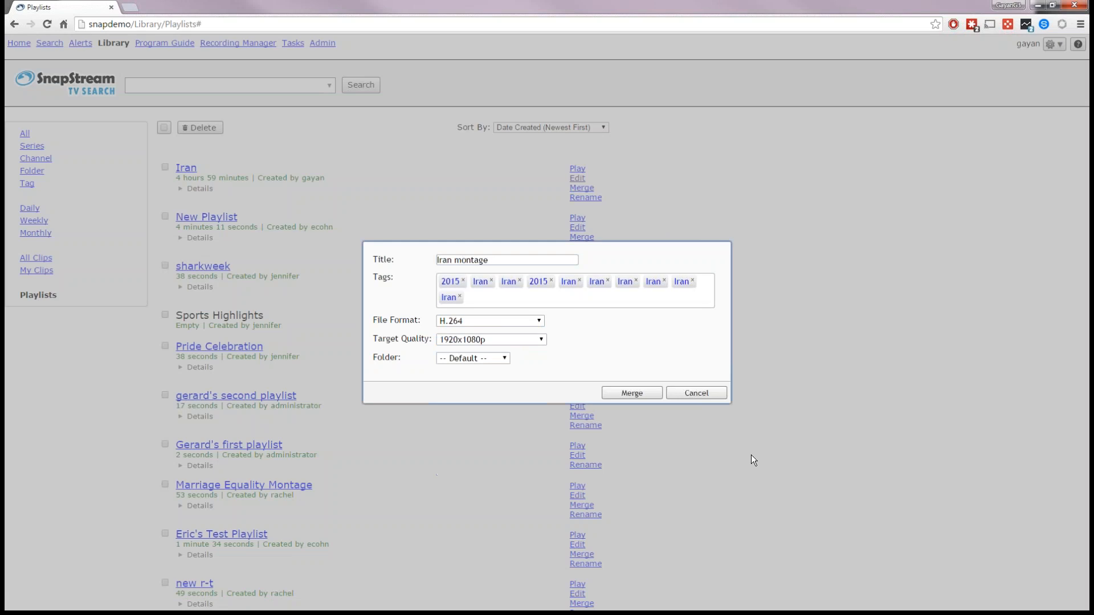
left_click(632, 394)
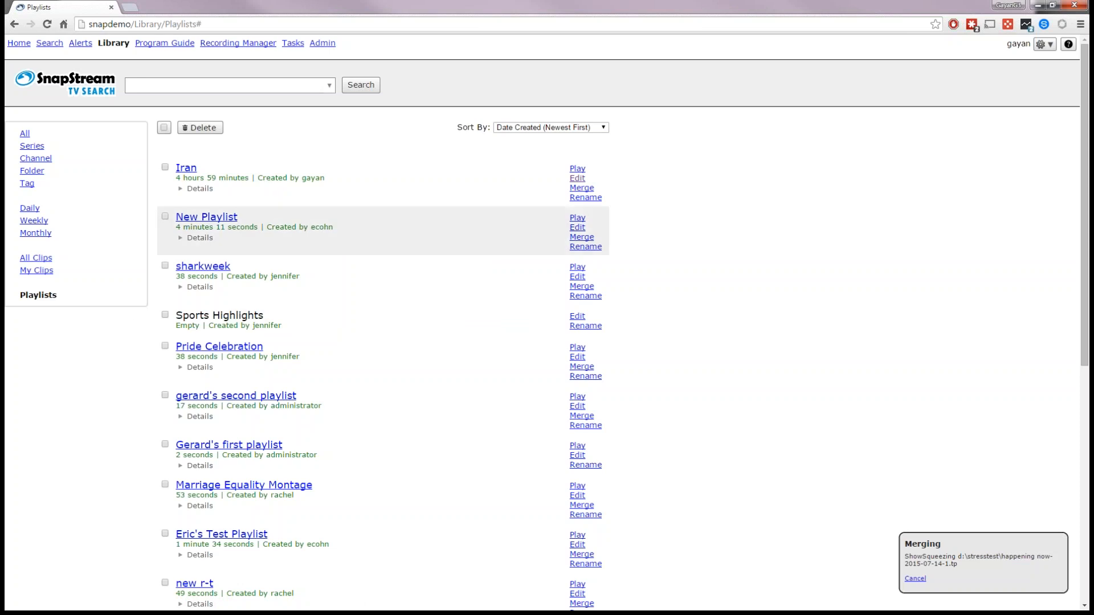
Step: Go to My Clips in the library and start a ShowSqueeze of the newest Rachael Ray clip
left_click(114, 44)
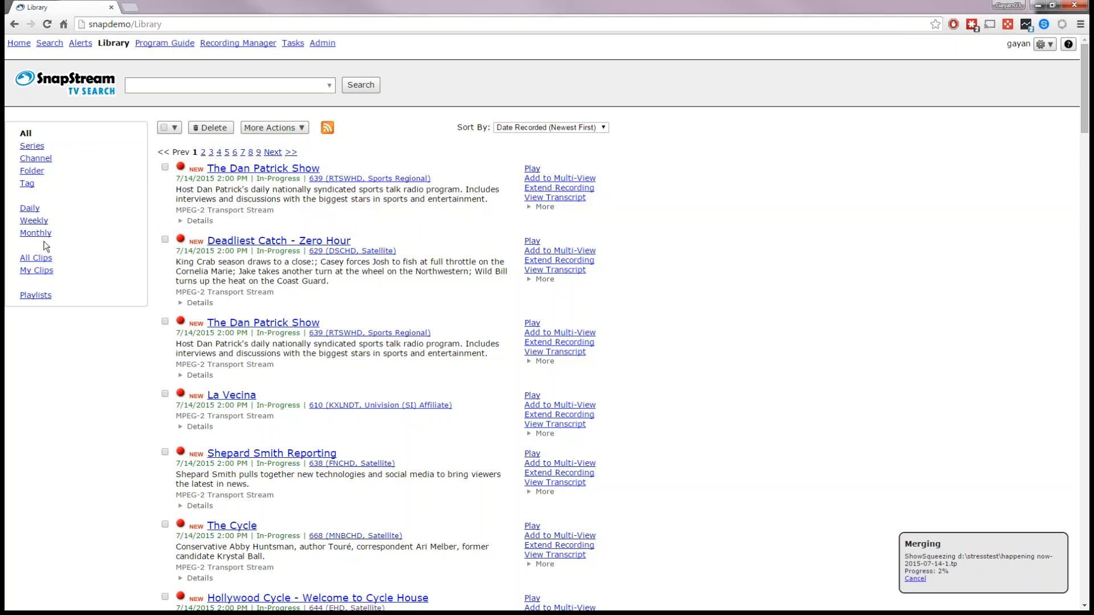
left_click(44, 272)
left_click(165, 187)
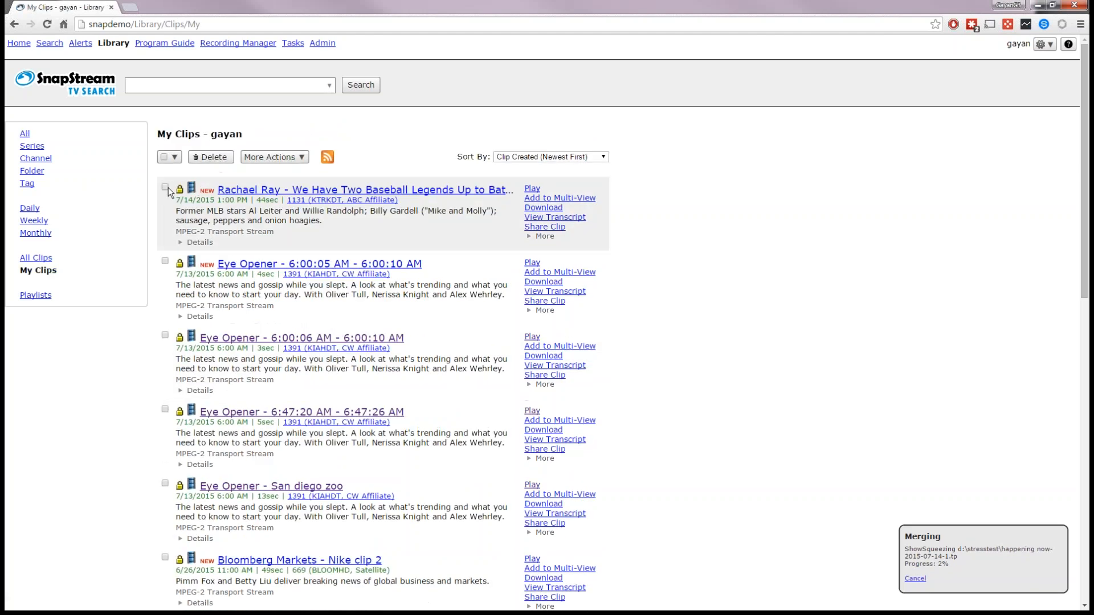
left_click(295, 157)
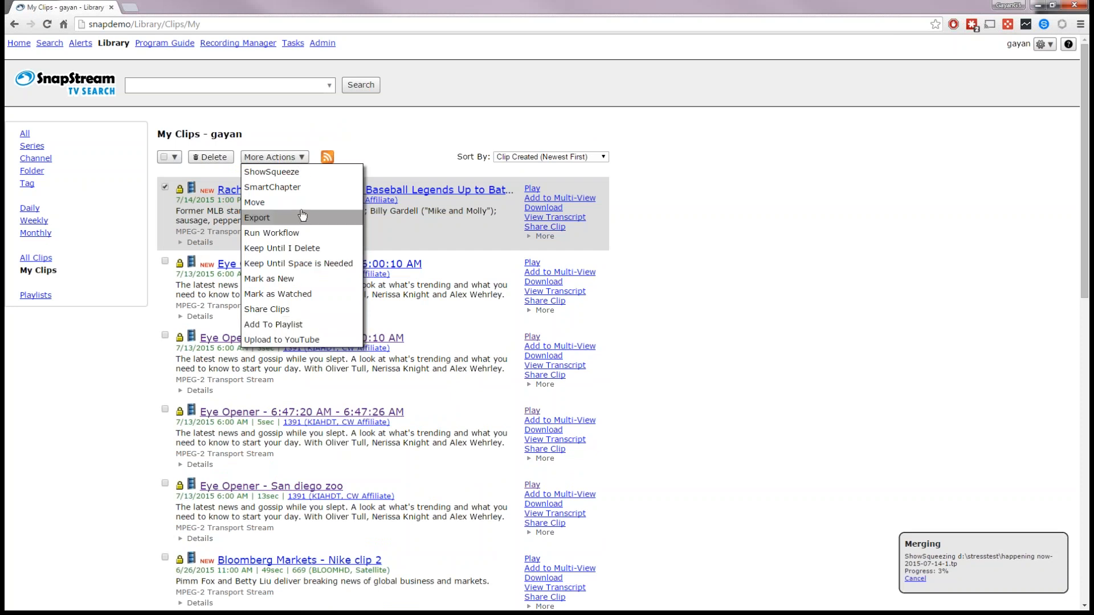
left_click(293, 172)
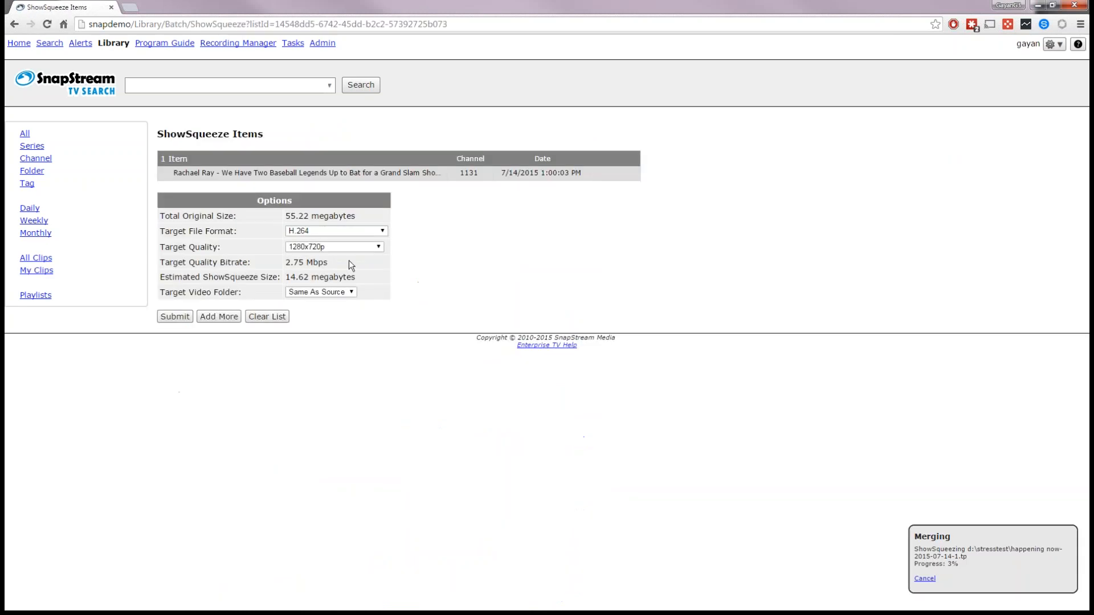
left_click(327, 233)
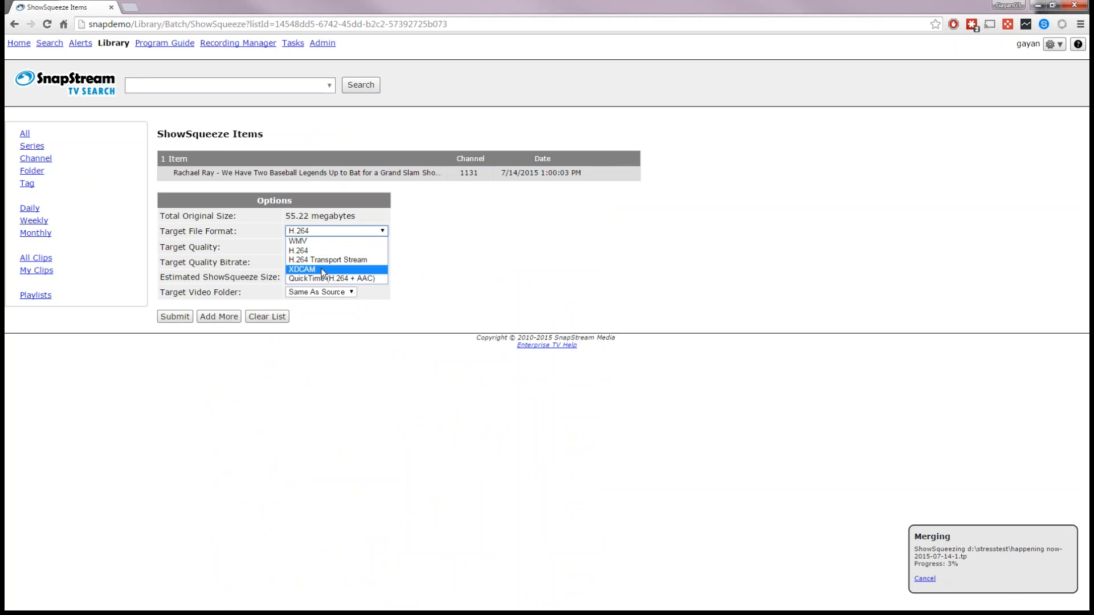
left_click(320, 269)
left_click(350, 246)
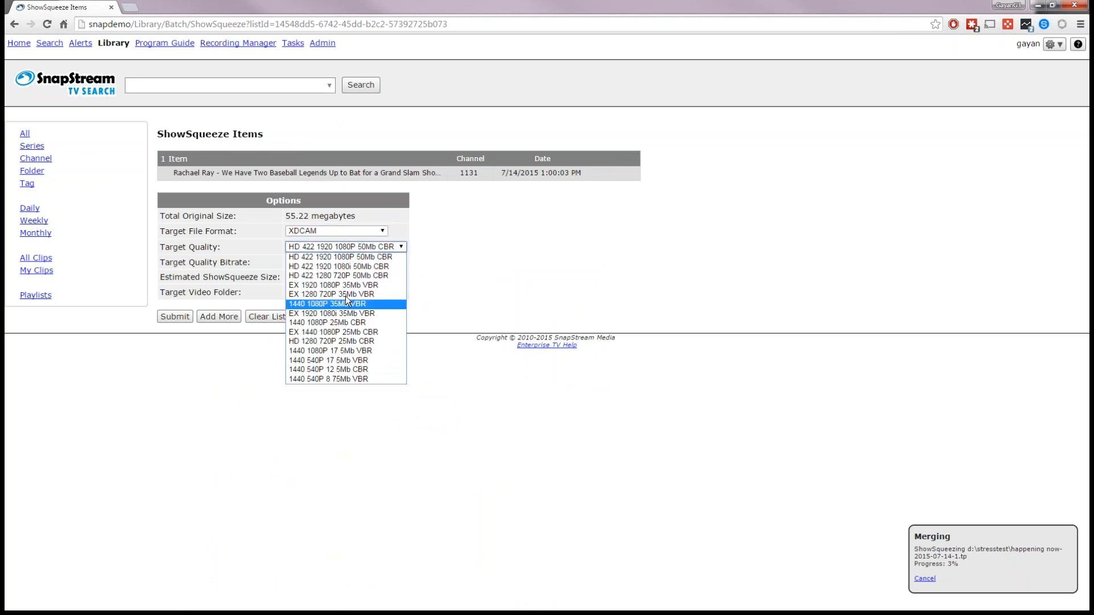
left_click(340, 257)
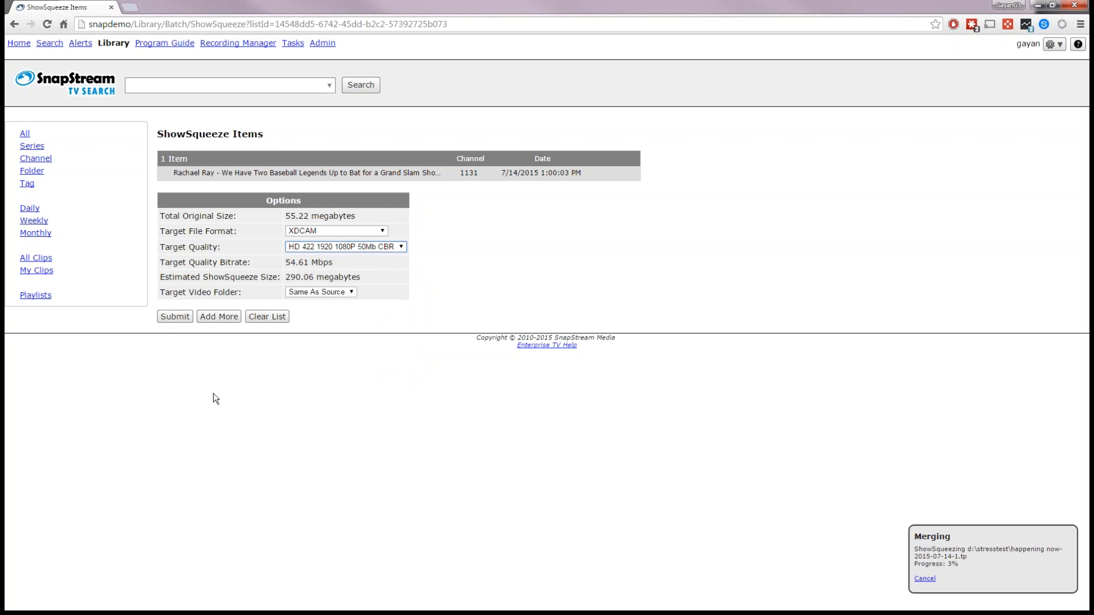
left_click(205, 377)
Step: Go to the admin workflow settings and add a new workflow with the trigger condition Clip Created
left_click(322, 46)
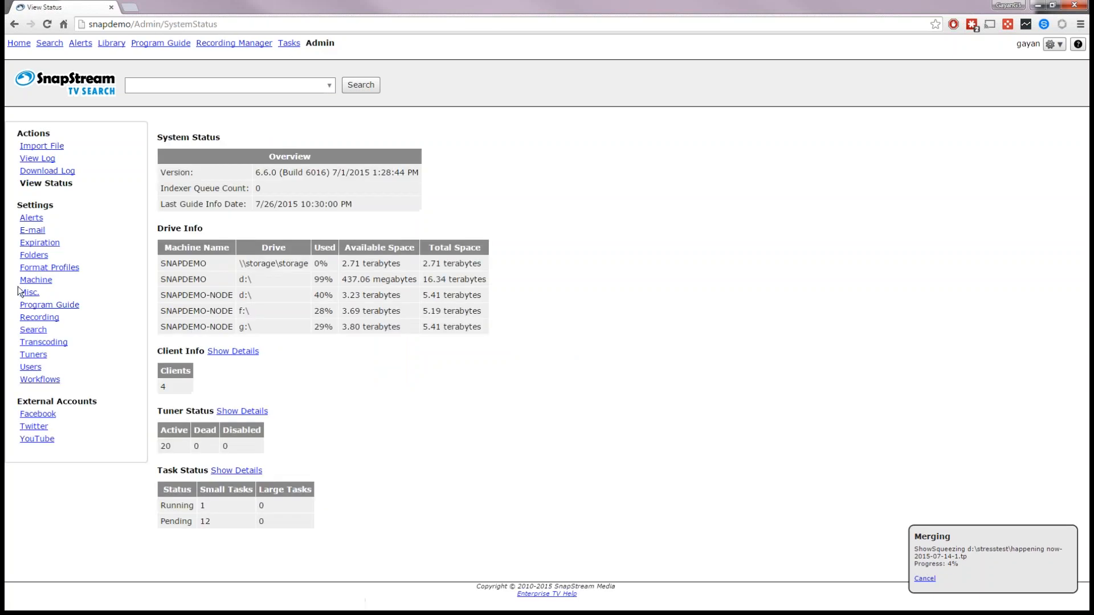
left_click(36, 379)
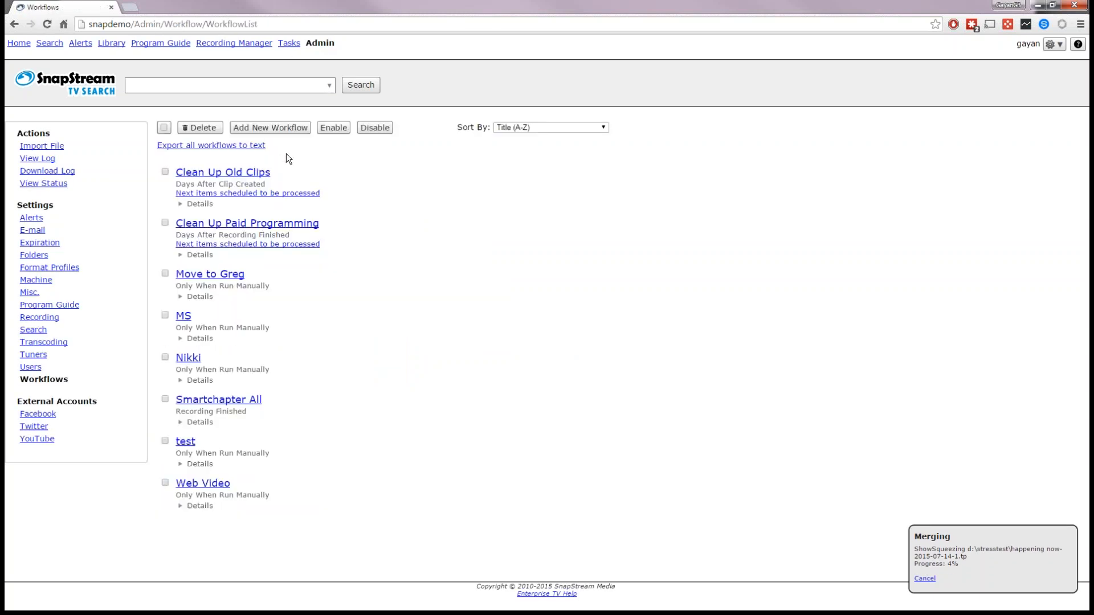
left_click(285, 131)
left_click(229, 186)
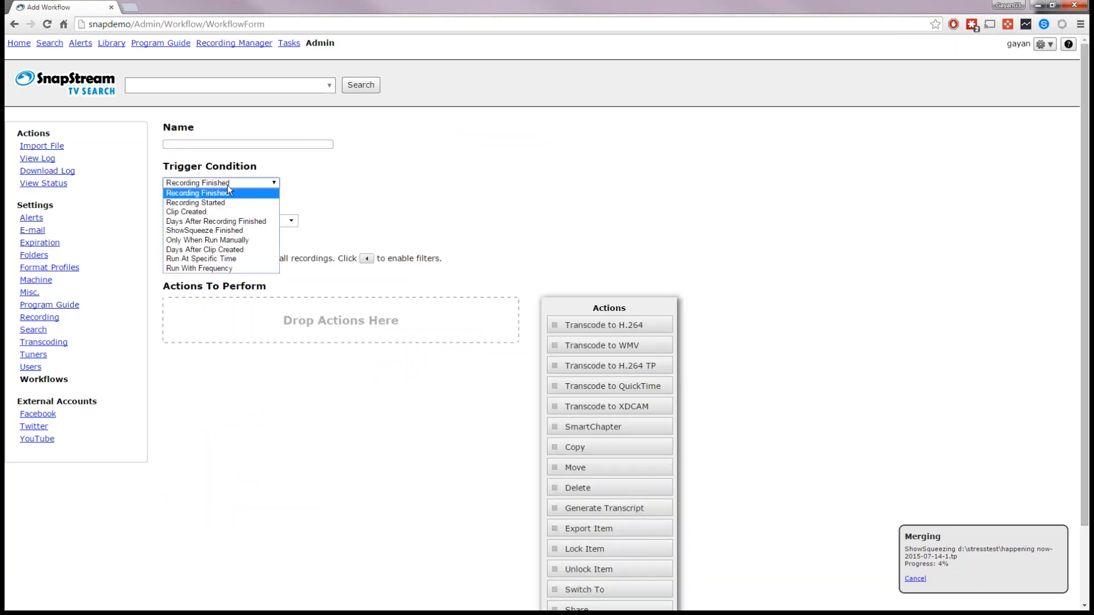
left_click(225, 213)
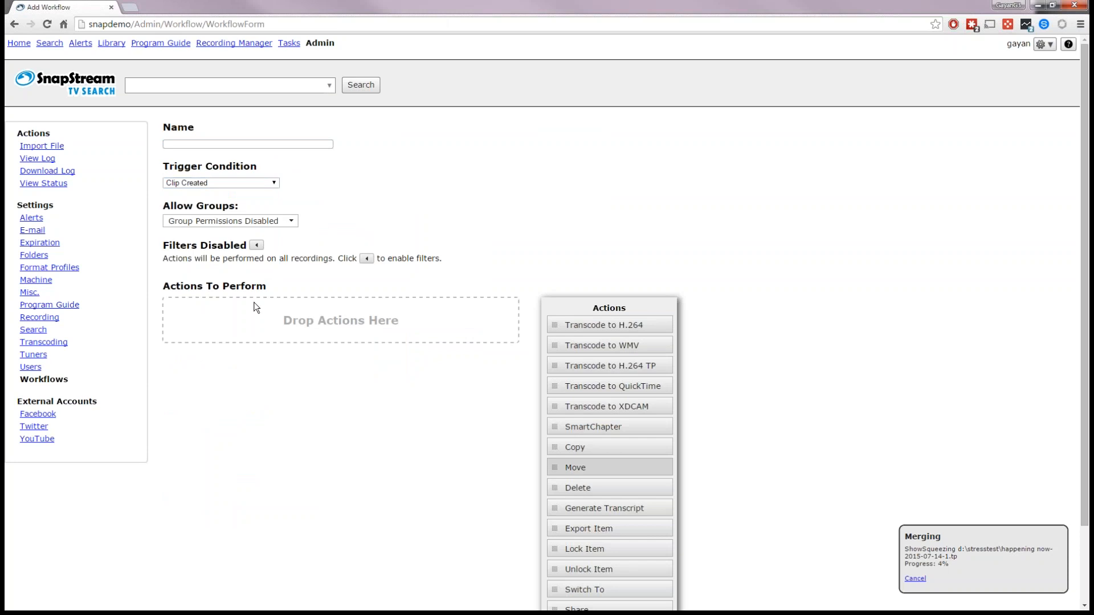
scroll(254, 308, "down", 3)
left_click_drag(624, 316, 300, 243)
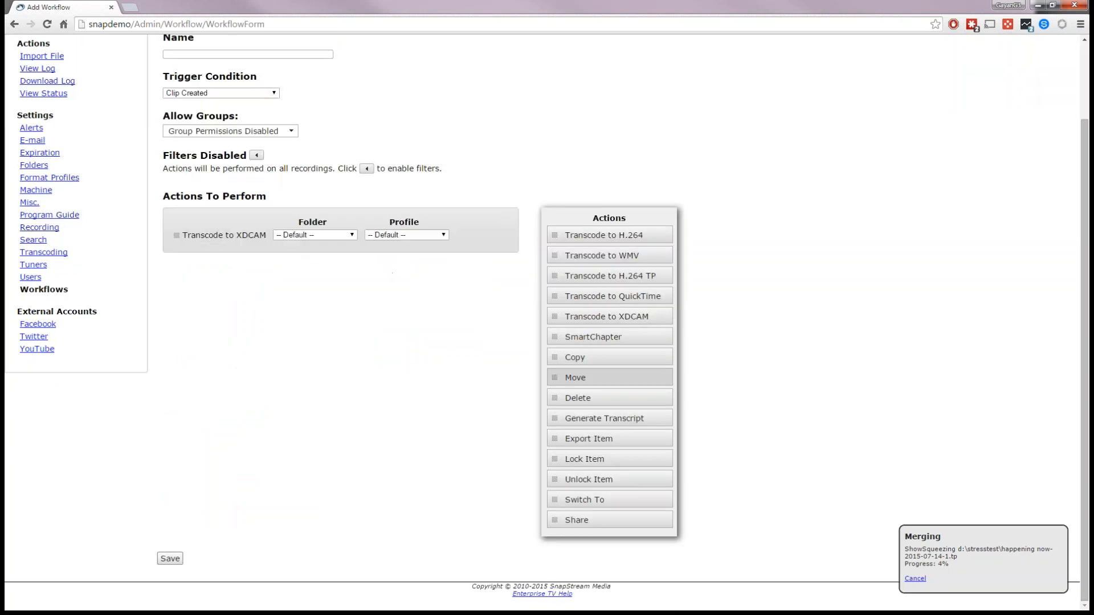
left_click(396, 236)
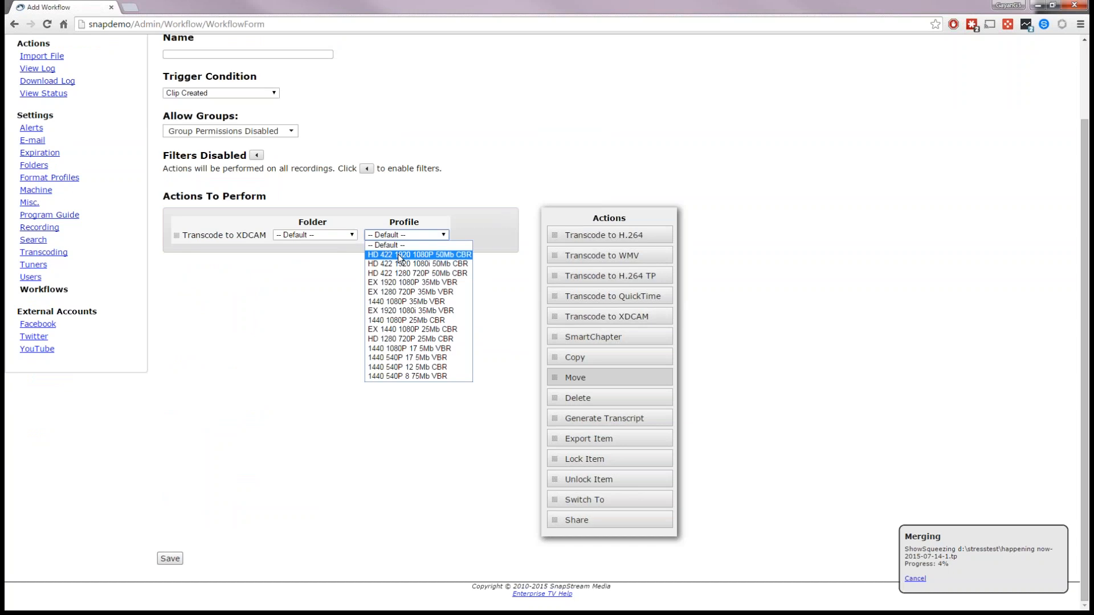
left_click(401, 256)
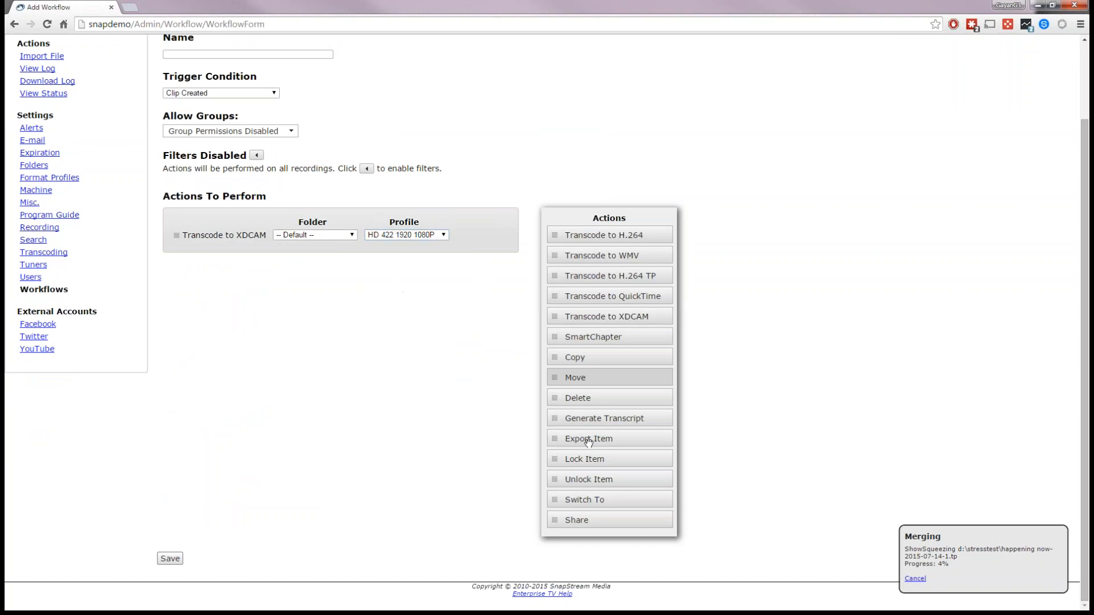
Step: Add an Export Item action after the XDCAM transcode and remove it from the workflow again
left_click_drag(589, 439, 297, 267)
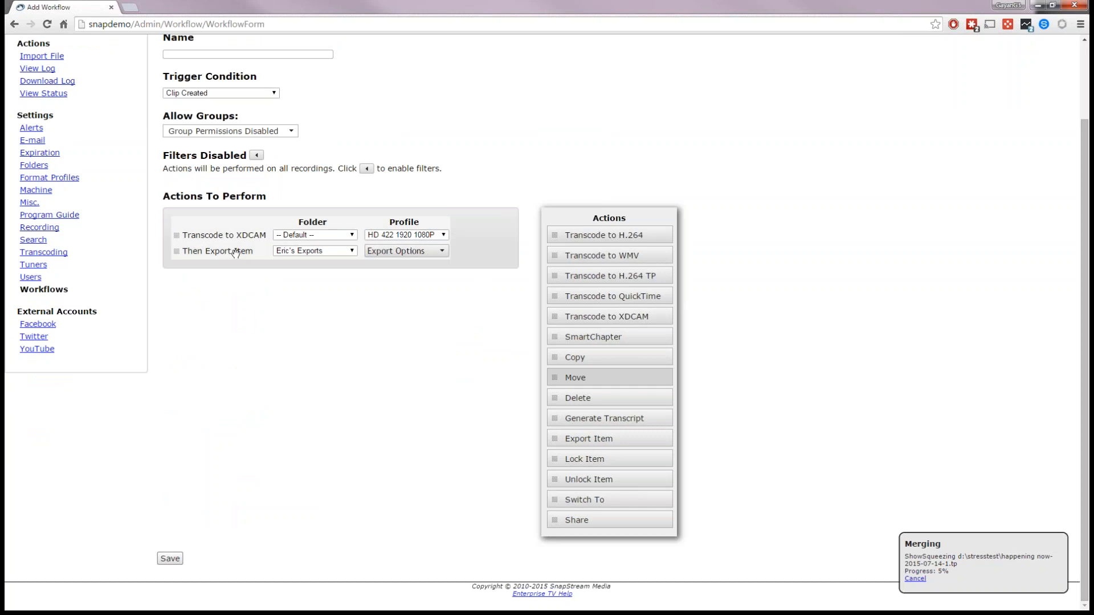
left_click_drag(236, 250, 360, 286)
scroll(310, 225, "up", 2)
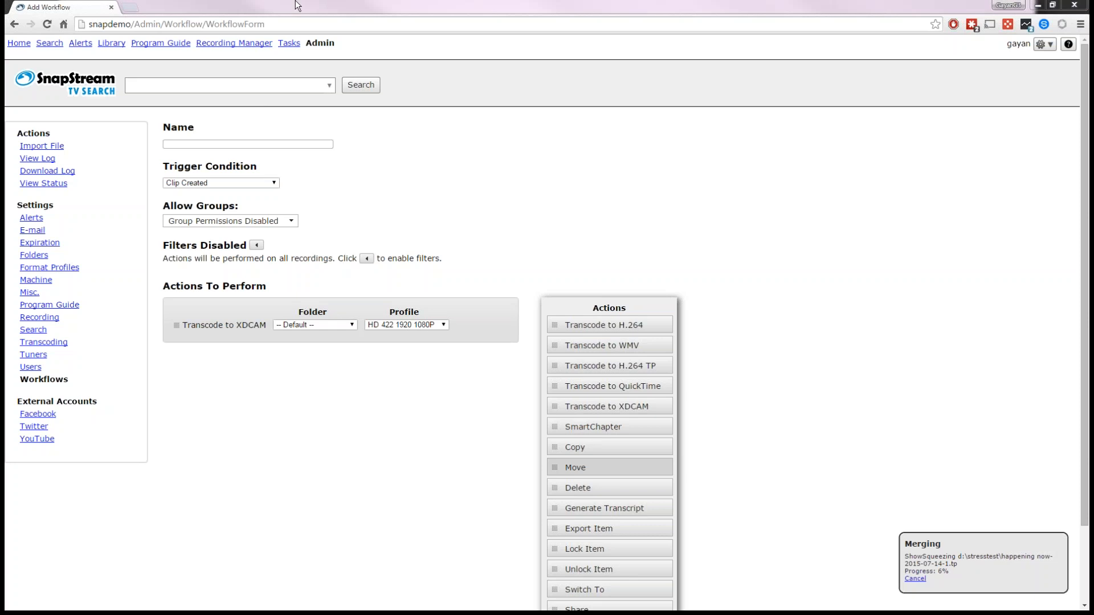
left_click(84, 47)
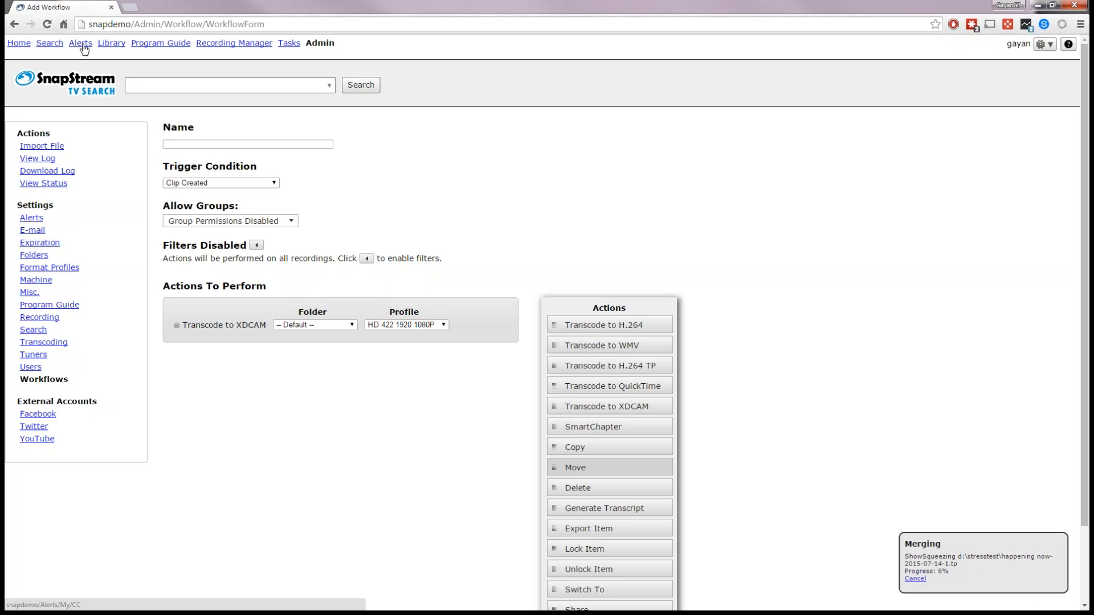
left_click(52, 45)
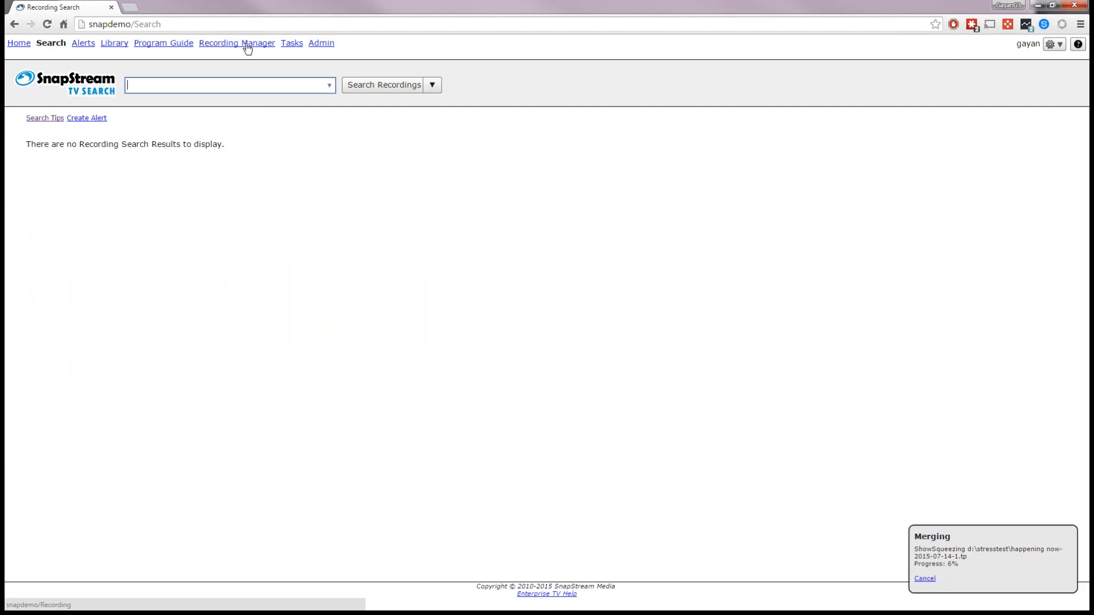
left_click(293, 45)
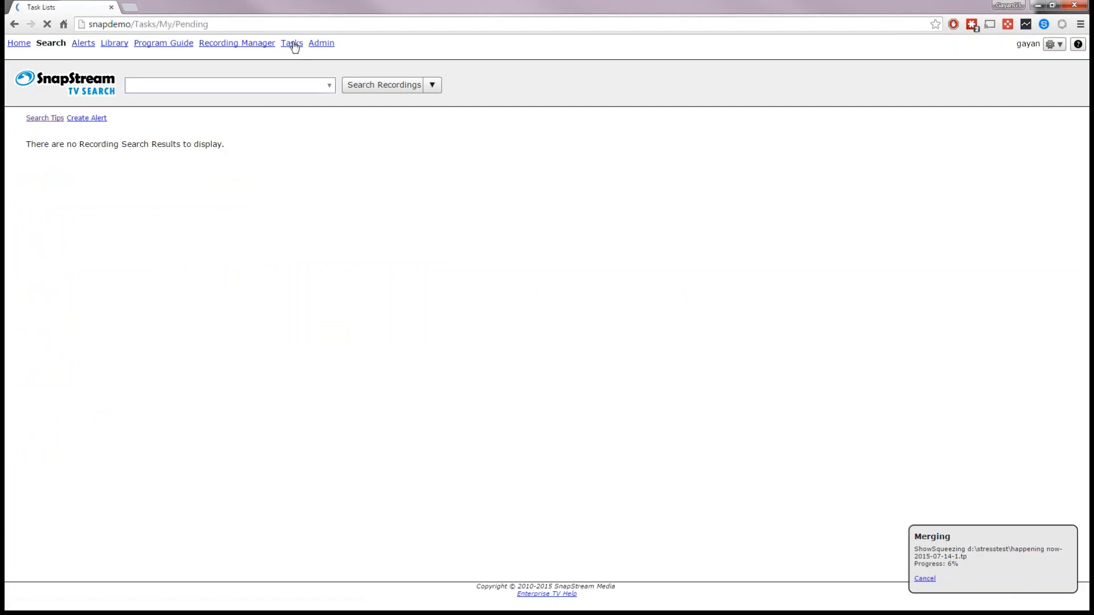
Step: Play the newest Rachael Ray clip from My Clips and mark a range of about 18 seconds ending near 1:00:52 PM
left_click(111, 45)
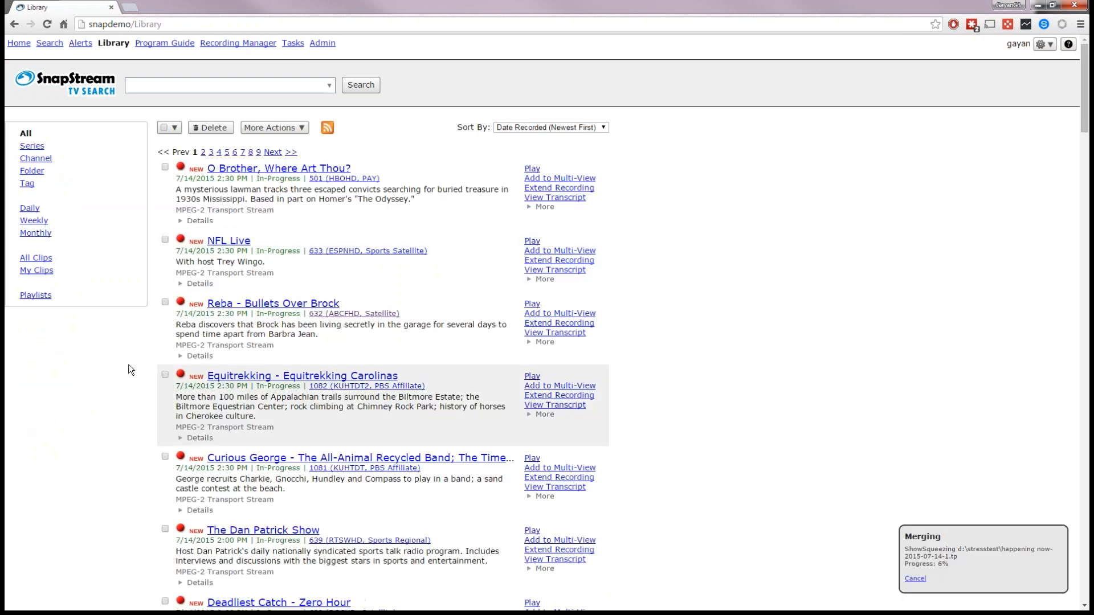
left_click(41, 271)
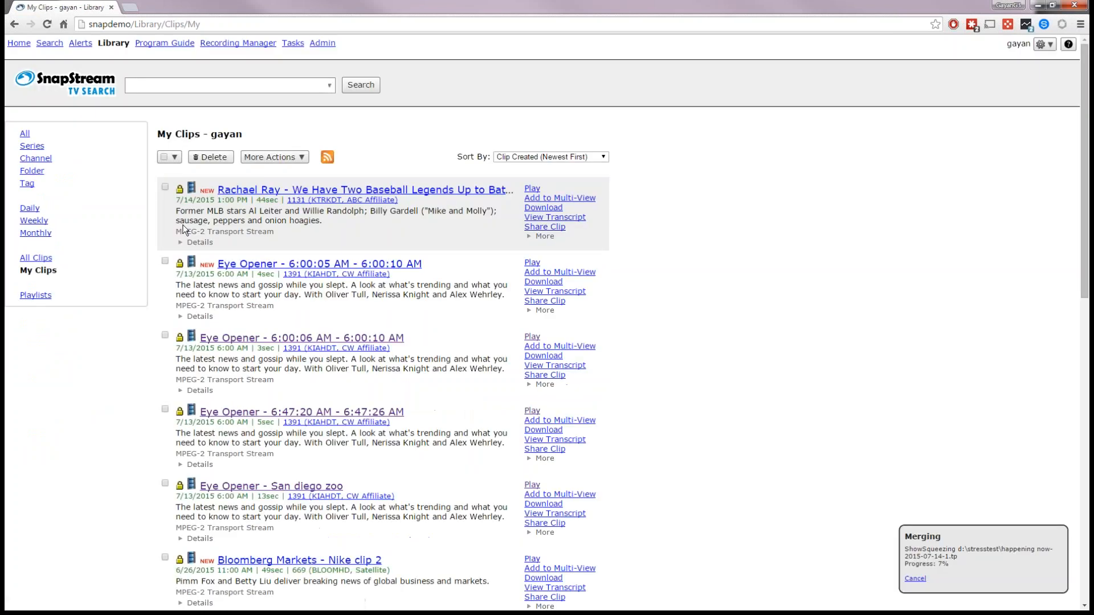
left_click(235, 191)
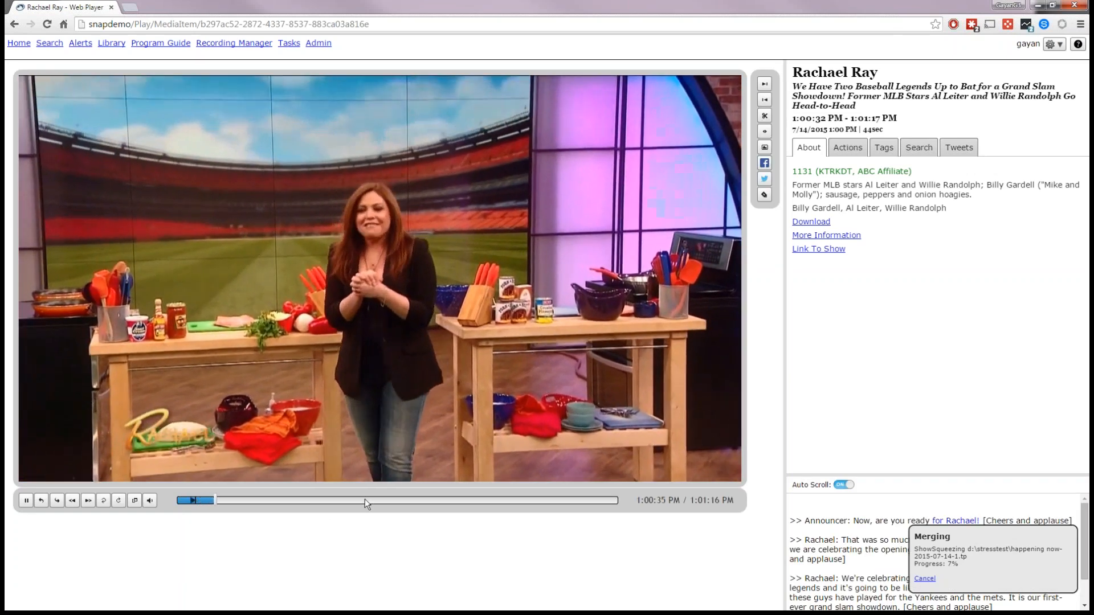
left_click(365, 499)
key("o")
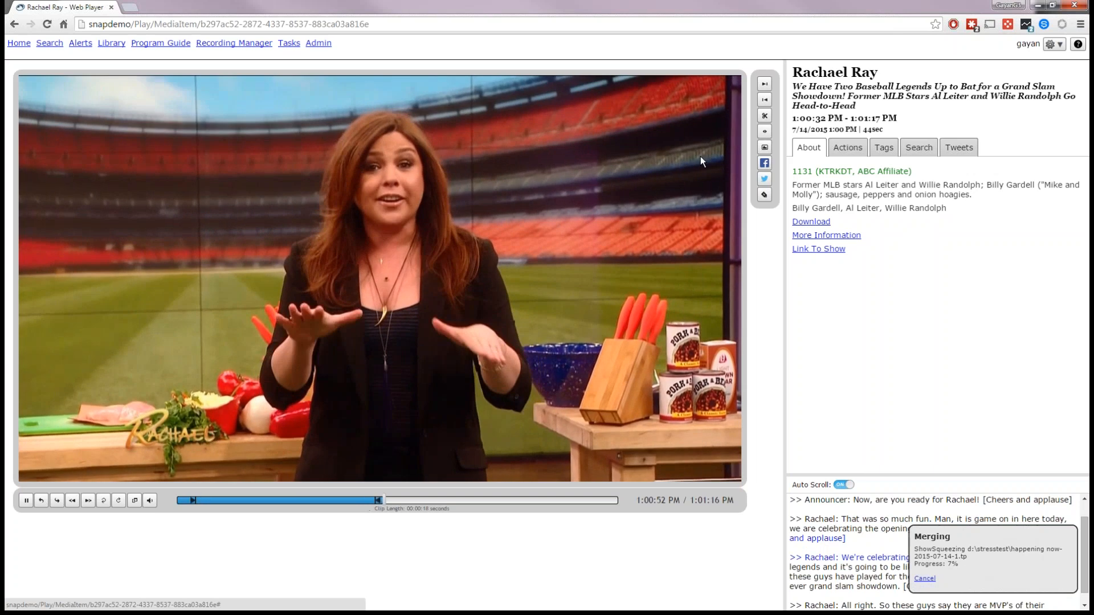
Step: Tweet the marked Rachael Ray range as a video with the text "native videos!!!!" and pause the clip
left_click(764, 179)
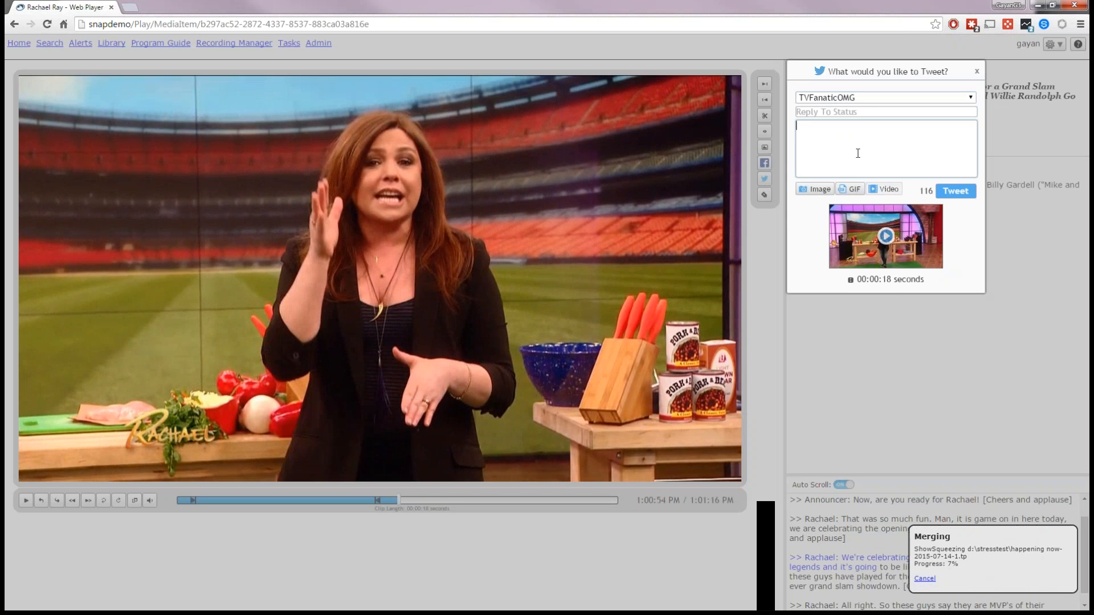
left_click(889, 191)
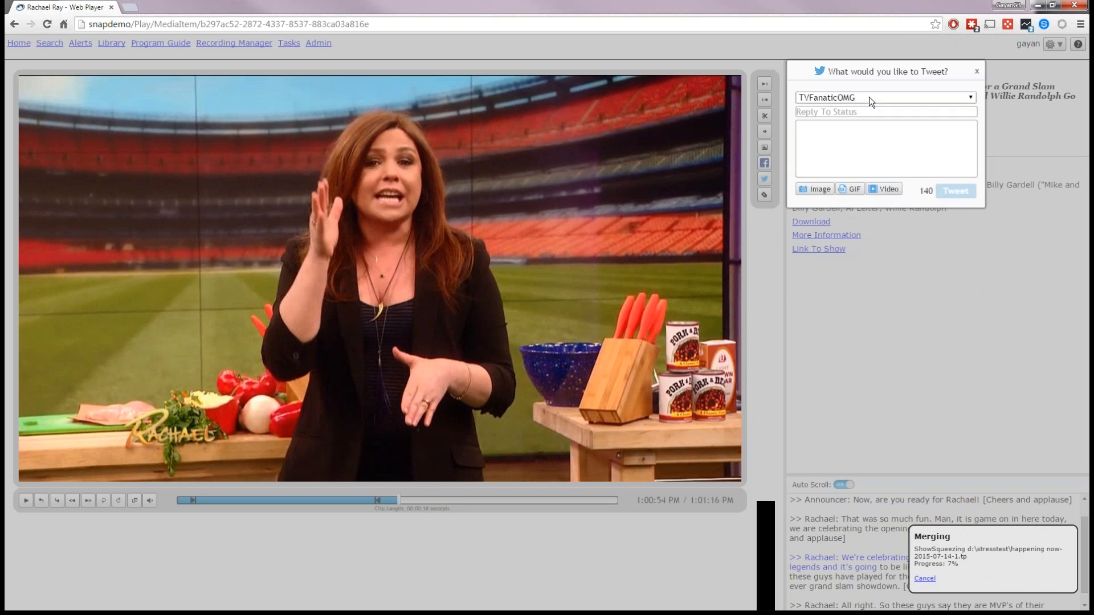
left_click(885, 188)
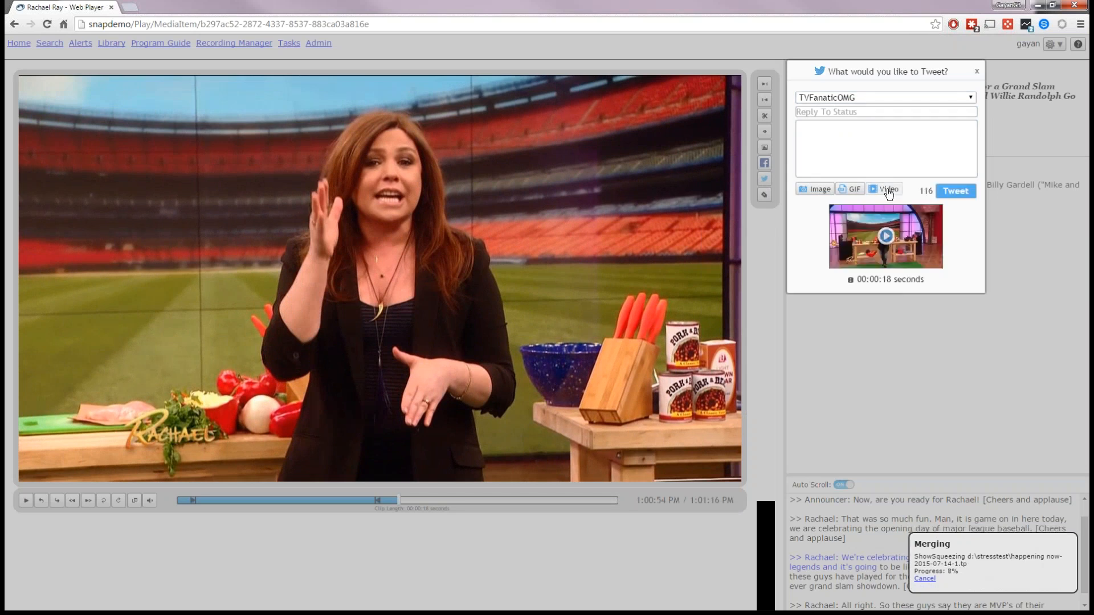
left_click(857, 141)
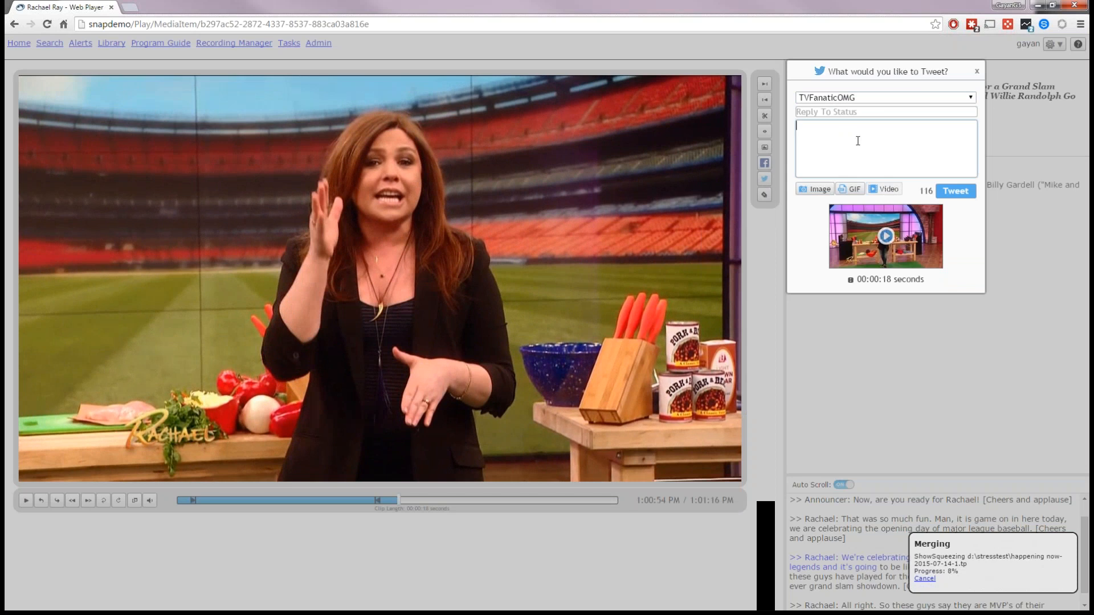
type("native videos!!!!")
left_click(961, 195)
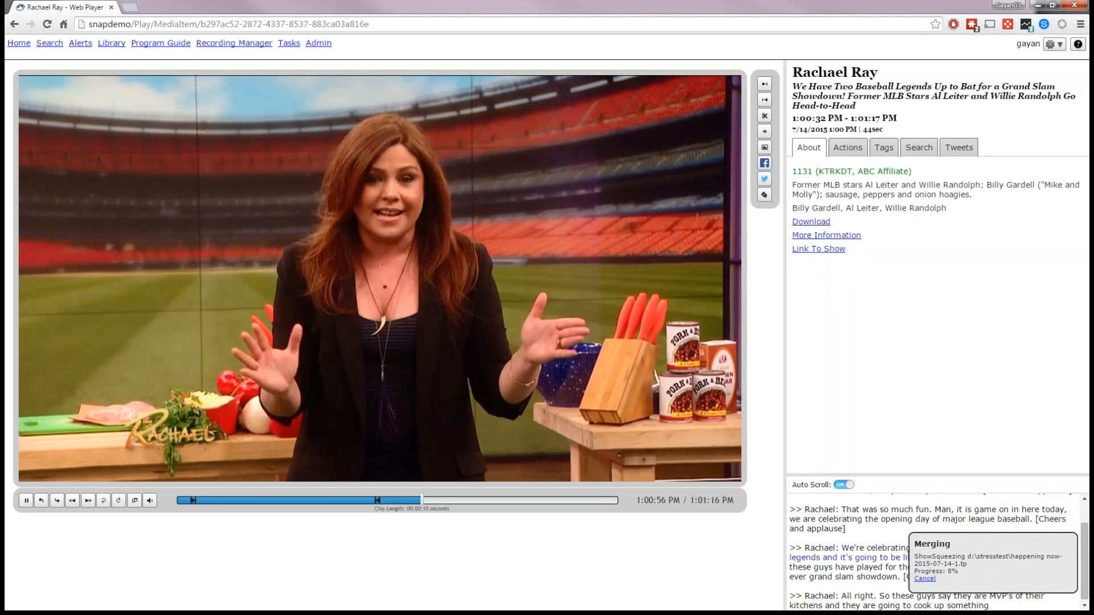
left_click(26, 501)
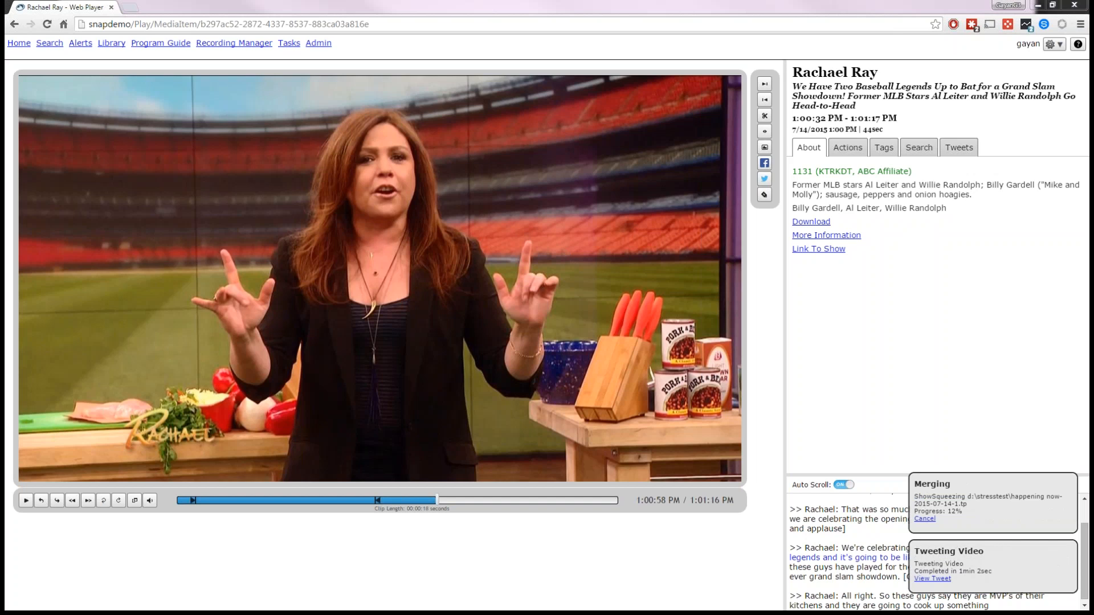
Step: View the posted tweet on Twitter, play its video with the sound muted, and close the tweet page
left_click(932, 580)
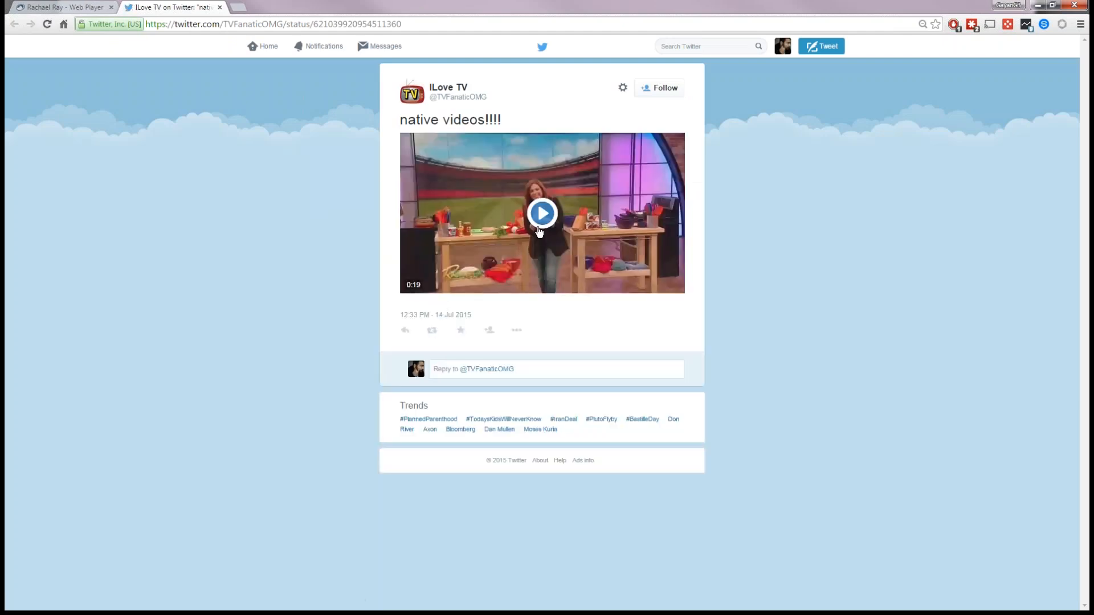
left_click(542, 214)
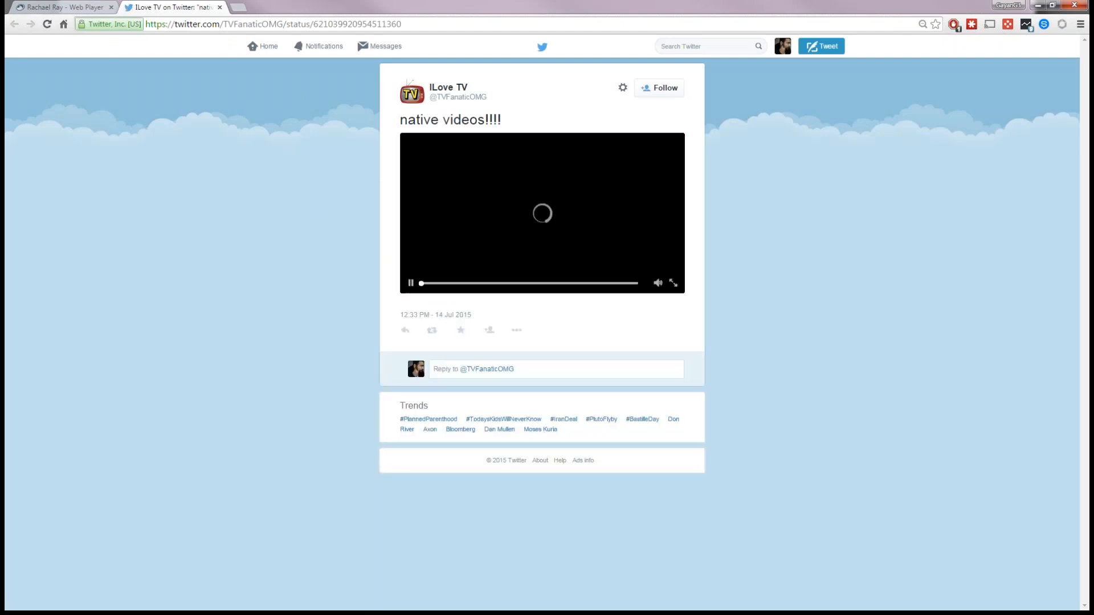
left_click(658, 283)
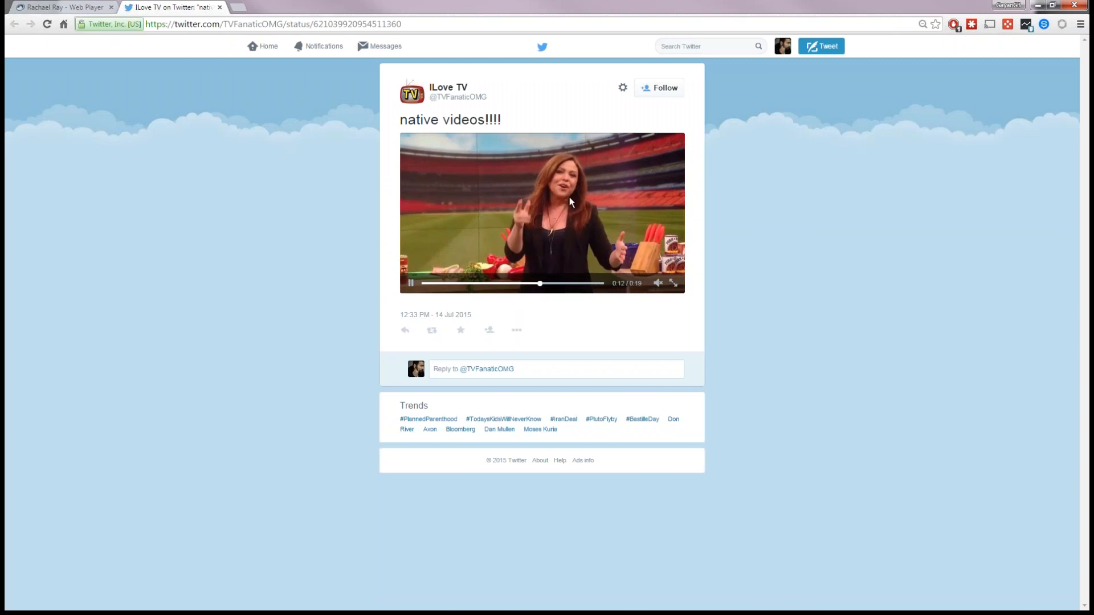
key("ctrl+w")
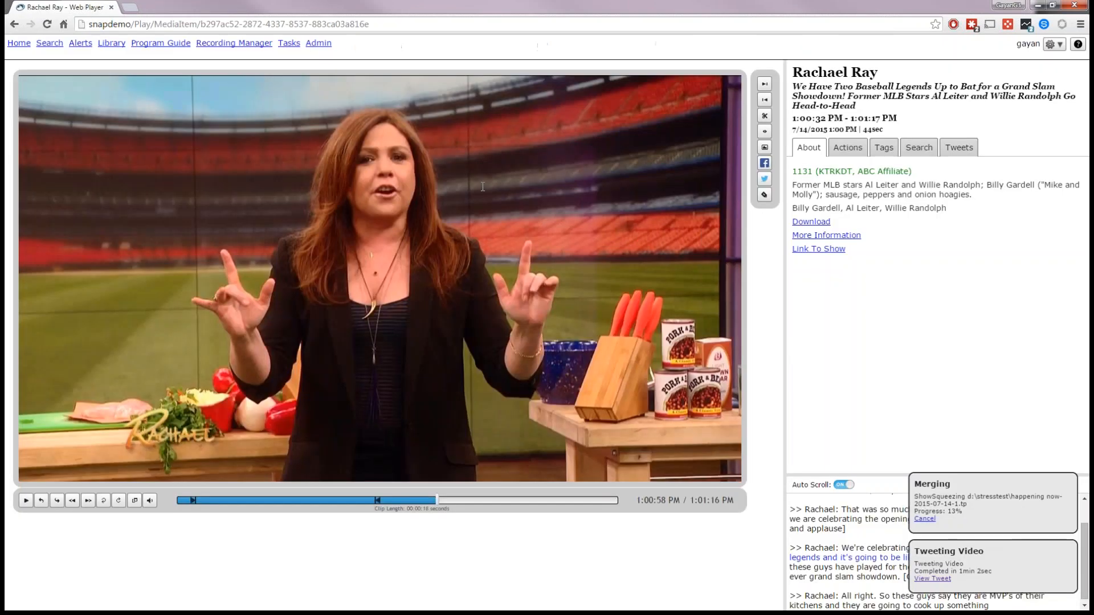